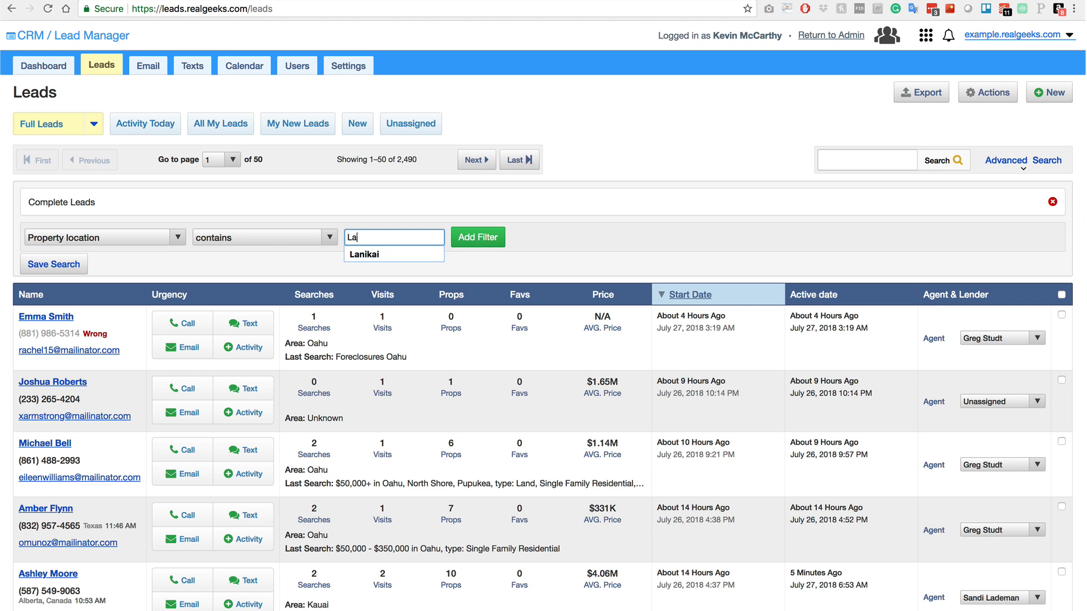
Apply the Lanikai location filter (68 leads) and add a 'last active within the last 30 days' condition.
click(497, 238)
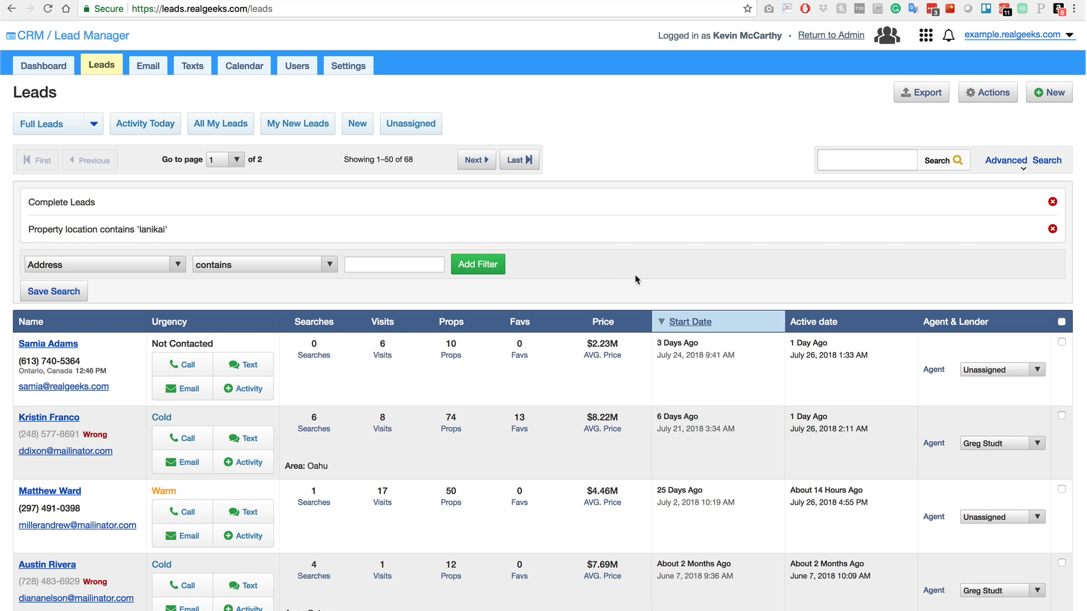
click(107, 264)
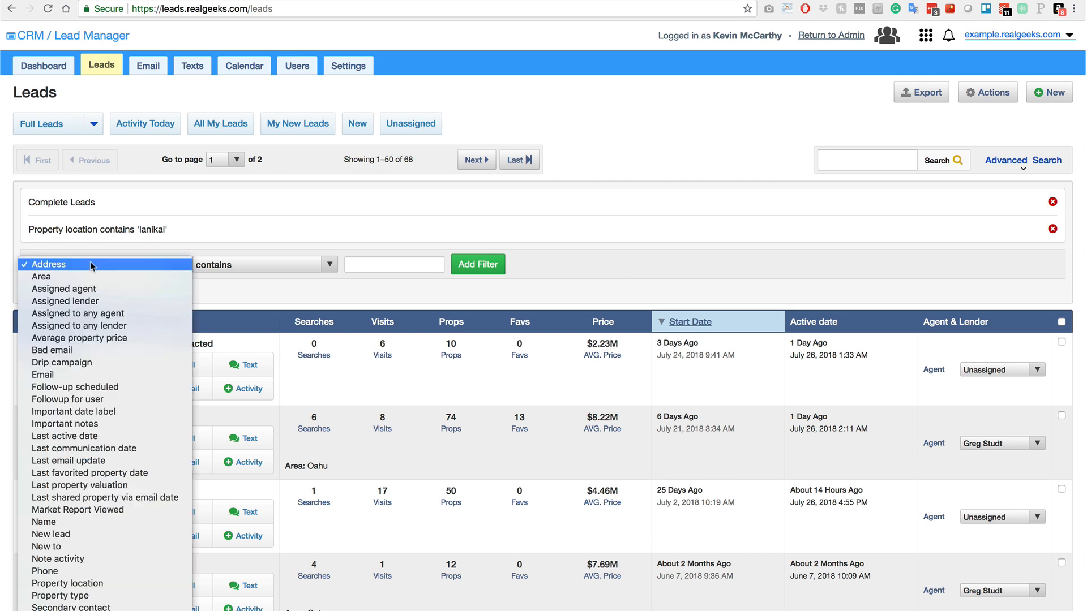
click(111, 437)
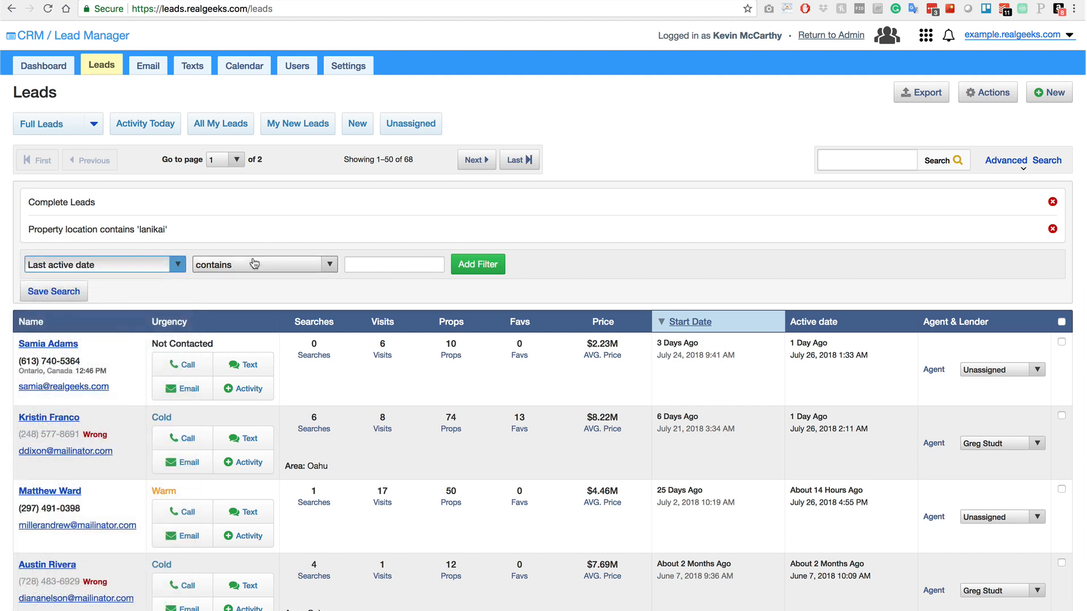
click(252, 265)
click(243, 313)
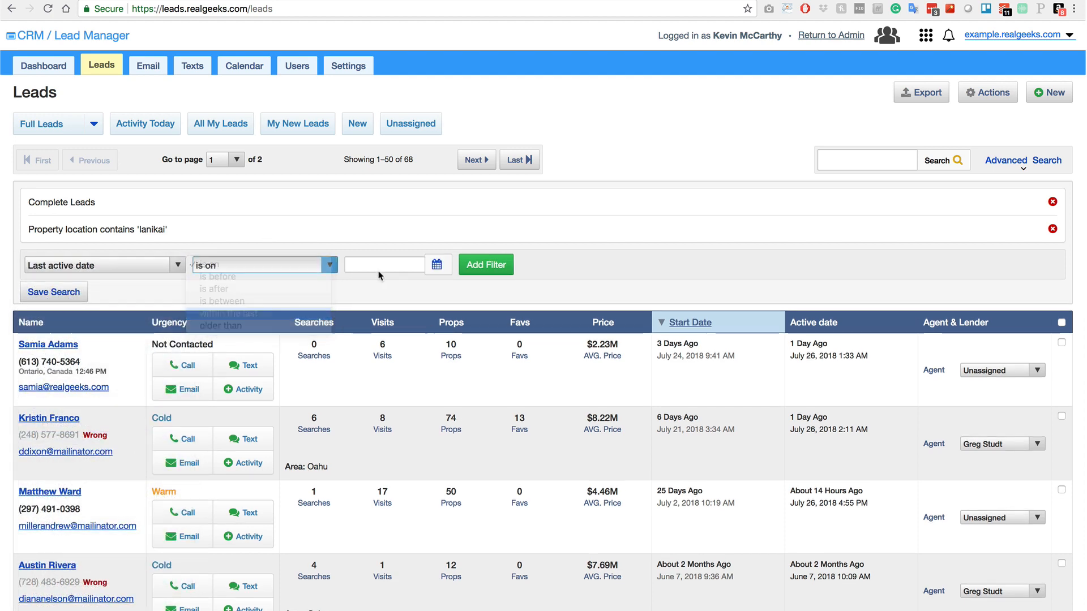
click(390, 264)
text(30)
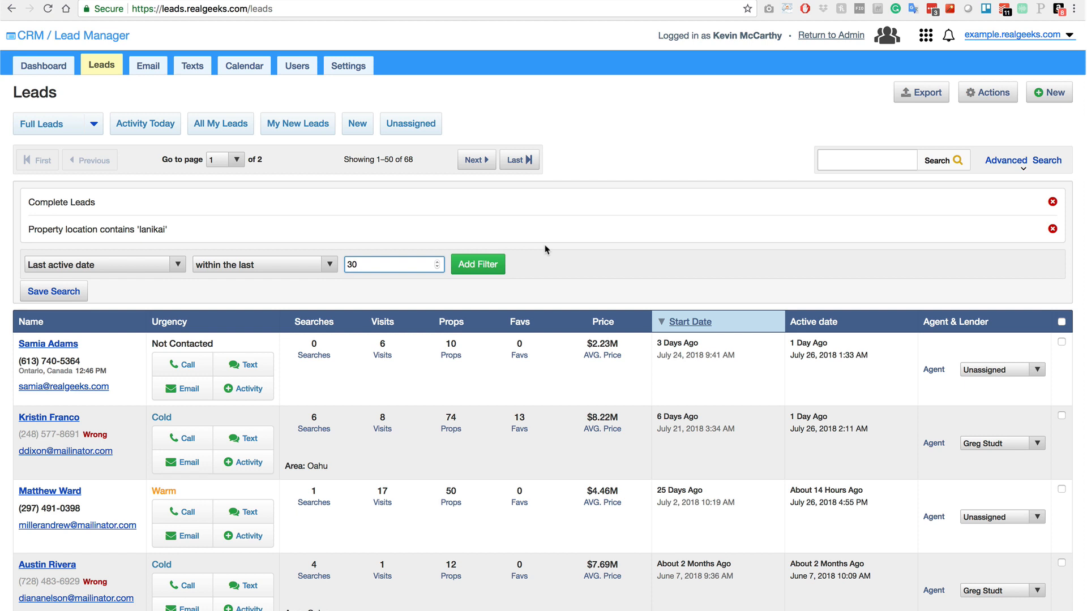
click(550, 266)
Save the current search as 'Location - Lanikai'.
click(41, 298)
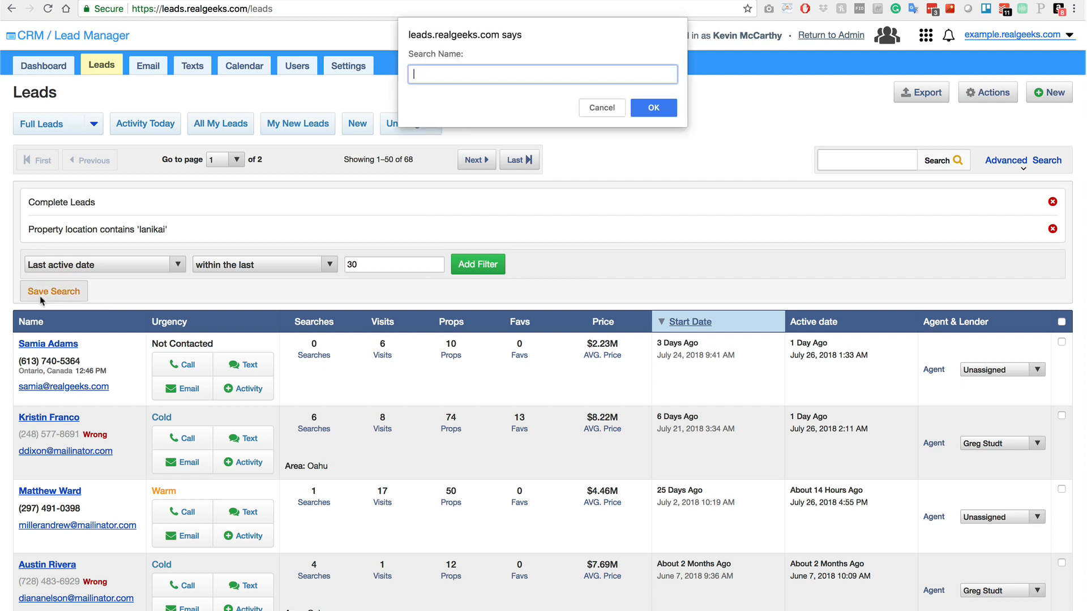
text(Location - Lanikai)
click(651, 109)
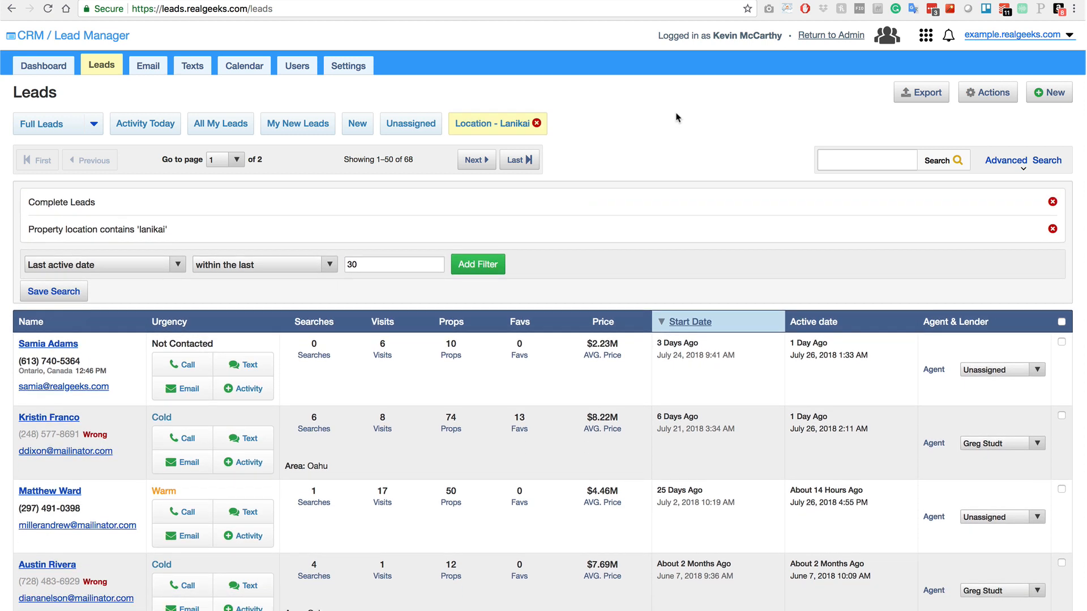
Select every lead in the list and show the bulk actions menu.
click(1061, 322)
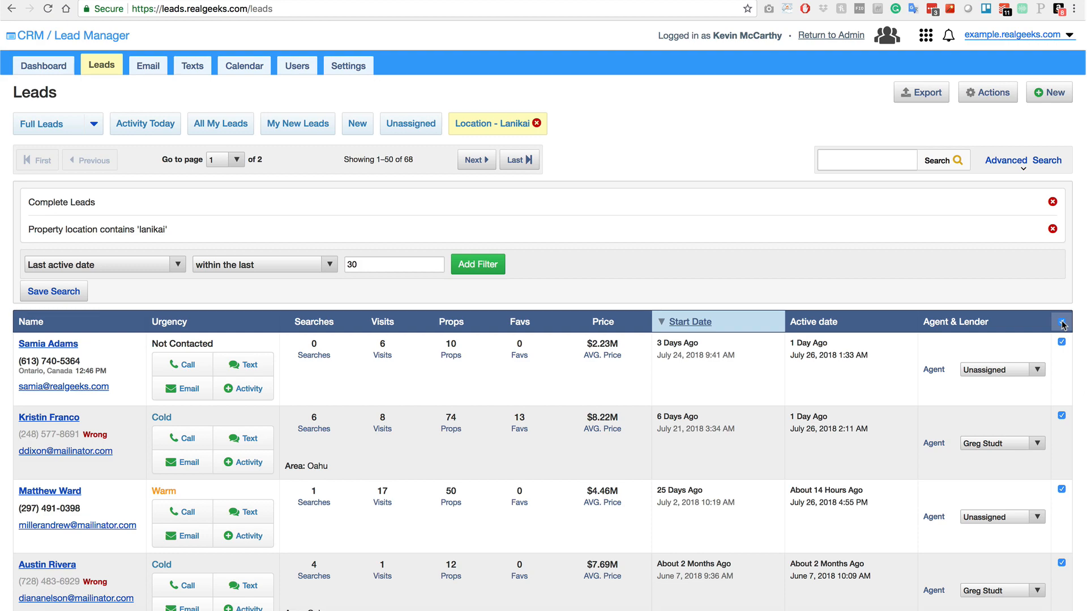
click(982, 99)
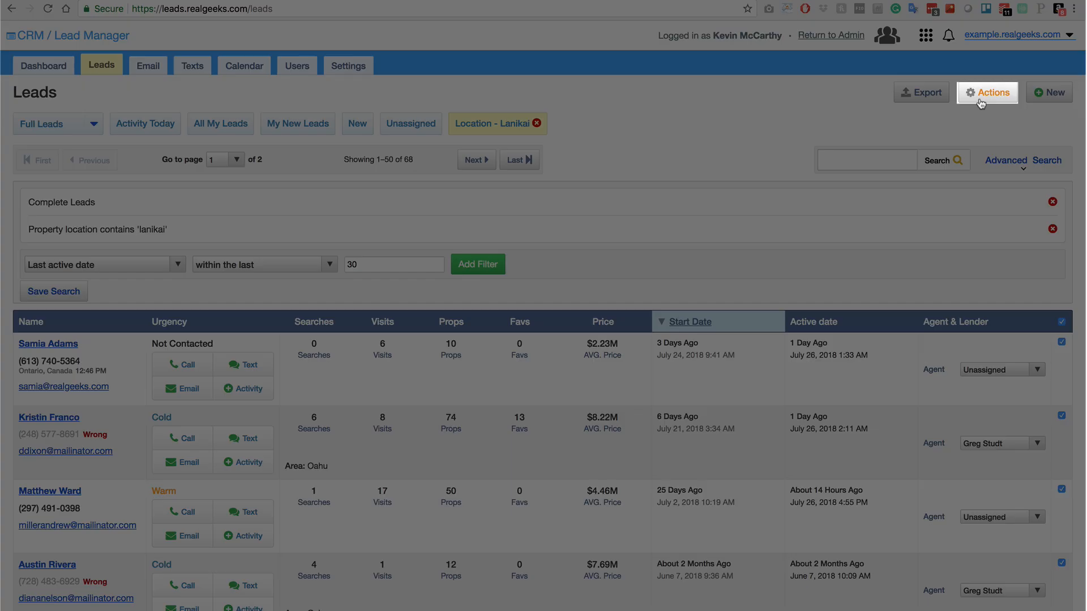
click(981, 99)
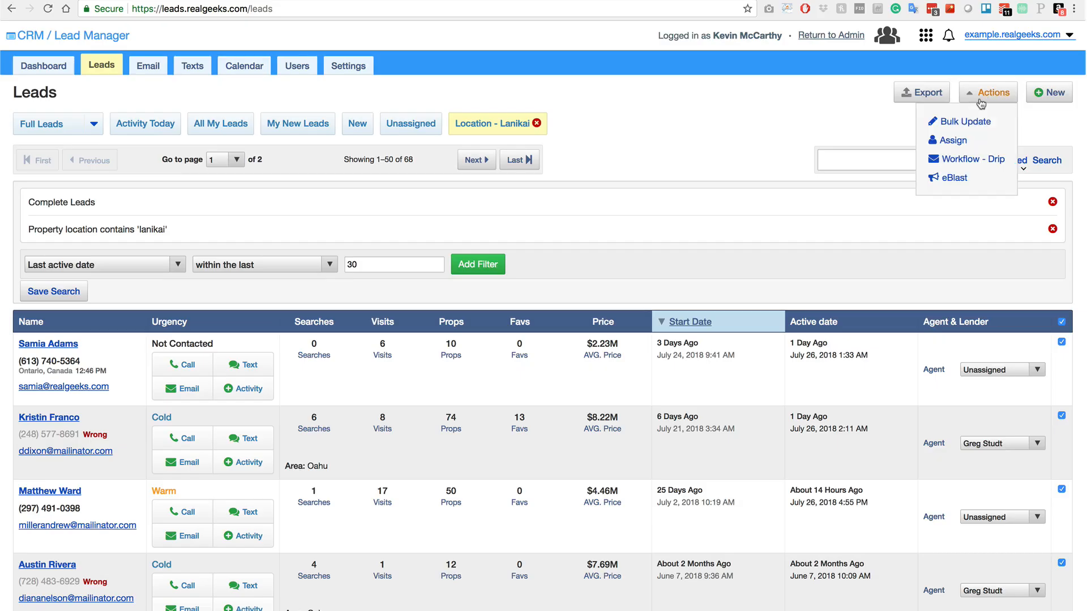
Start an eBlast to all 68 leads in the search, named 'New Lanikai Listings'.
click(956, 179)
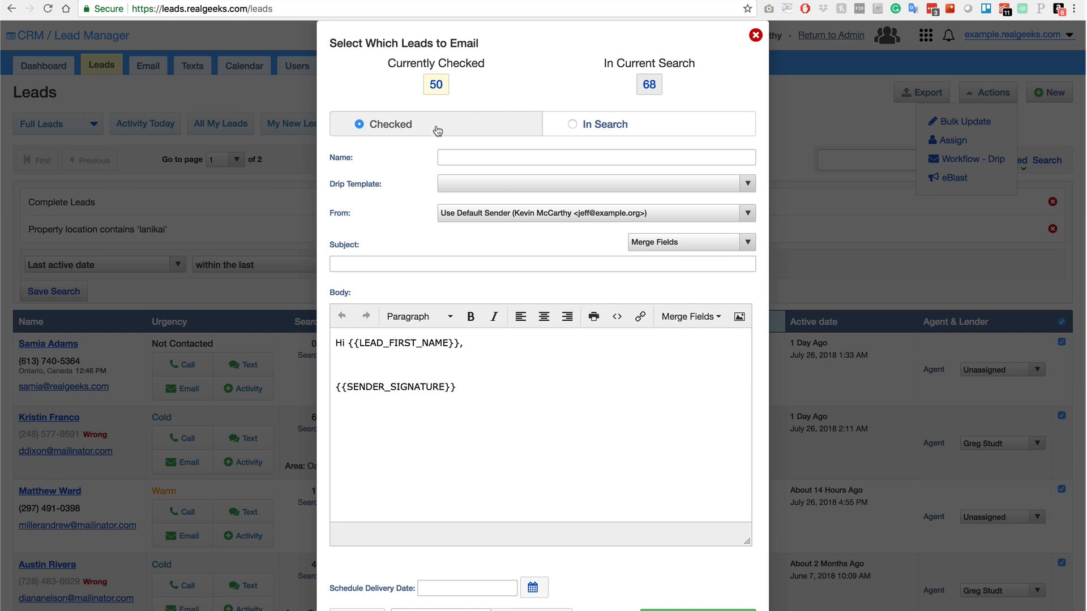
click(600, 126)
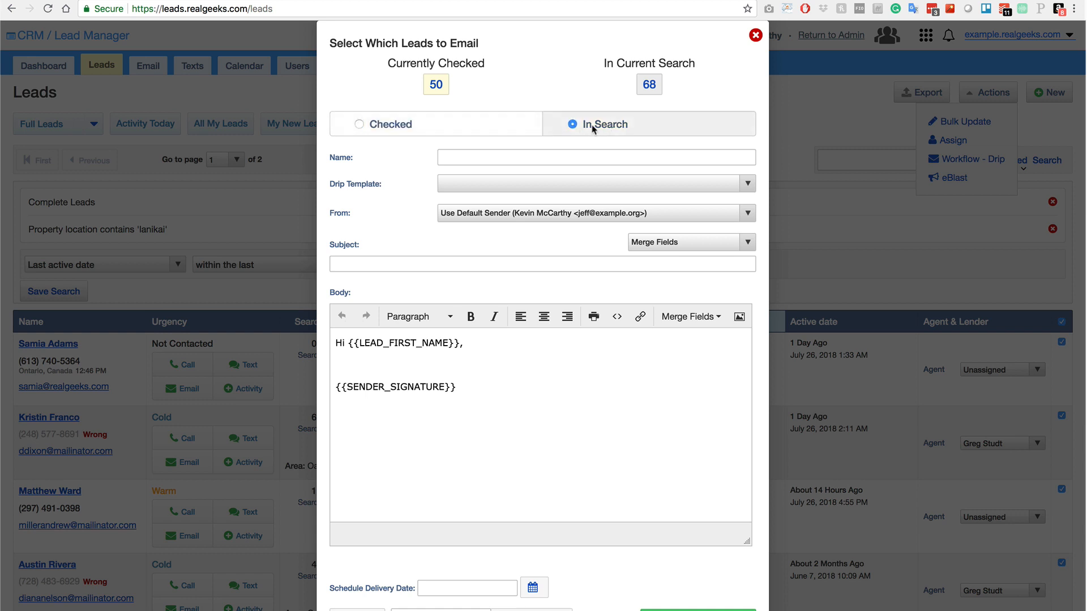
key(Tab)
text(New)
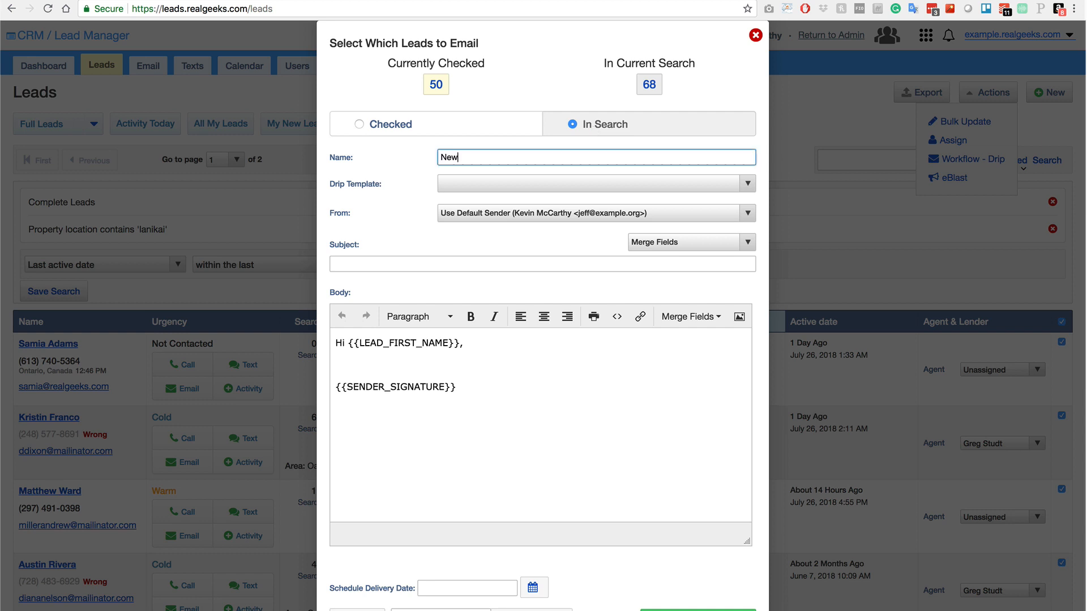
text( Lanikai Listings)
Leave the drip template blank and send from each lead's assigned agent.
click(493, 189)
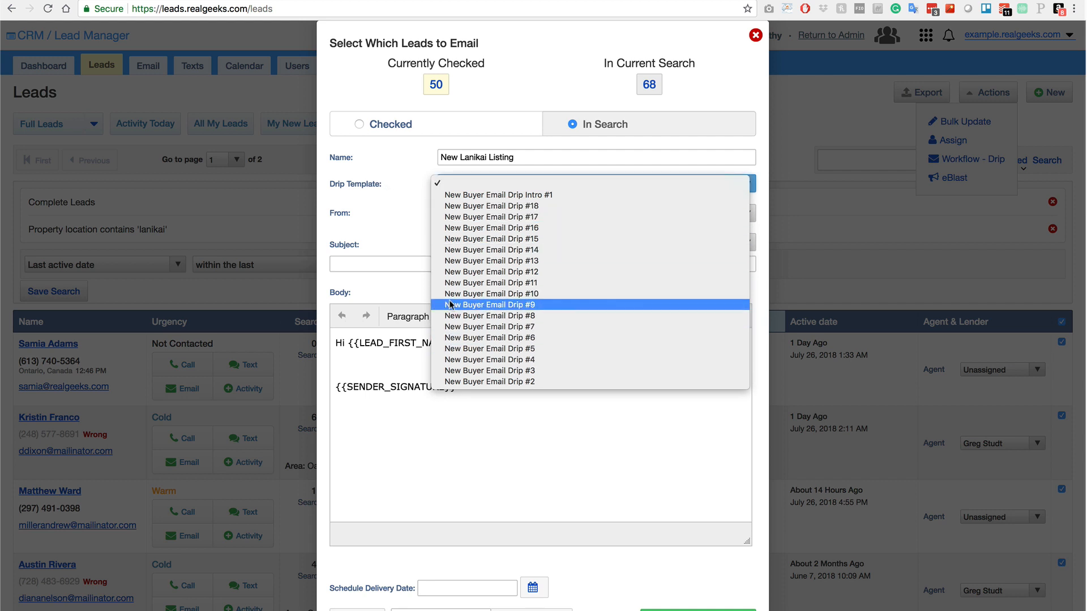
click(386, 210)
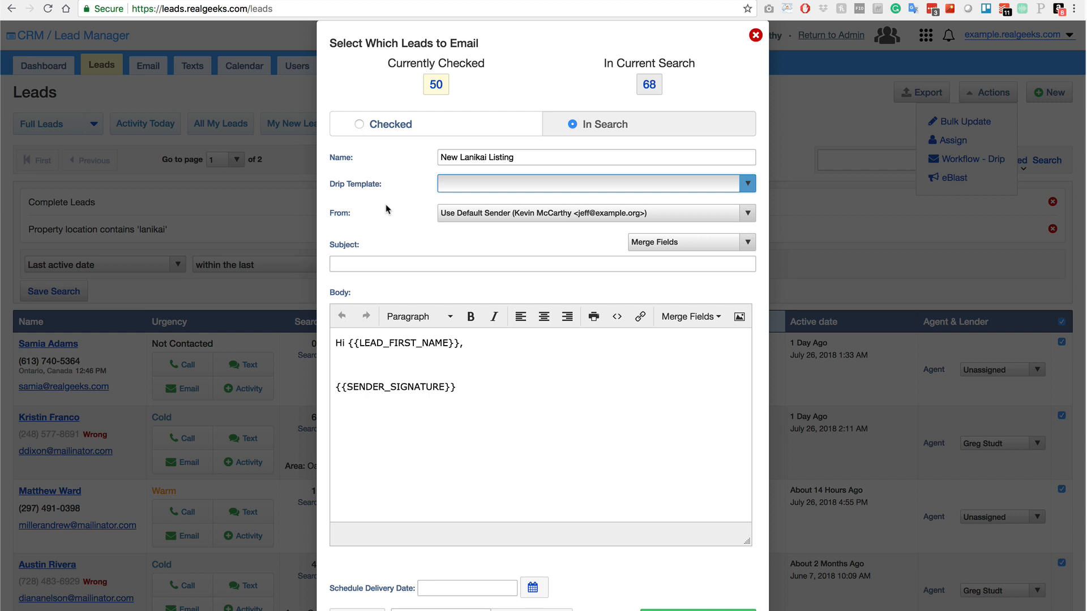
click(473, 213)
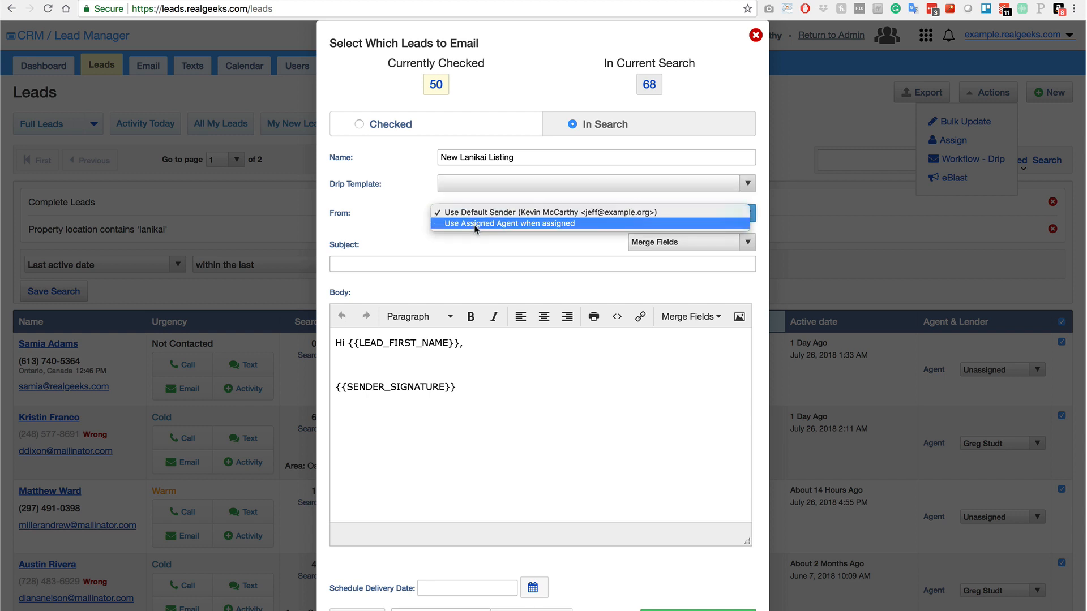
click(475, 224)
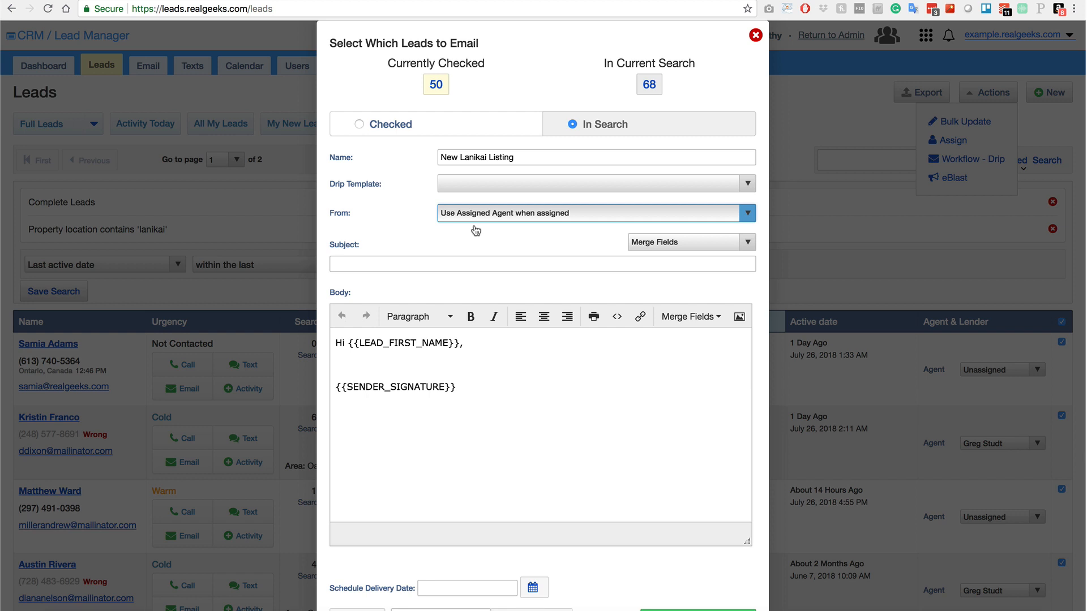
Enter the email subject 'Still interested in Lanikai?'.
click(379, 262)
text(Still )
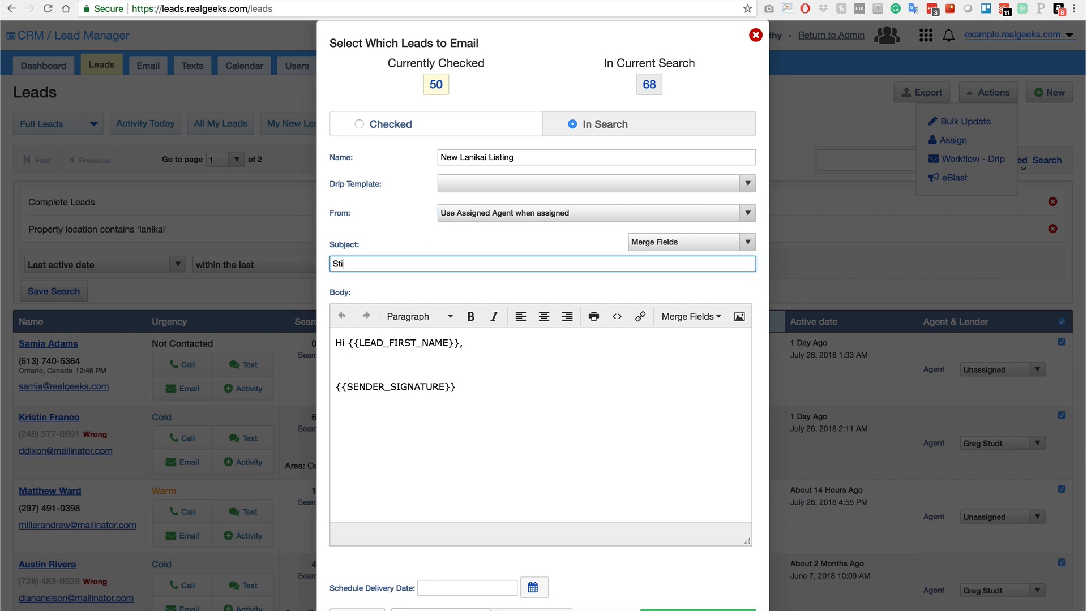
text(interested in Lanikai?)
click(478, 355)
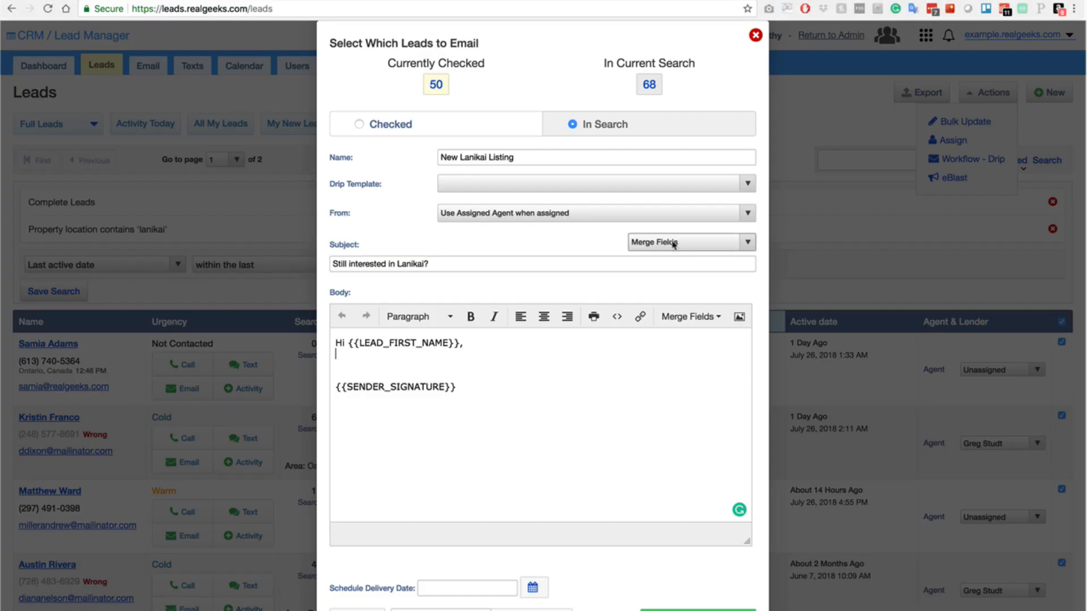
Review the merge fields available for the subject and the body.
click(673, 242)
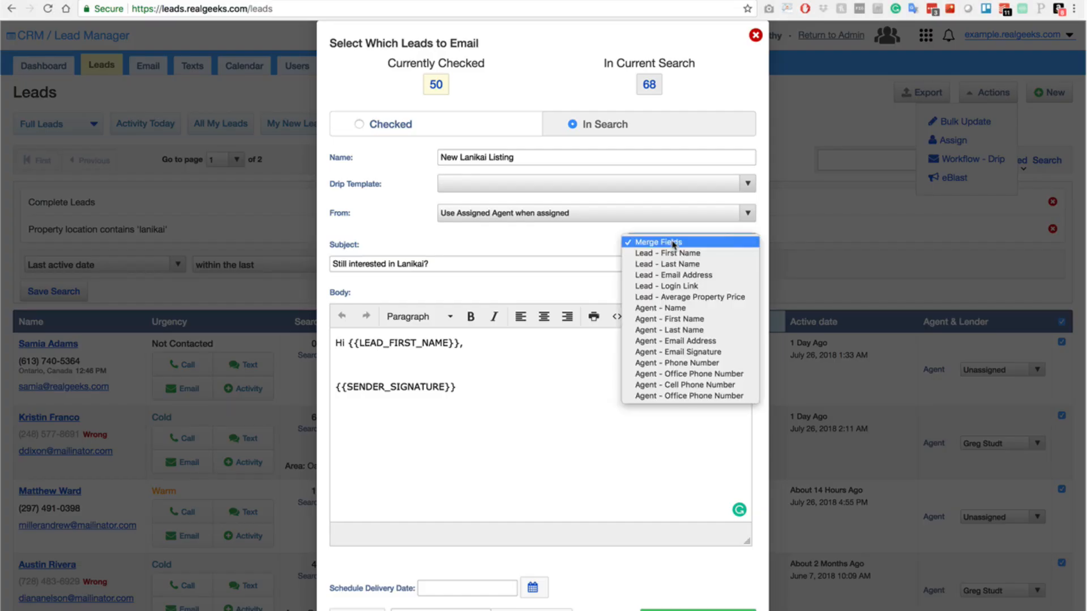
click(479, 372)
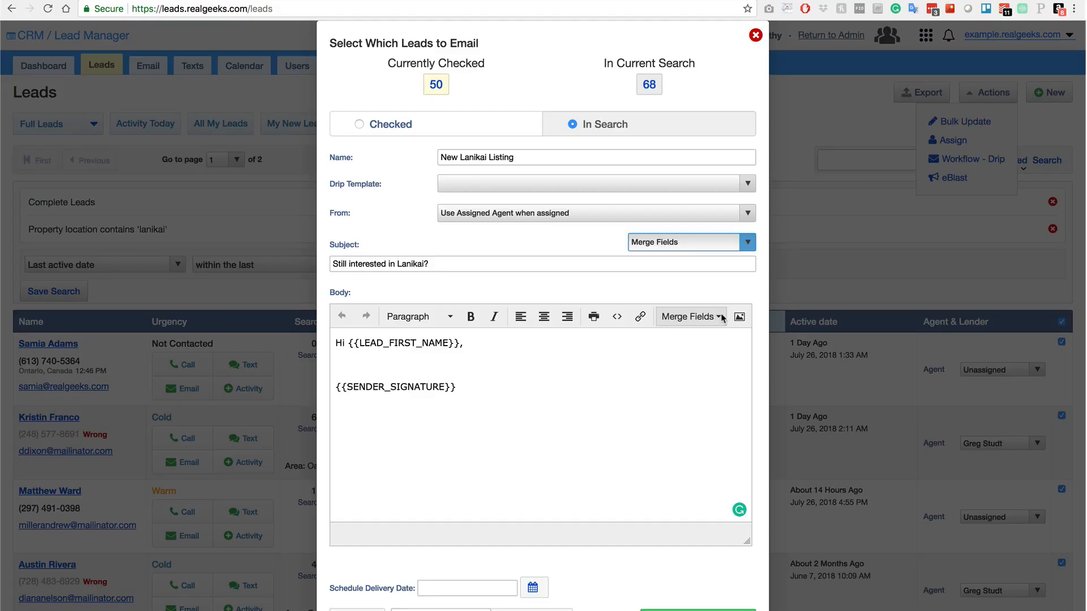
click(718, 318)
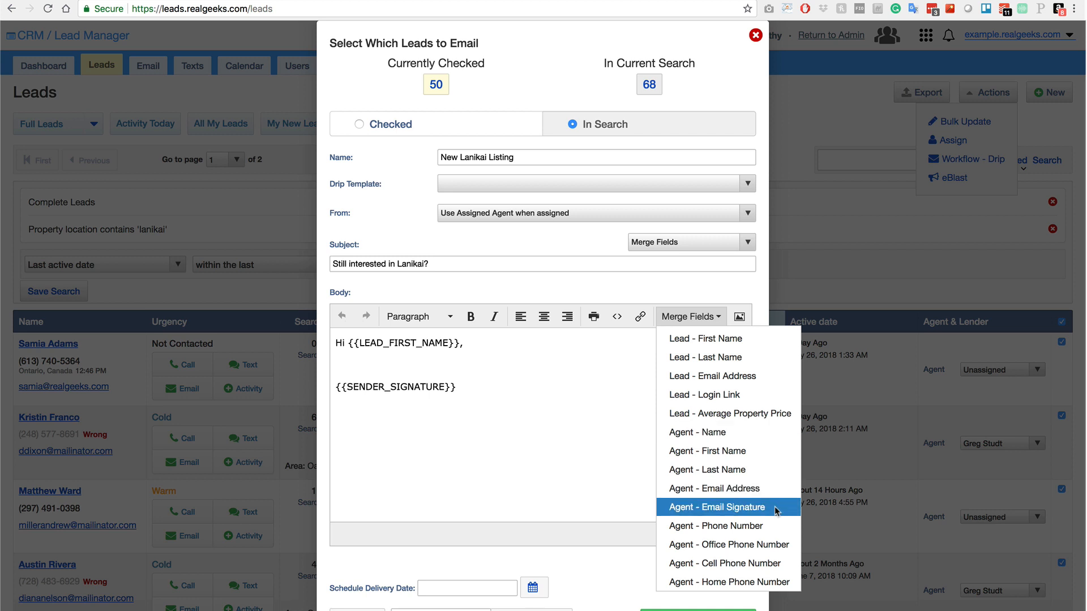
Write the new-listing body, ending with a line to contact the agent's cell at {{SENDER_PHONE}}.
click(478, 347)
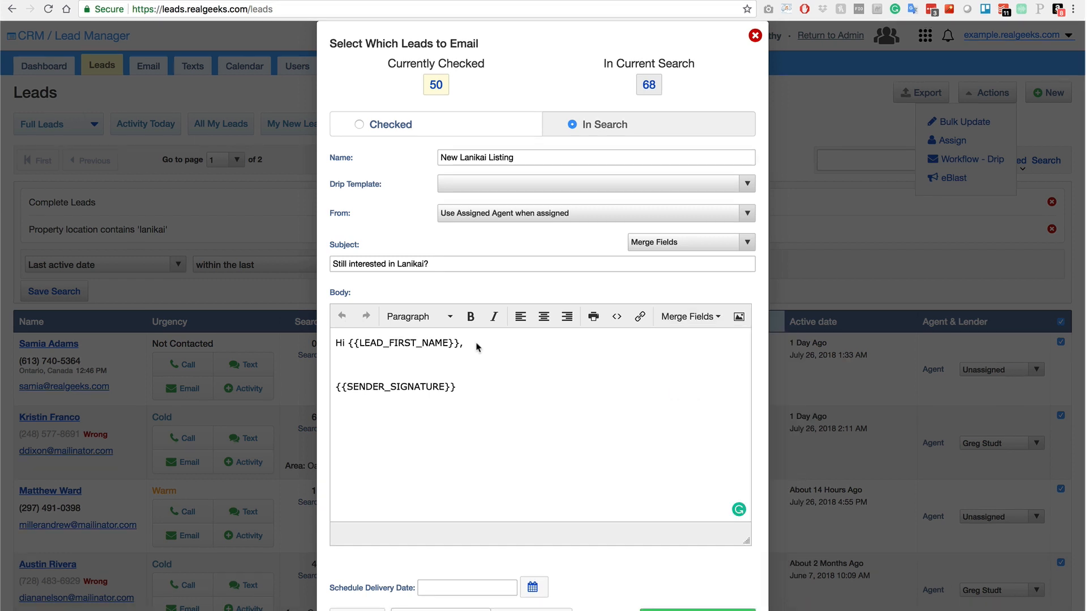
text(Are you still interested in Lanikai?)
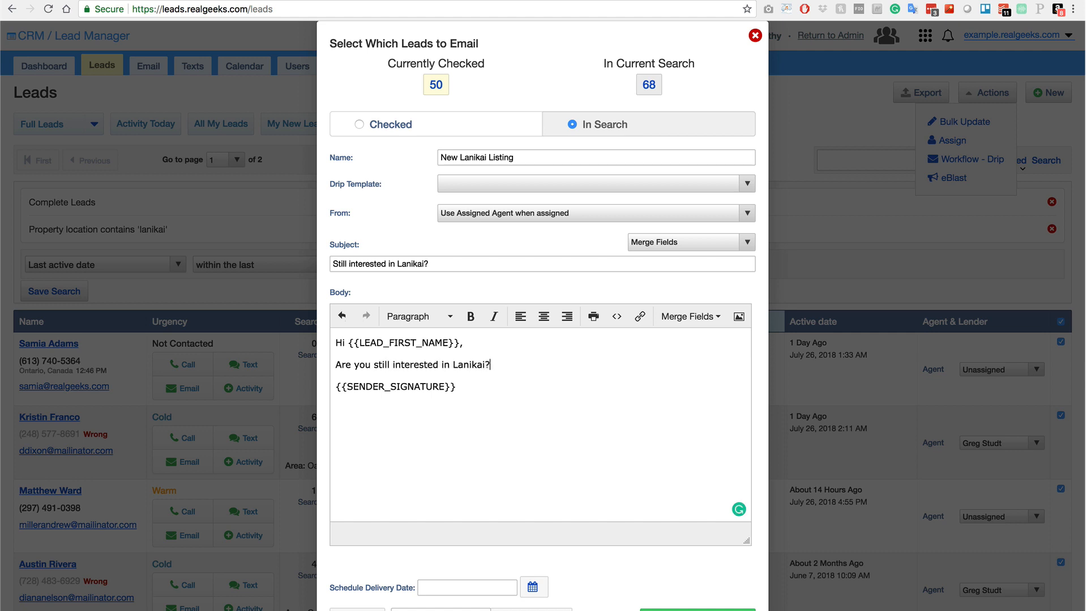
text( I have a new listing coming up in )
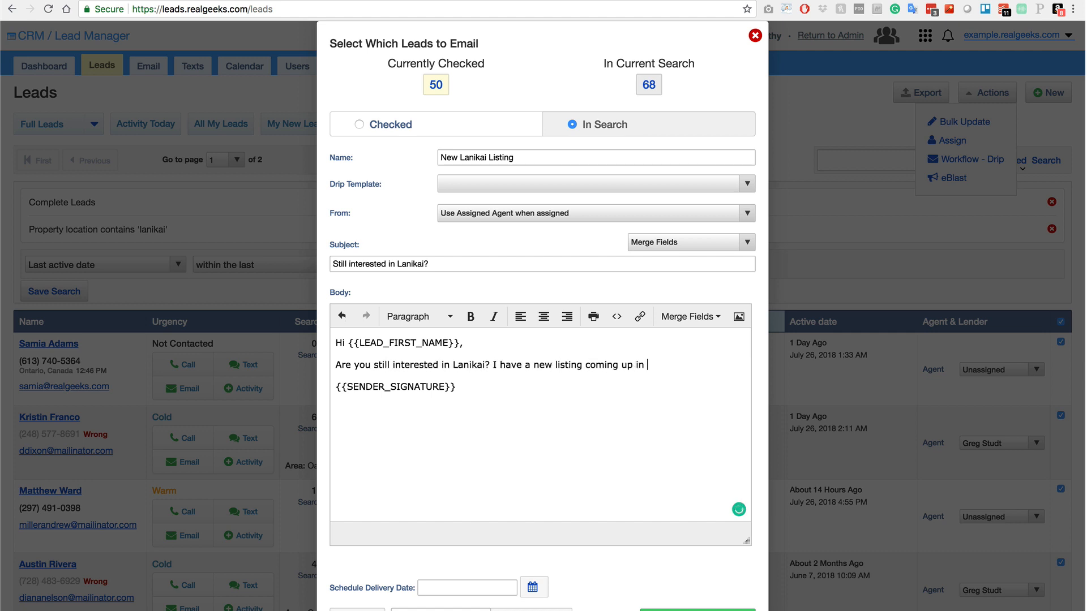
text(the neighborhood of Lanikai and wanted you to)
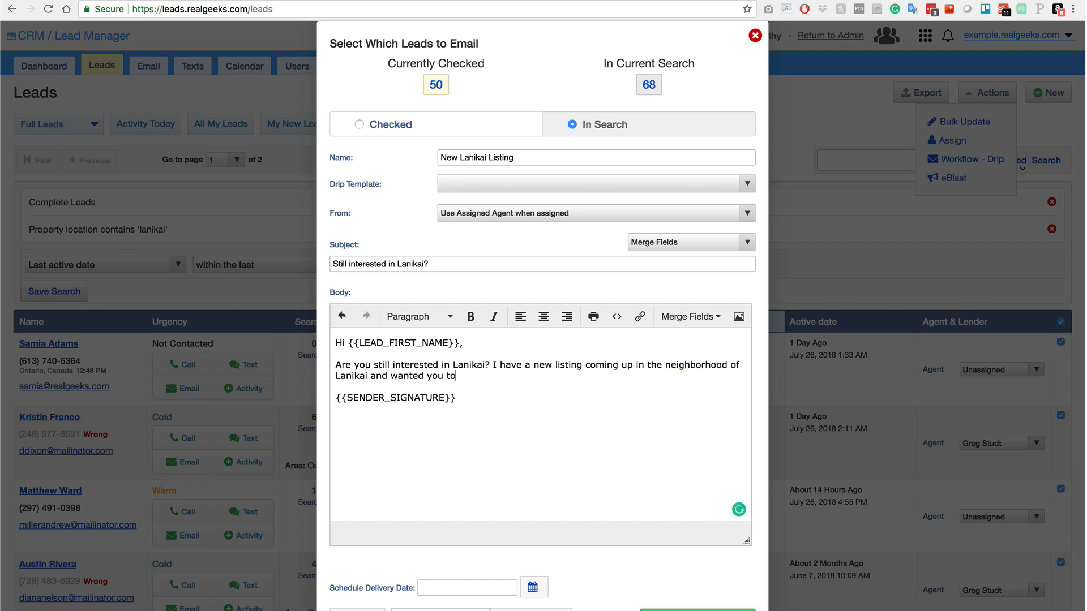
text( be the first to know about it bef)
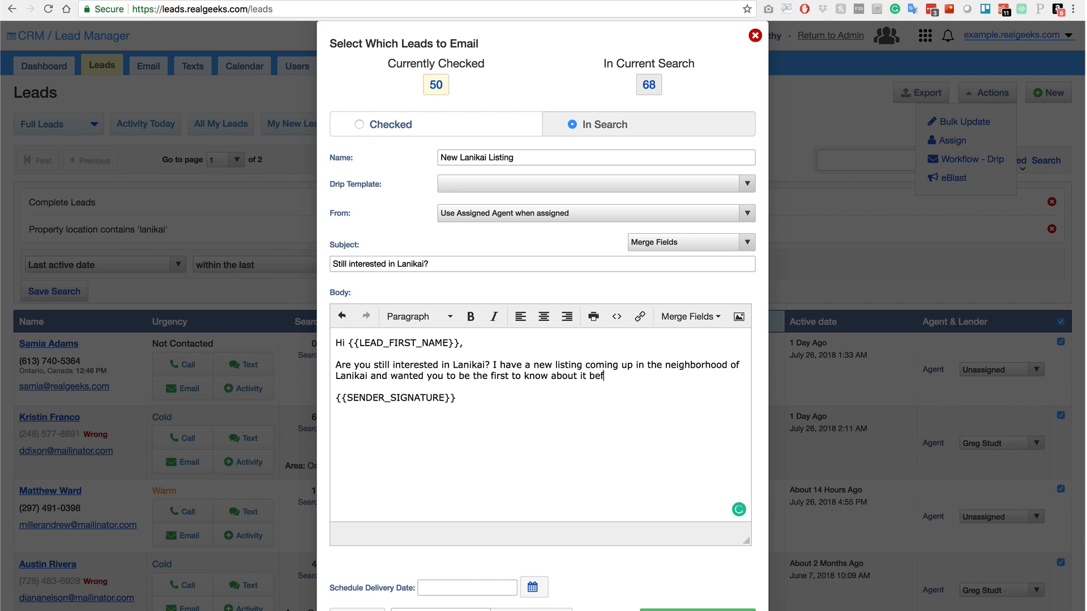
text(ore it hits the market. Please)
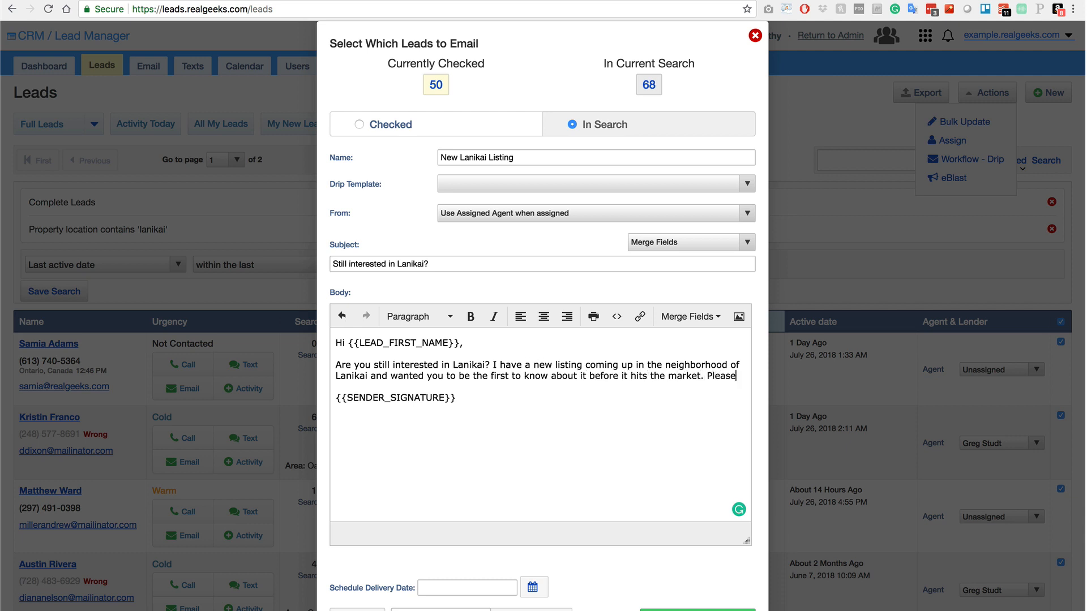
text( let me know if you would lik)
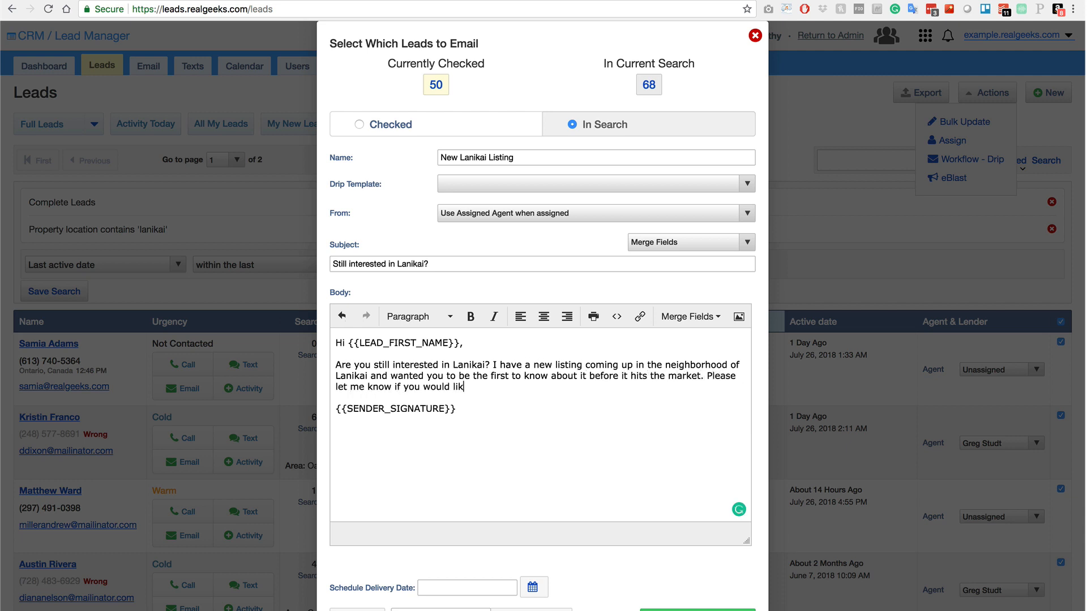
text(e to find out more details.)
key(Return)
text(Please con)
text(tact )
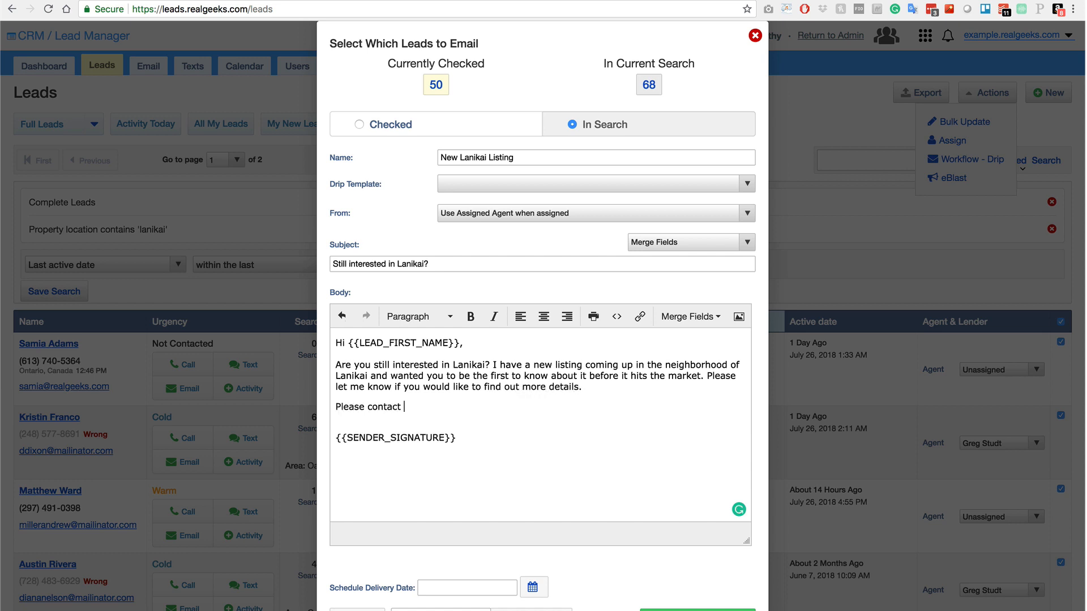
text(me any time on my cell at)
click(720, 317)
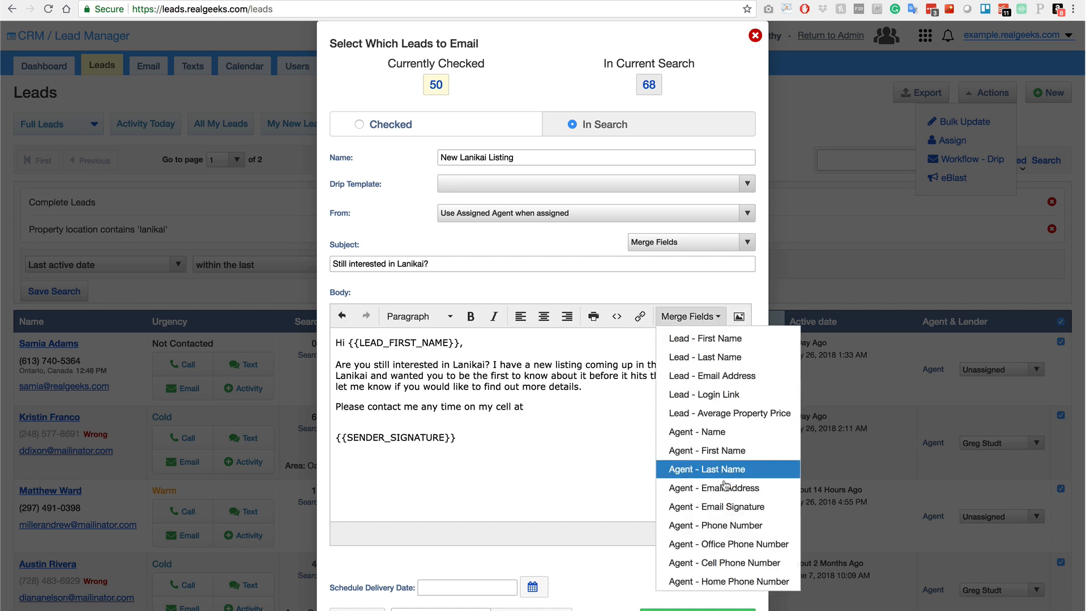
click(724, 526)
text(.)
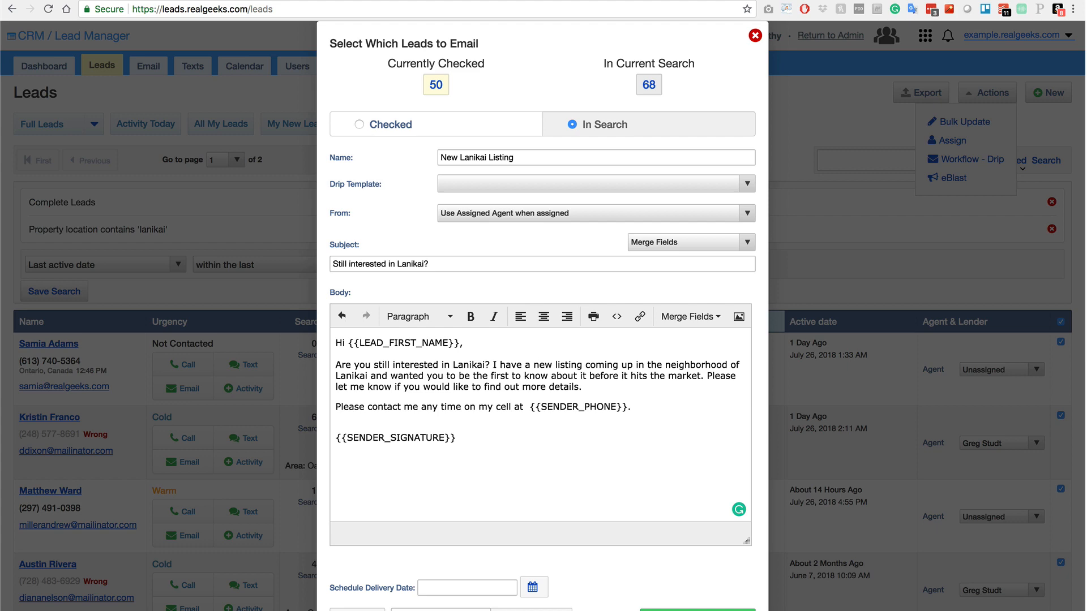
click(440, 590)
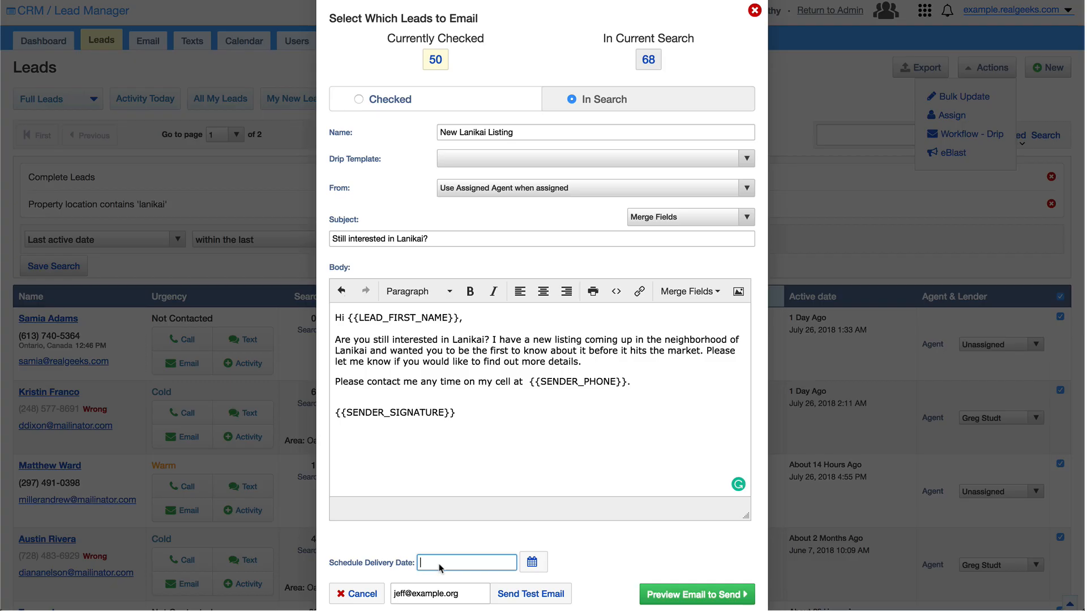
Schedule the eBlast delivery for July 30 at 02:00 pm.
click(531, 563)
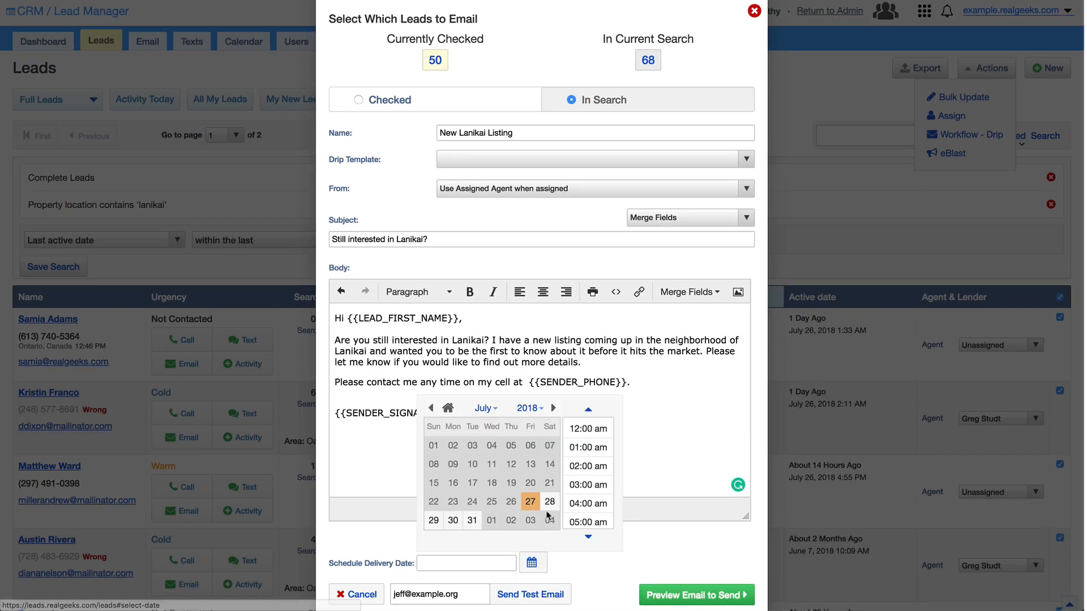
click(454, 520)
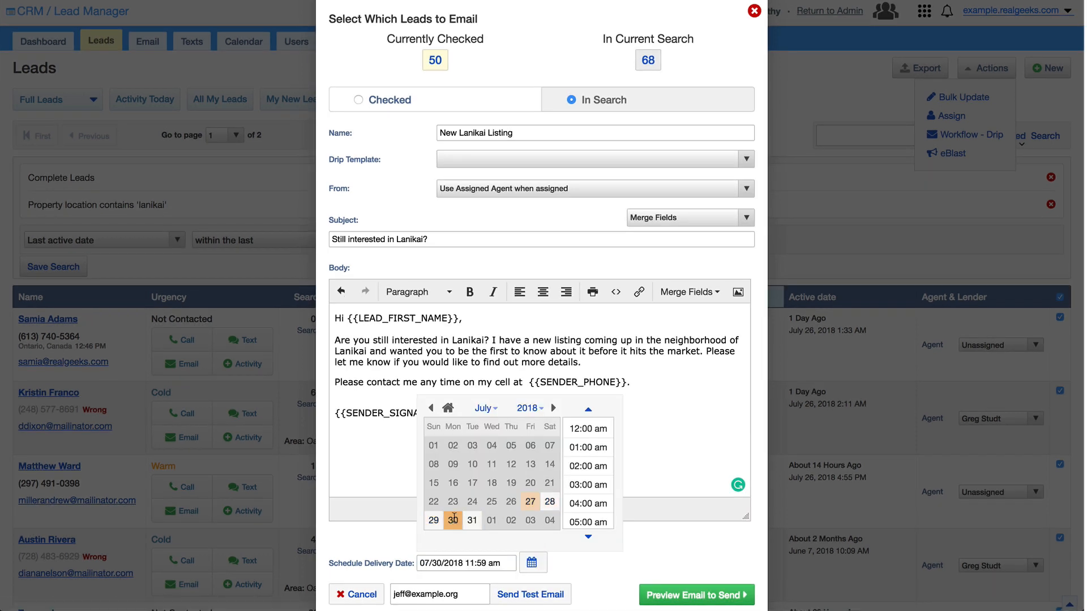
scroll(604, 496, down, 1)
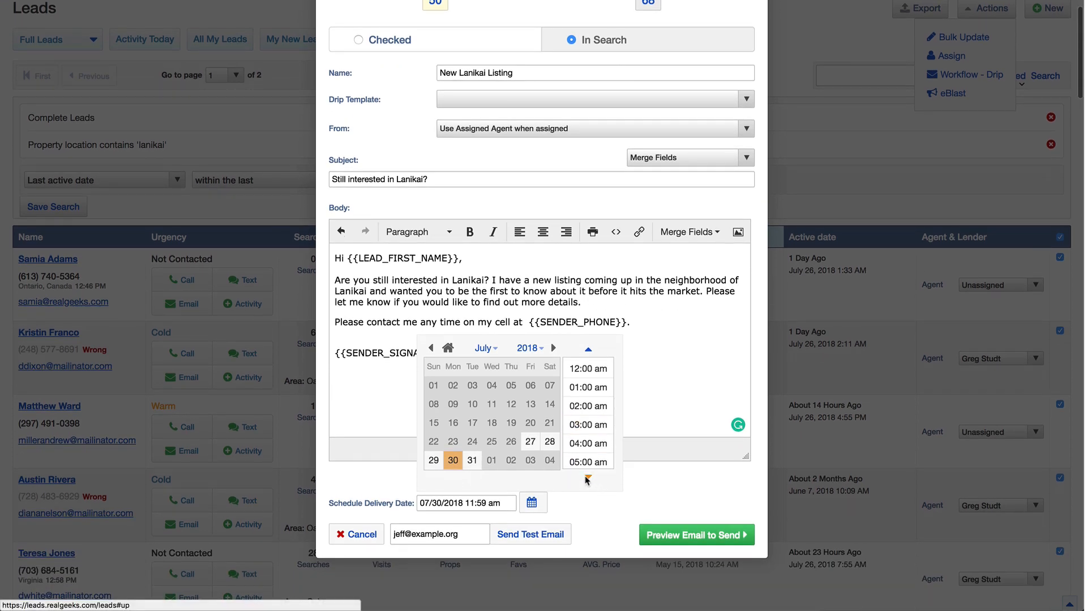
click(588, 479)
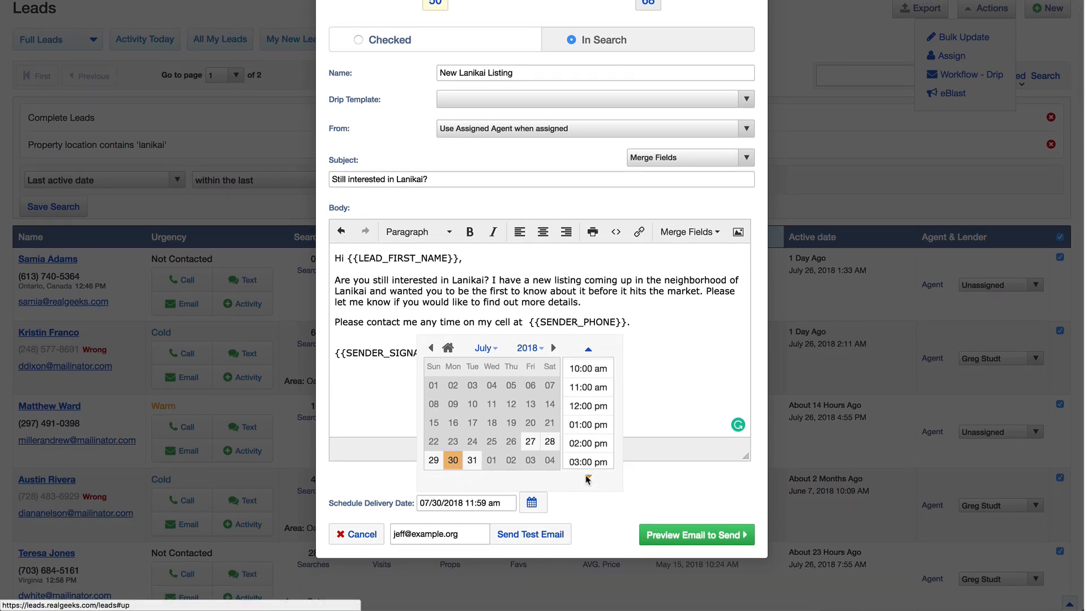
click(587, 447)
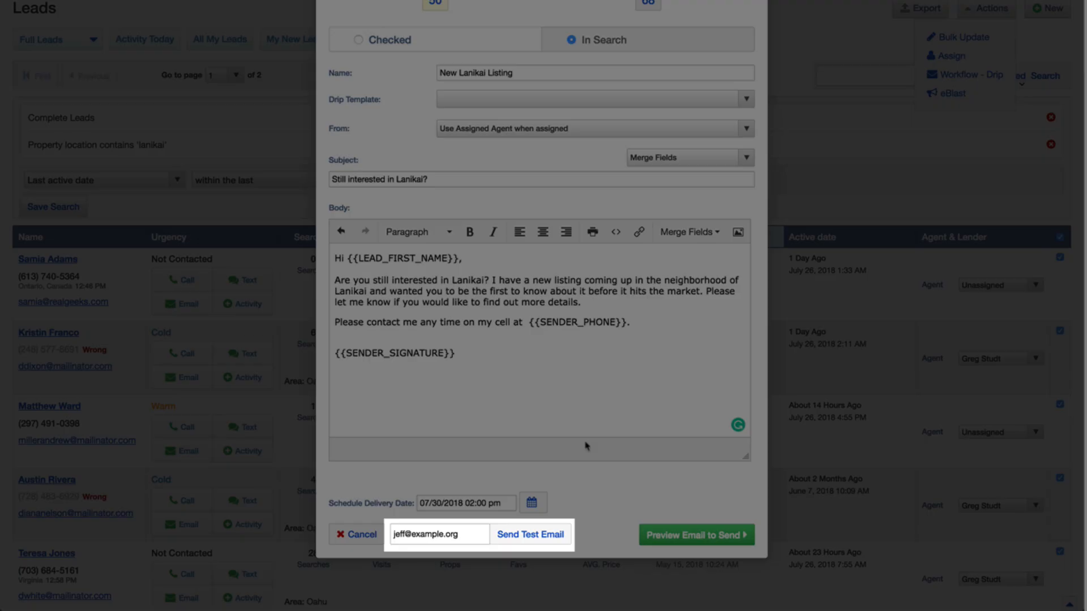
Send a test copy to a test e-mail address and open it in the inbox.
click(480, 535)
key(ctrl+a)
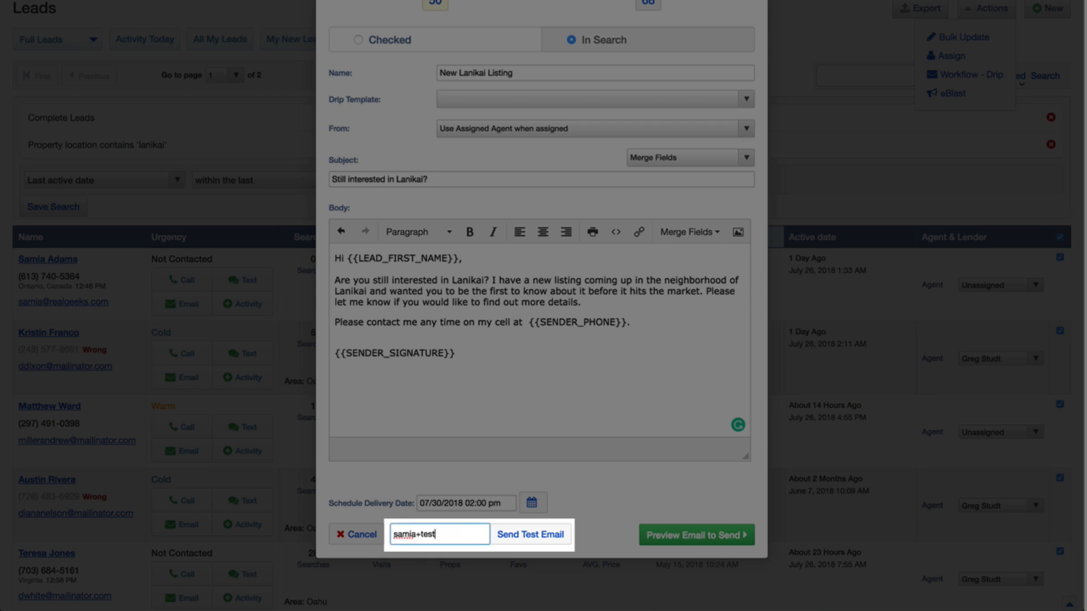
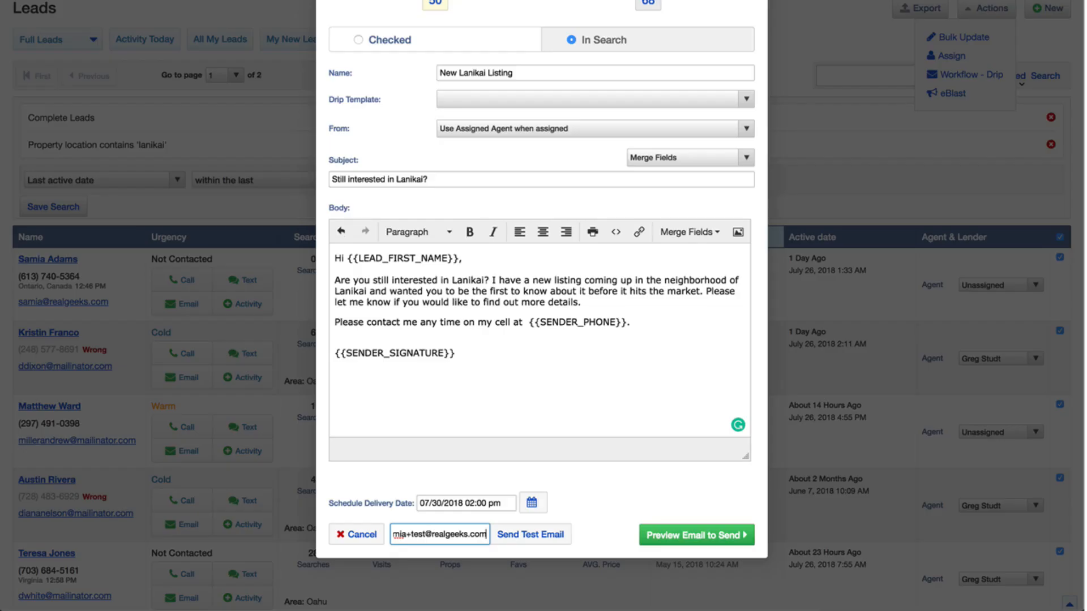
click(542, 536)
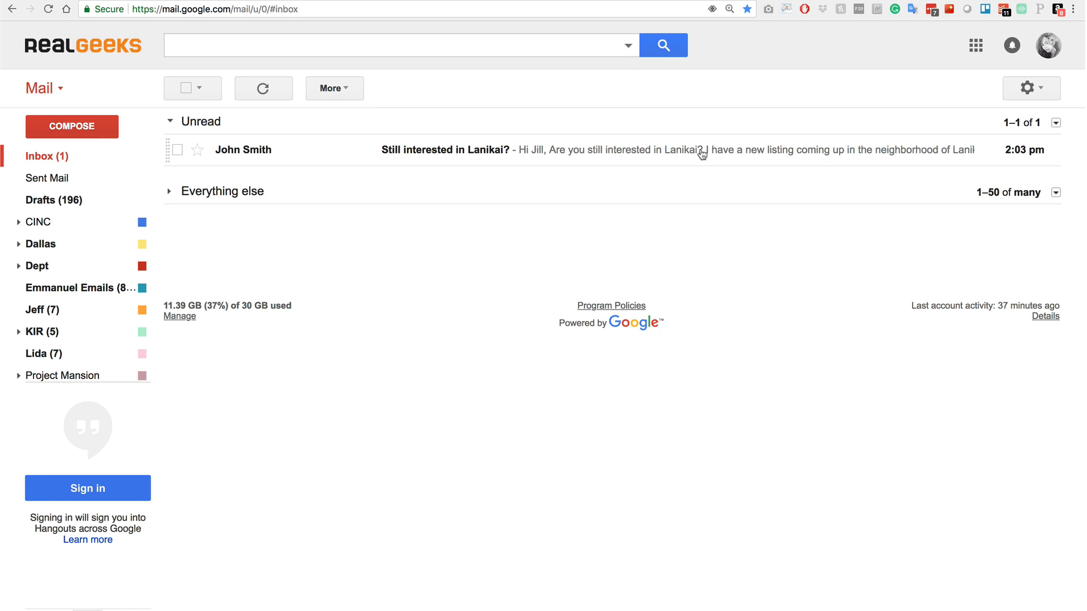
click(702, 152)
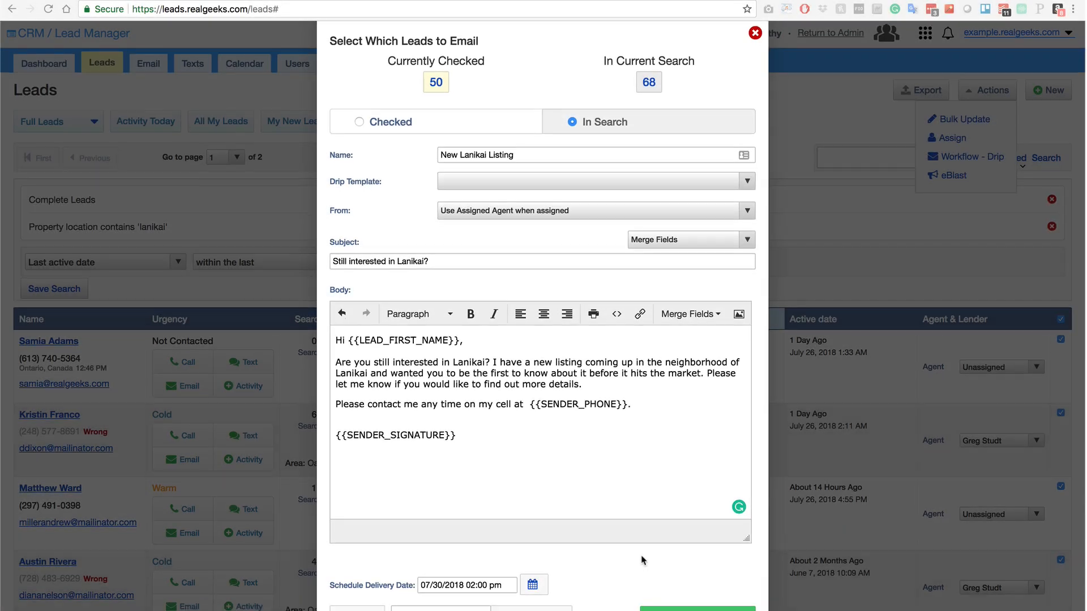
Preview the Lanikai eBlast for sending, go back, preview again, then close the review.
scroll(642, 560, down, 2)
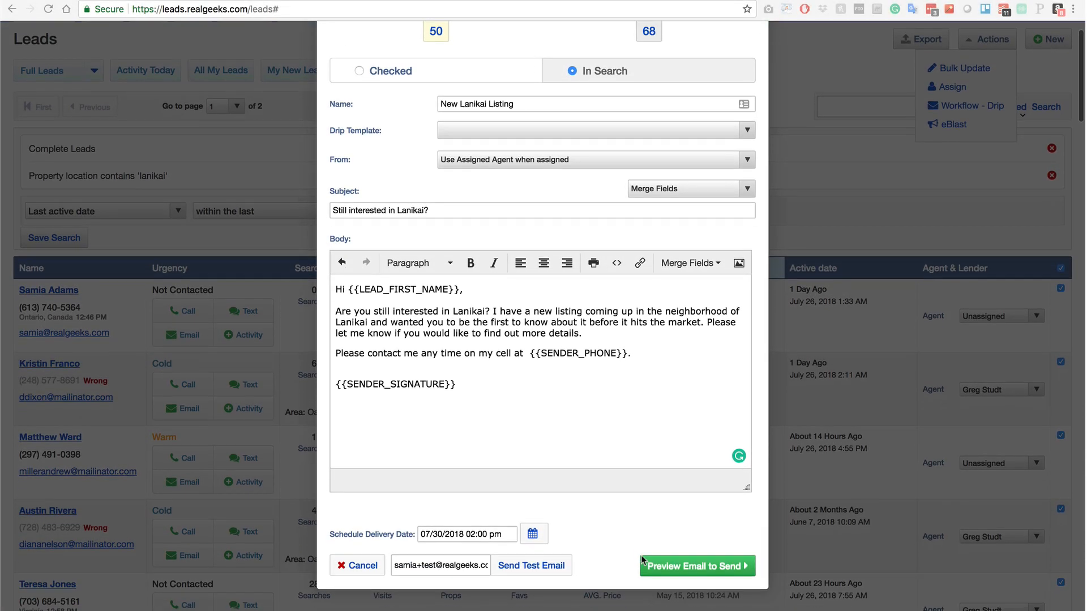
scroll(643, 560, down, 1)
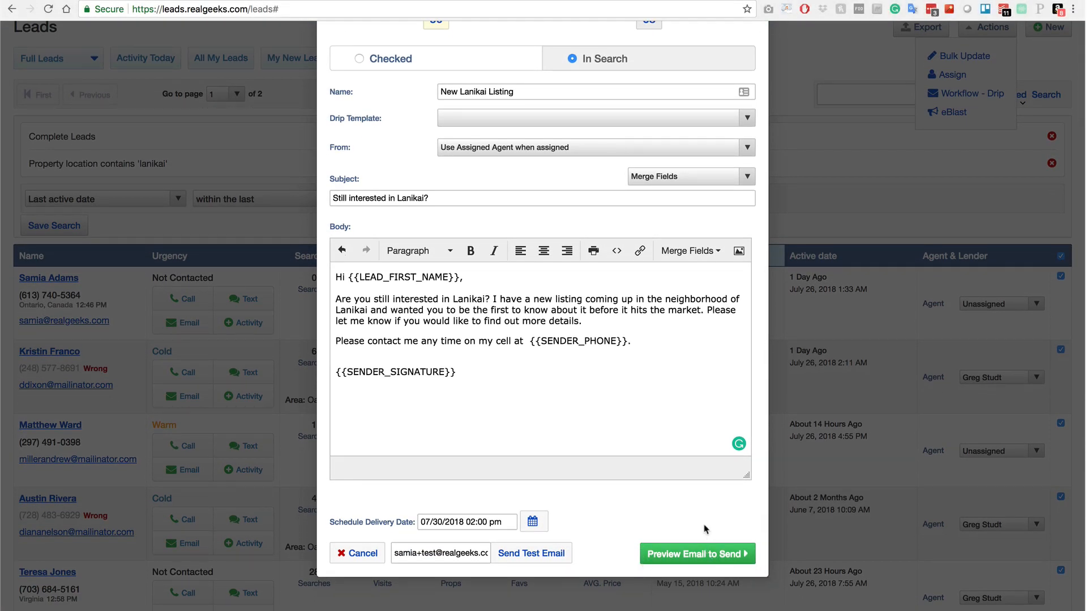
click(725, 555)
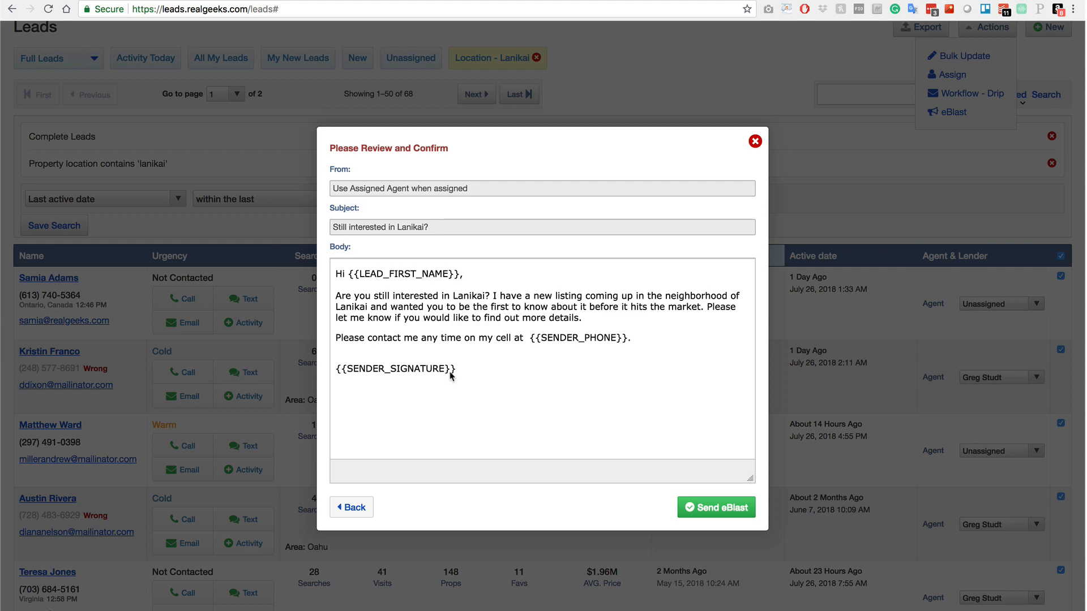
click(351, 507)
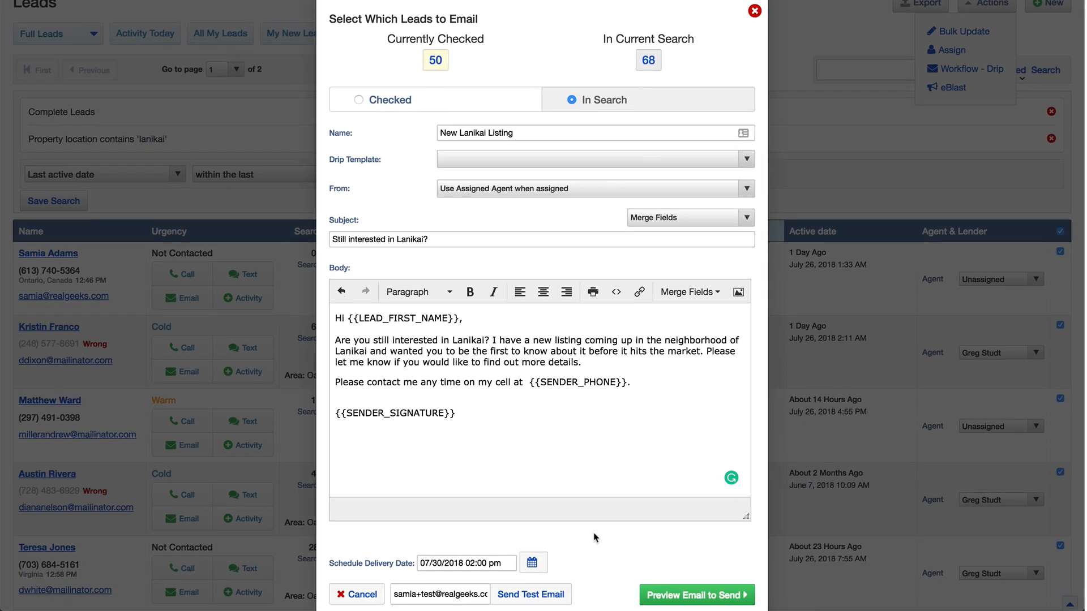
click(671, 591)
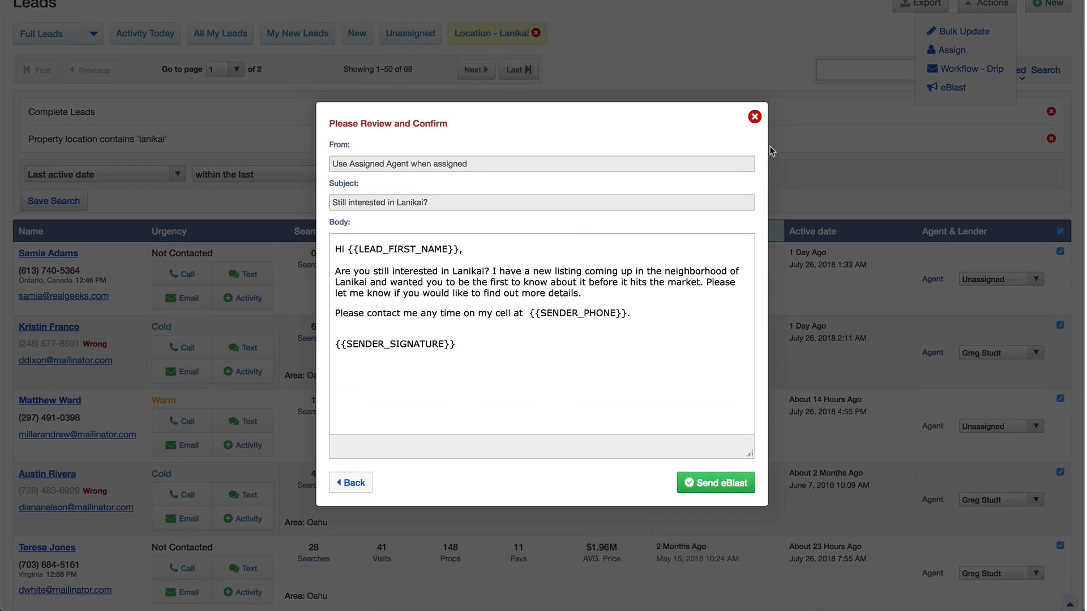
click(755, 116)
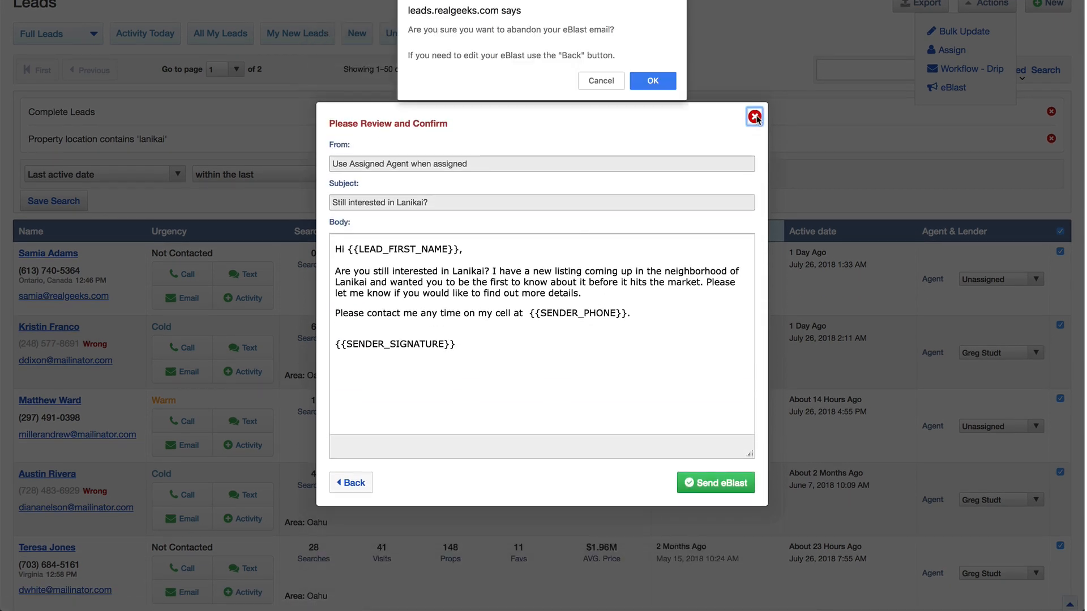
Keep the eBlast and send it to the Lanikai search leads, then open a lead's details.
click(605, 83)
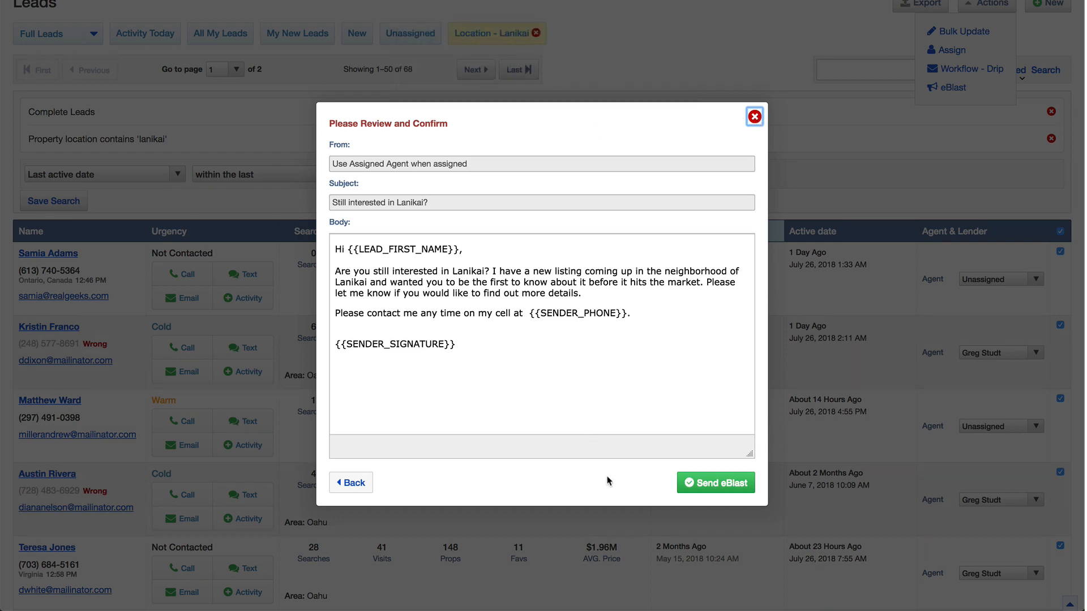
click(717, 482)
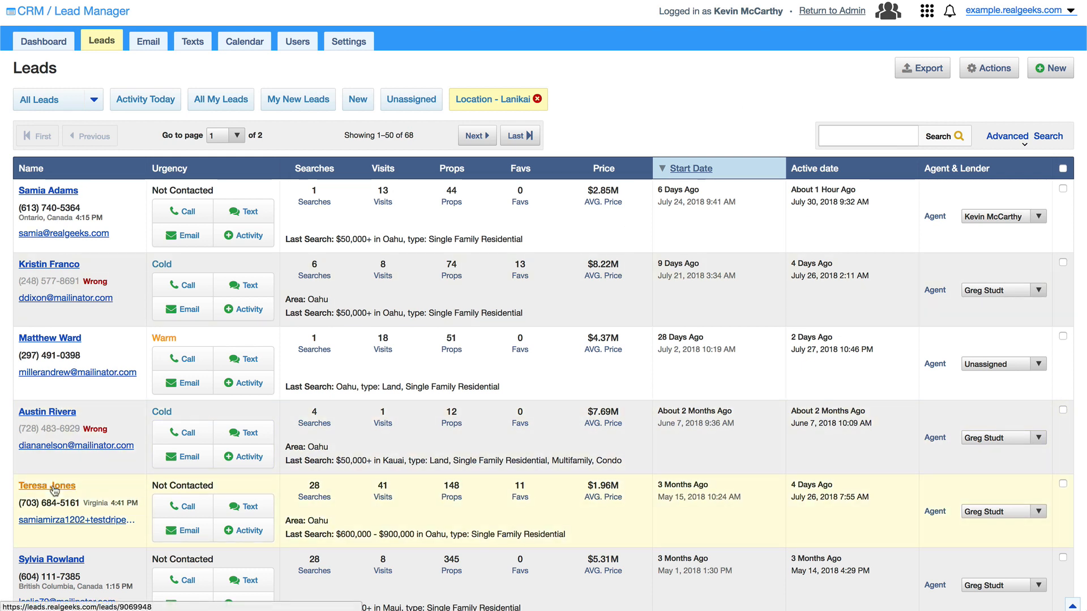
click(54, 487)
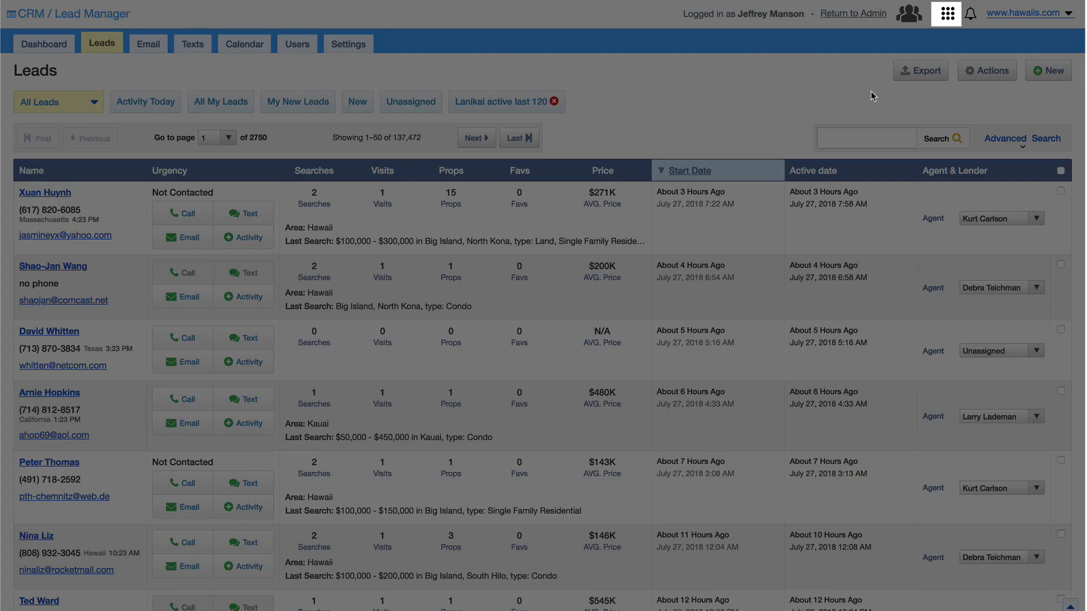
Show the Real Geeks apps menu from the hawaiis.com Leads page.
click(947, 17)
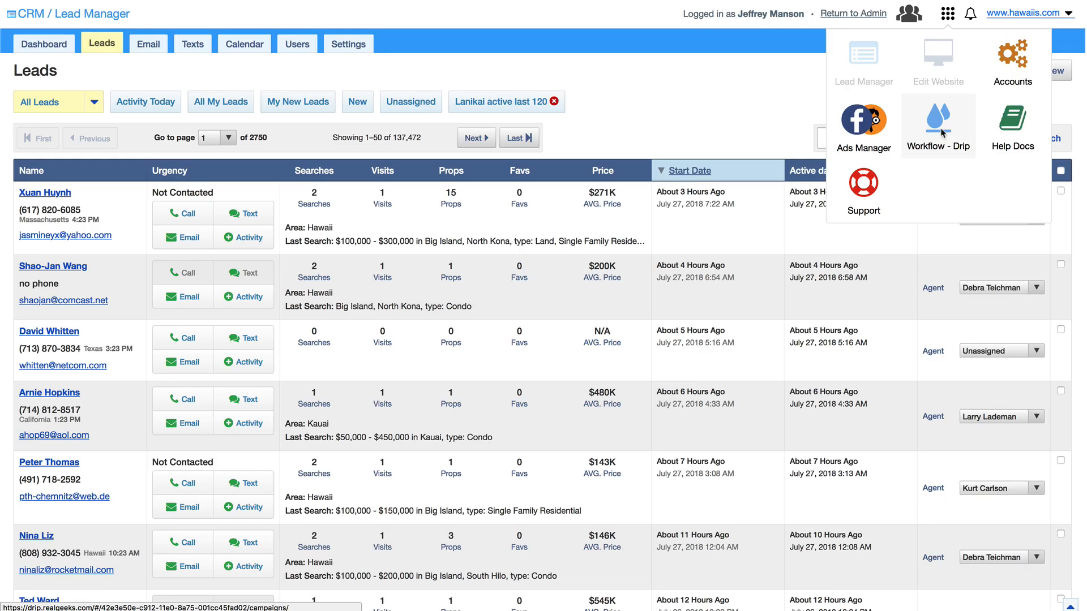
Launch the Workflow - Drip app from the apps menu.
click(941, 132)
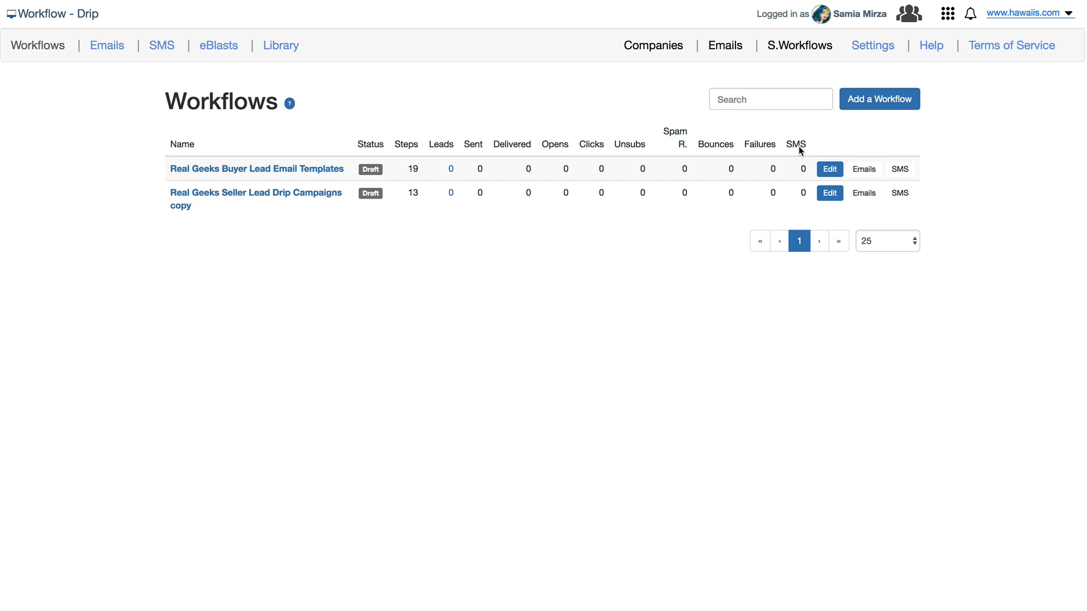
Scroll through the drip email templates, then show the still-empty SMS templates page.
click(100, 52)
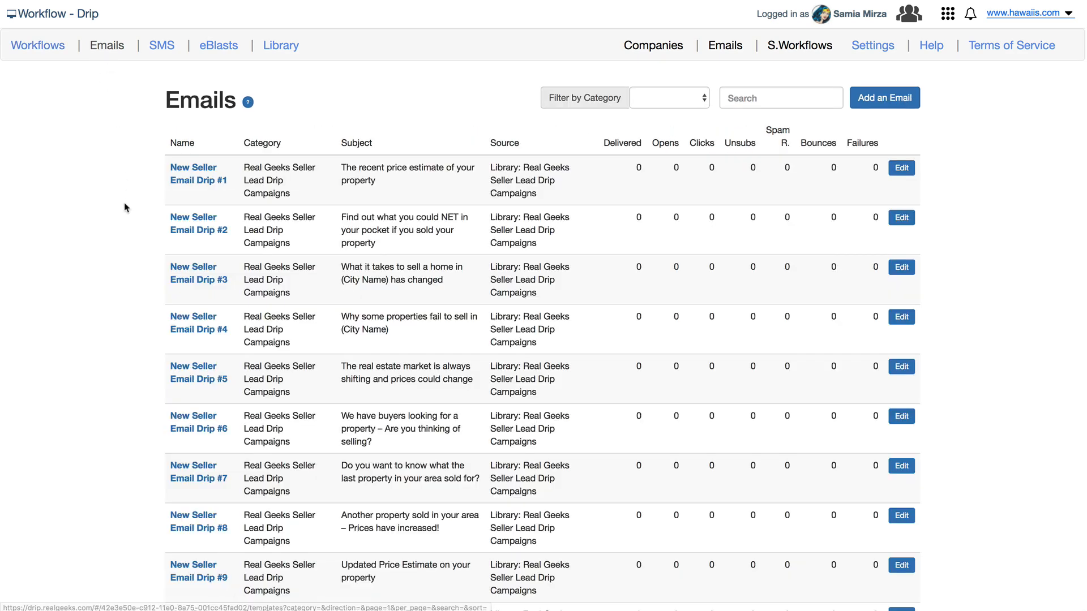
scroll(124, 210, down, 2)
scroll(124, 211, down, 10)
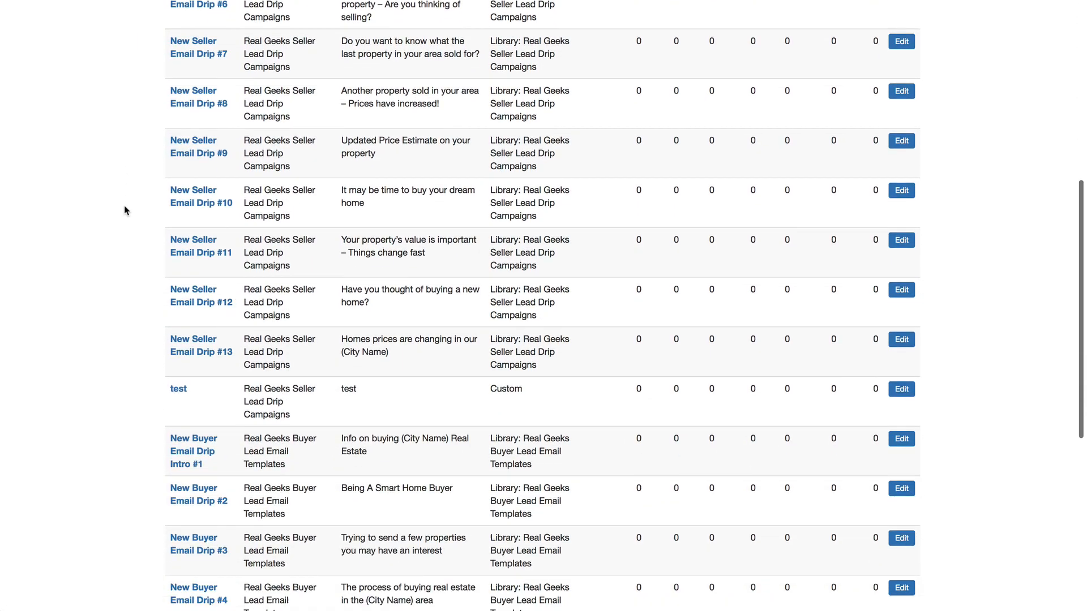
scroll(124, 211, down, 1)
scroll(126, 211, up, 20)
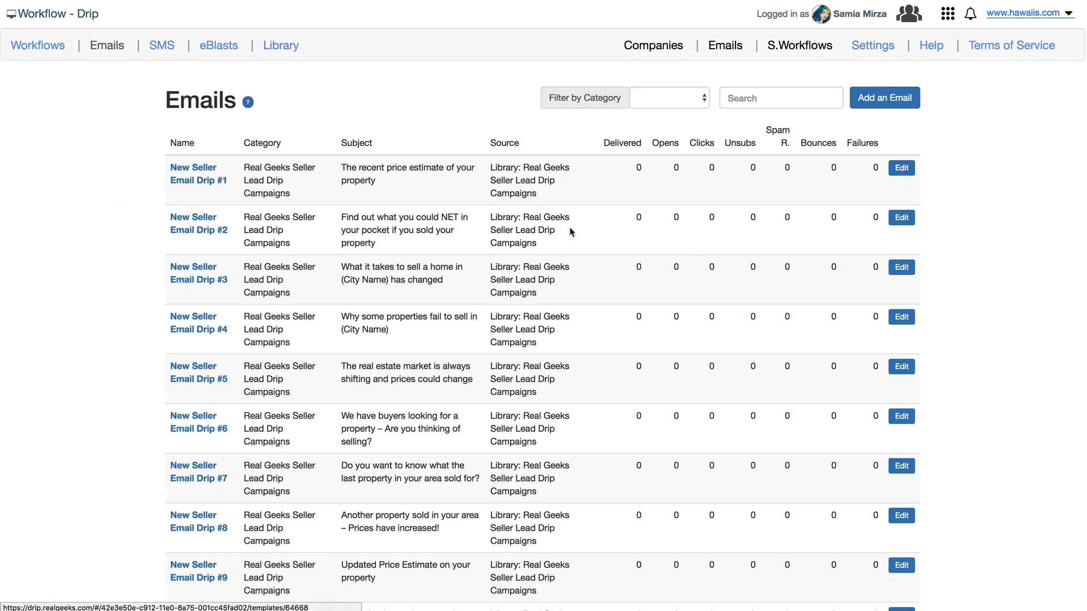
click(147, 47)
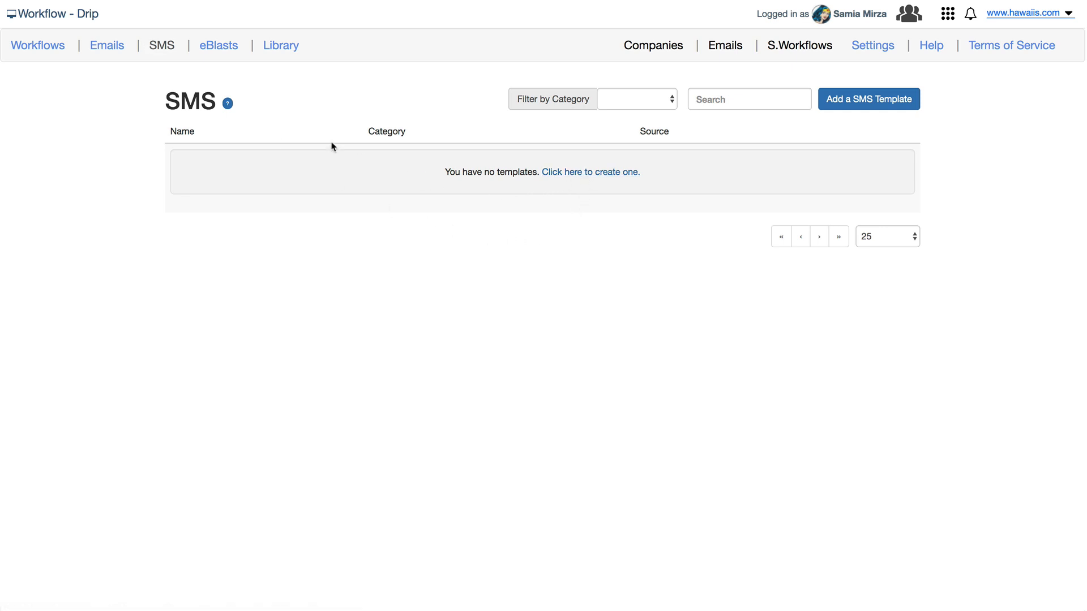
View the sent eBlasts list, then open the Library of six prebuilt workflow templates.
click(229, 49)
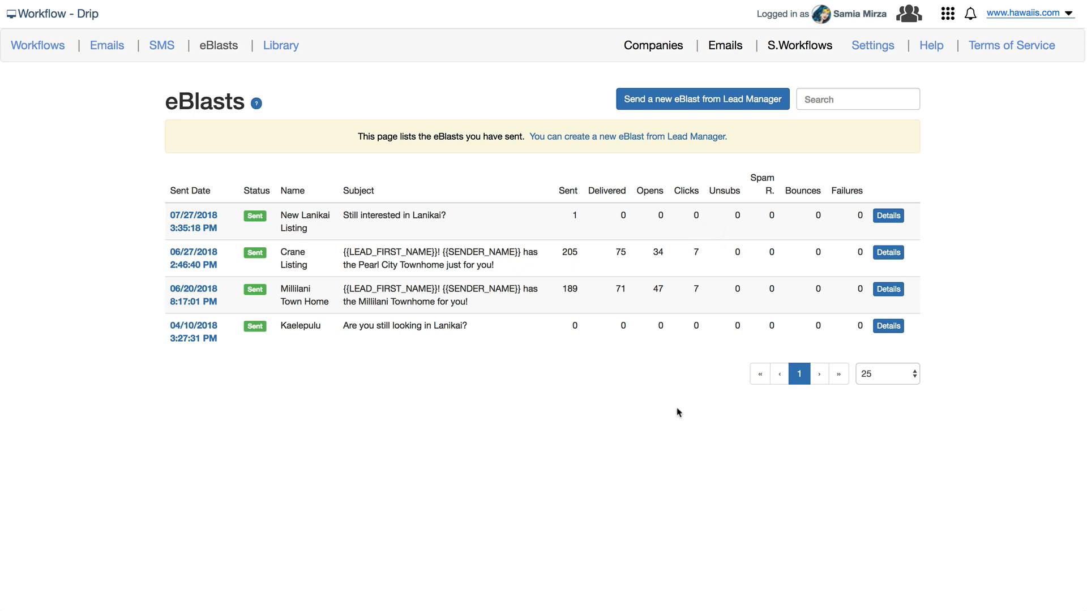
click(283, 52)
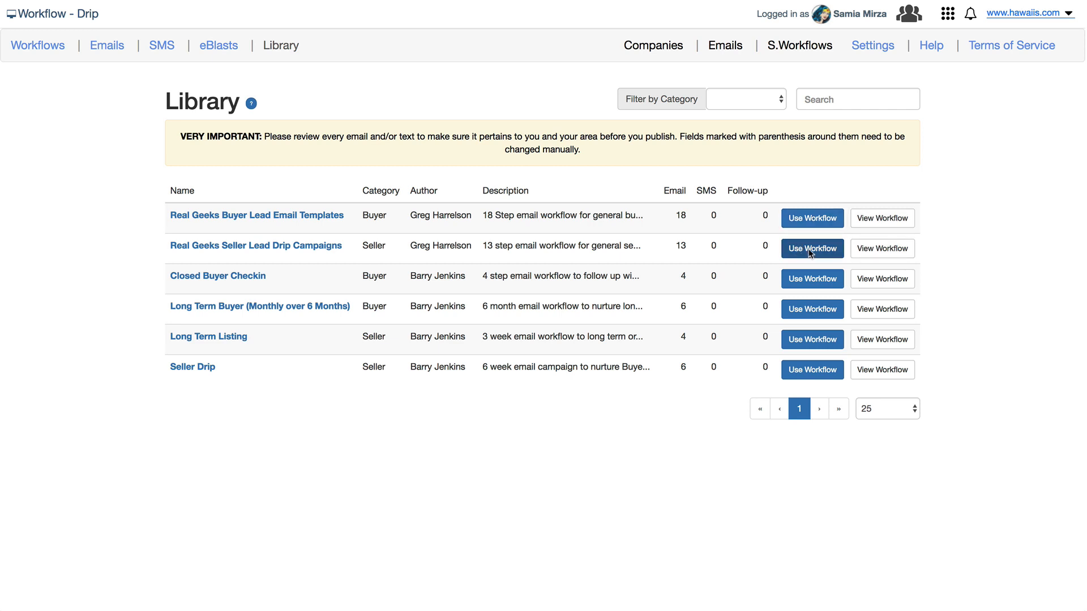
Enable office hours for SMS and email in the GMT -6:00 Central Time zone.
click(872, 47)
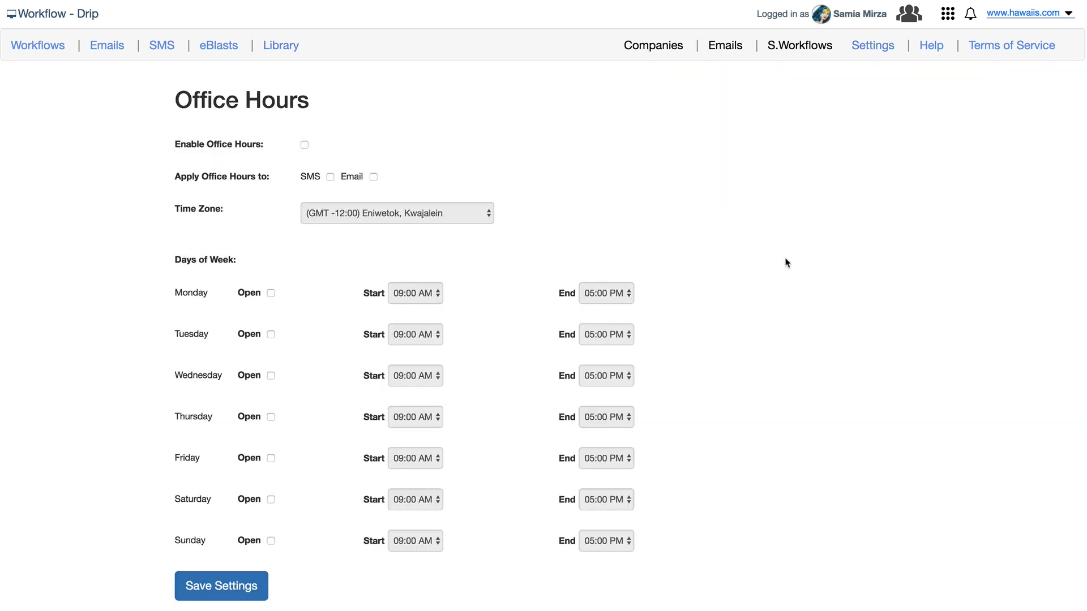
click(305, 145)
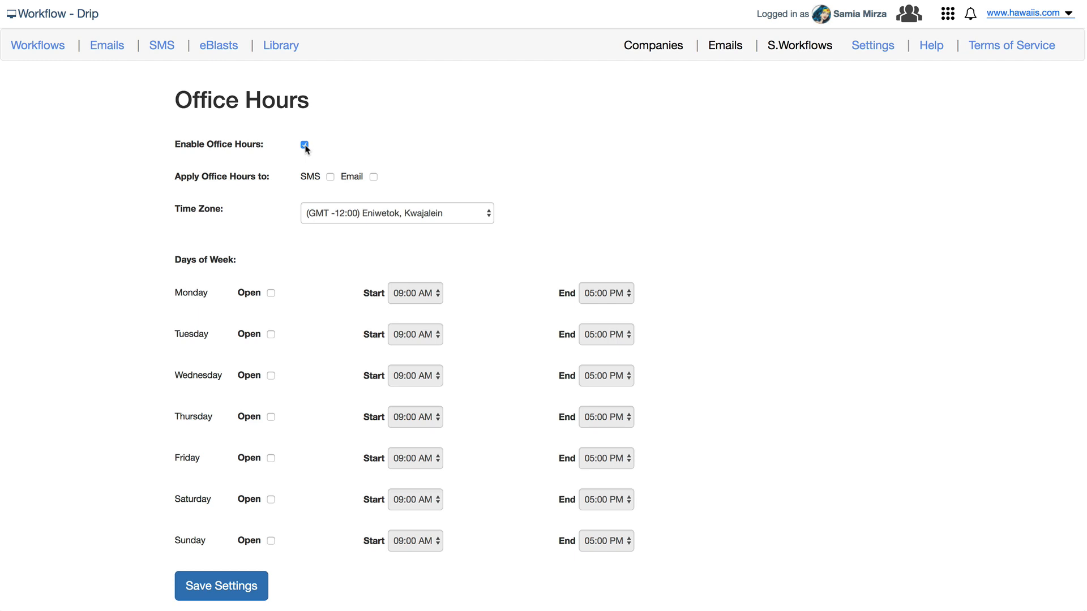
click(331, 177)
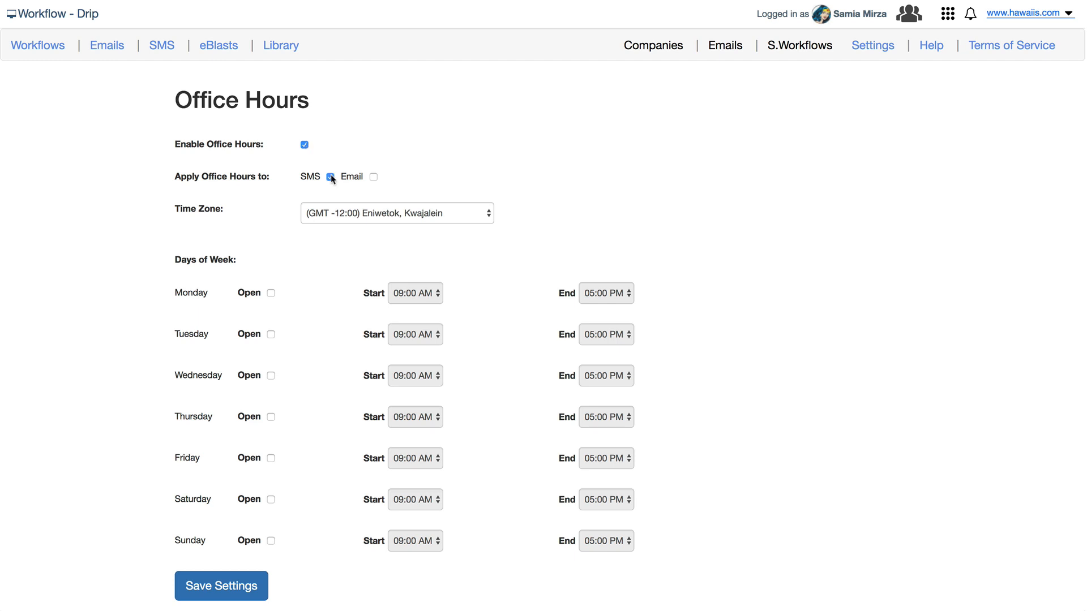
click(373, 178)
click(486, 214)
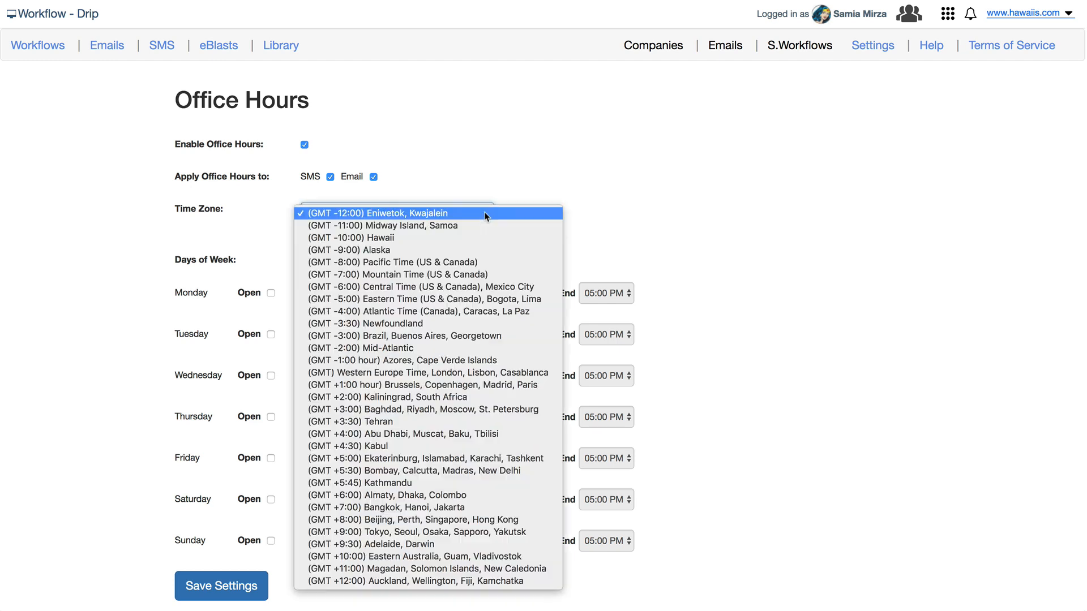
click(488, 286)
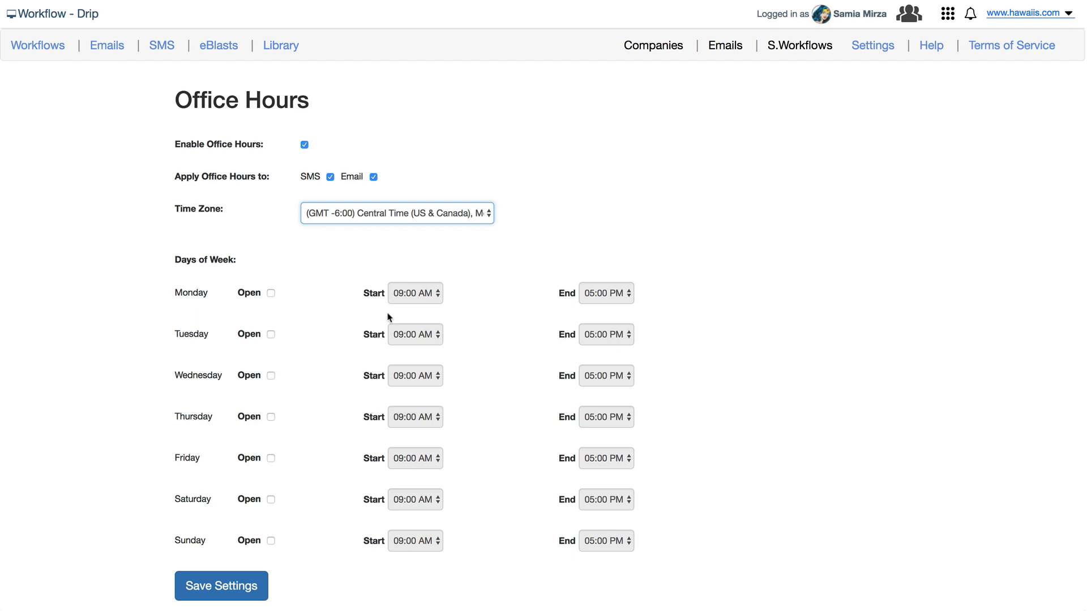
Mark Monday through Friday as open days starting at 08:00 AM, and save the settings.
click(271, 293)
click(270, 335)
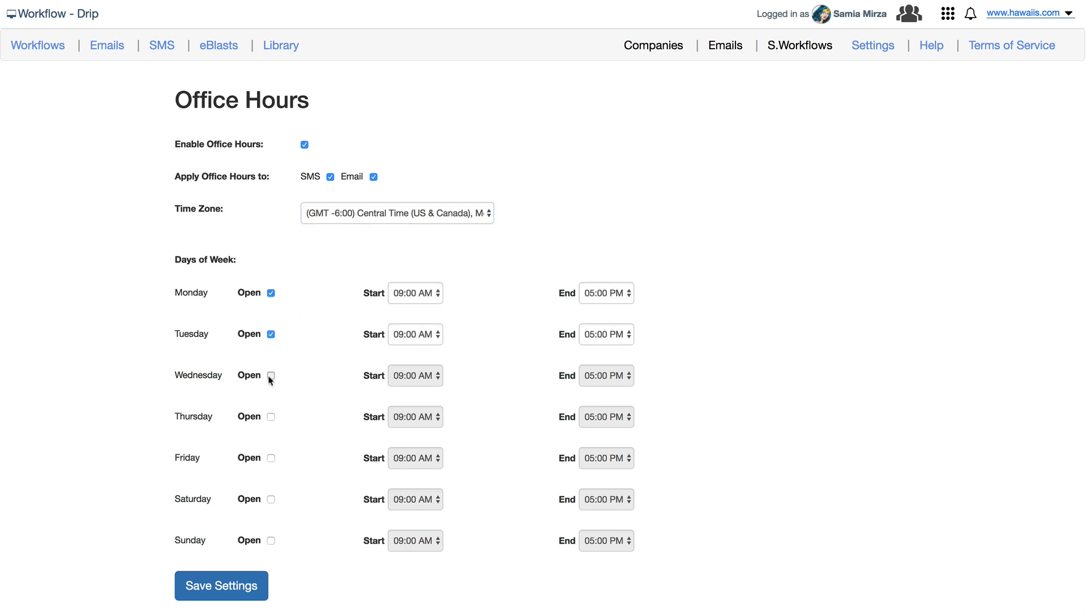
click(271, 375)
click(271, 417)
click(271, 459)
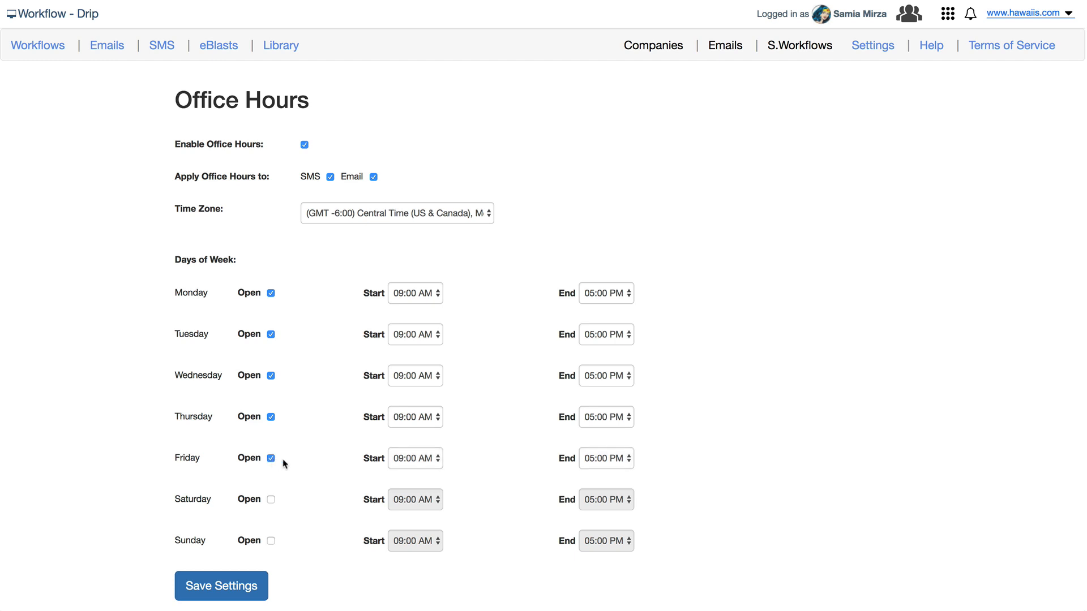
click(436, 294)
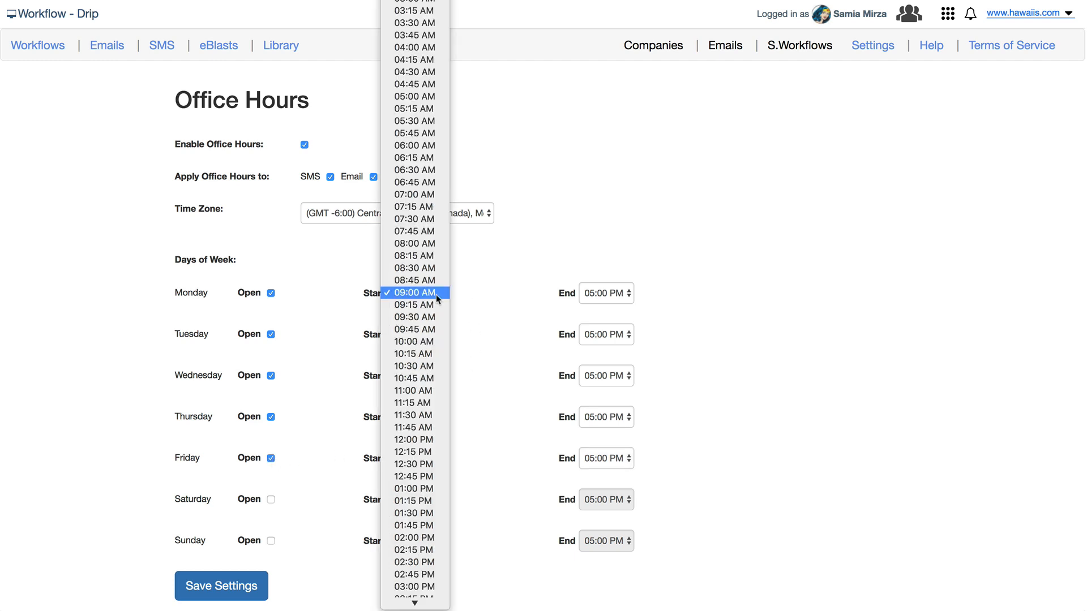
click(433, 244)
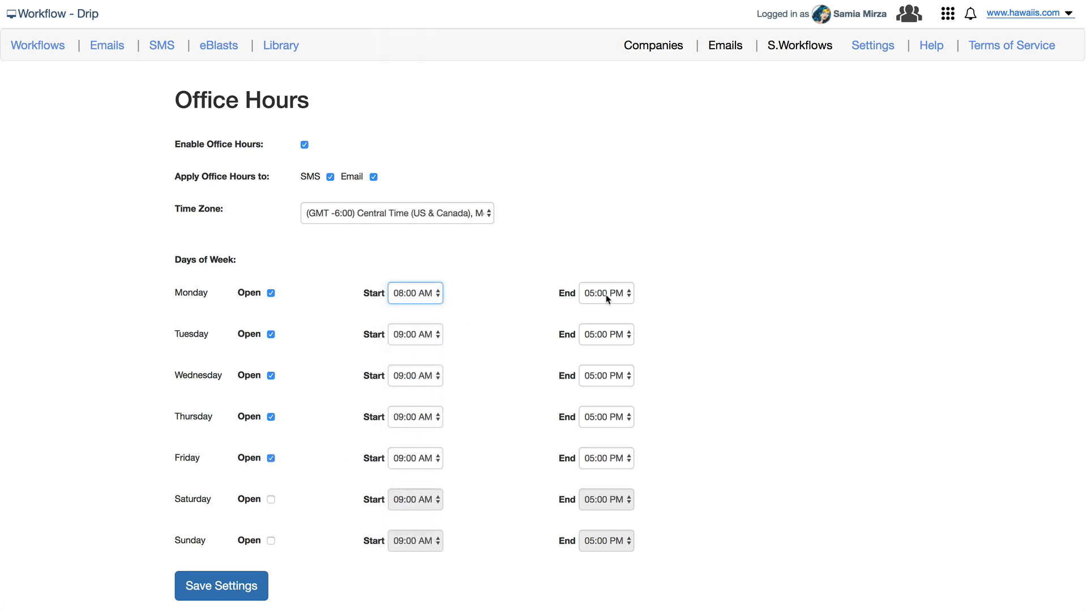
click(418, 341)
click(410, 408)
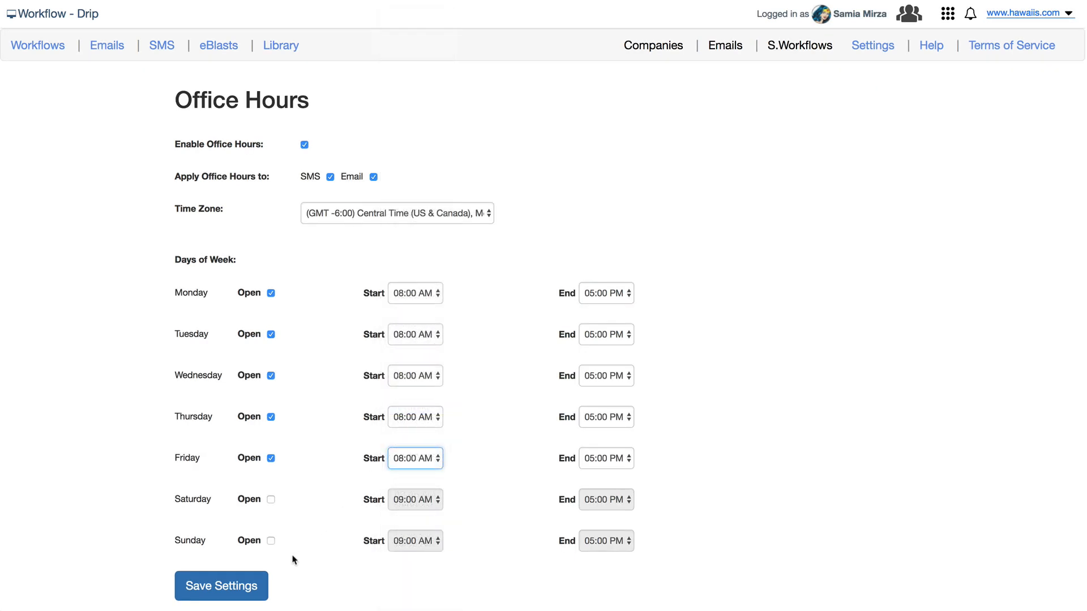
click(243, 585)
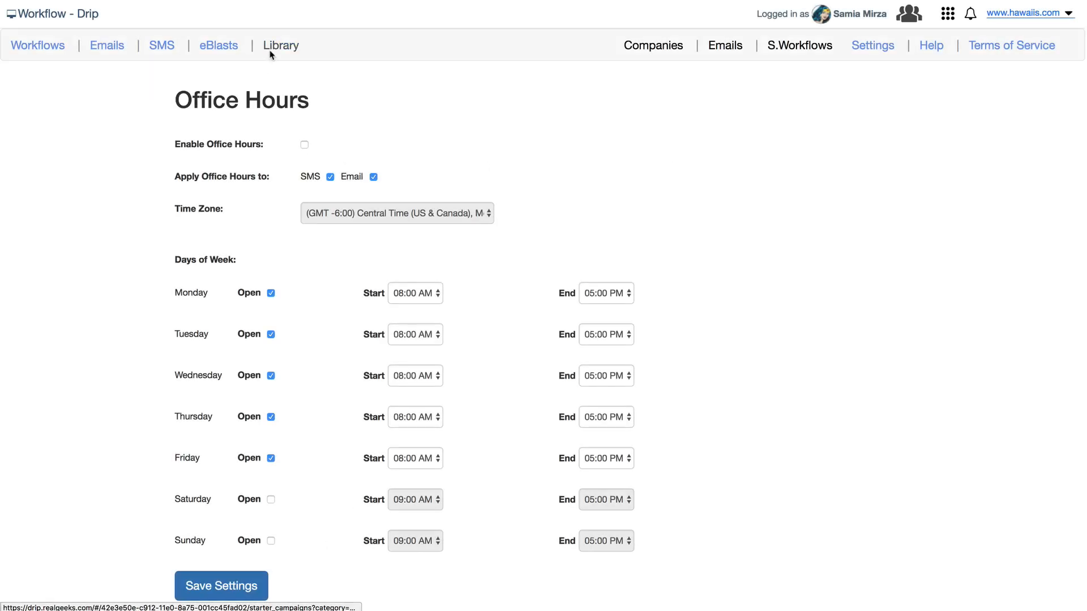
Back in the Library, preview the Seller Lead Drip Campaigns template's 13 email steps.
click(289, 51)
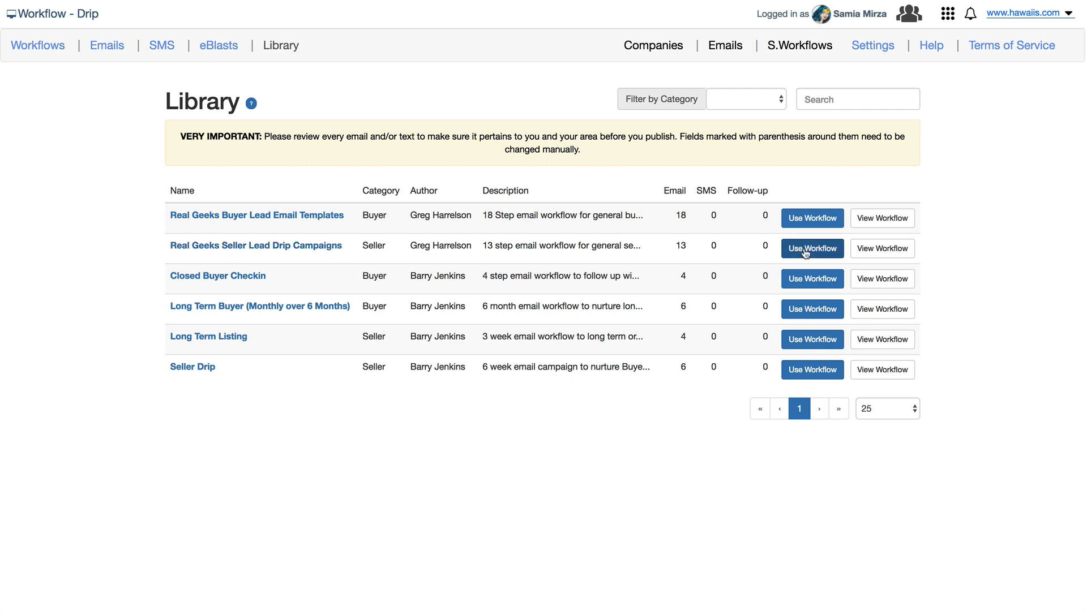
click(882, 253)
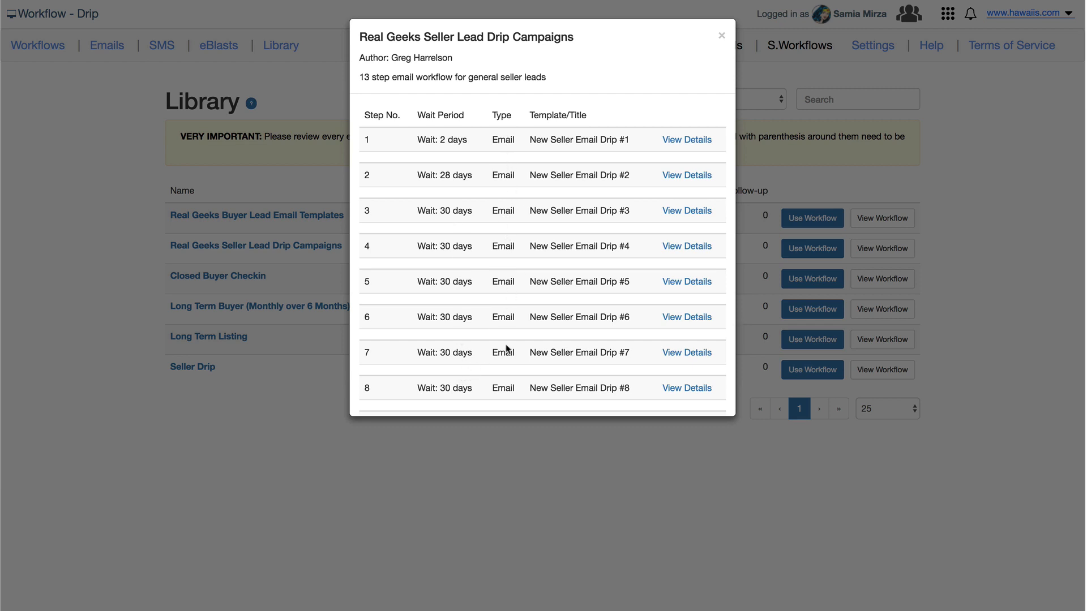
Read the email content of seller drip steps 1, 2 and 3, then close the preview.
scroll(507, 335, down, 5)
scroll(508, 340, up, 5)
click(688, 140)
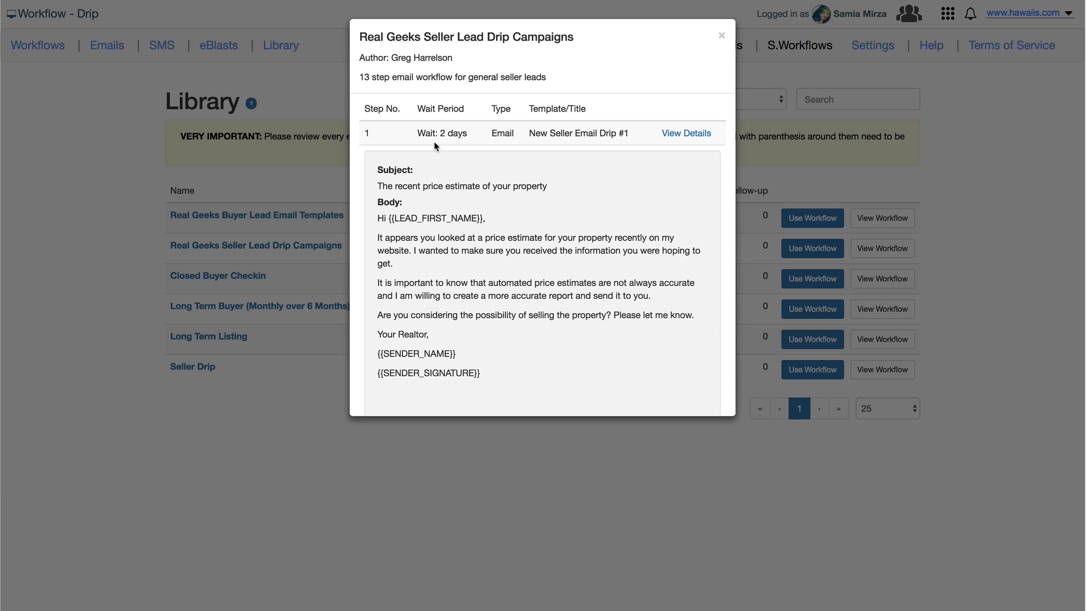
scroll(593, 222, down, 3)
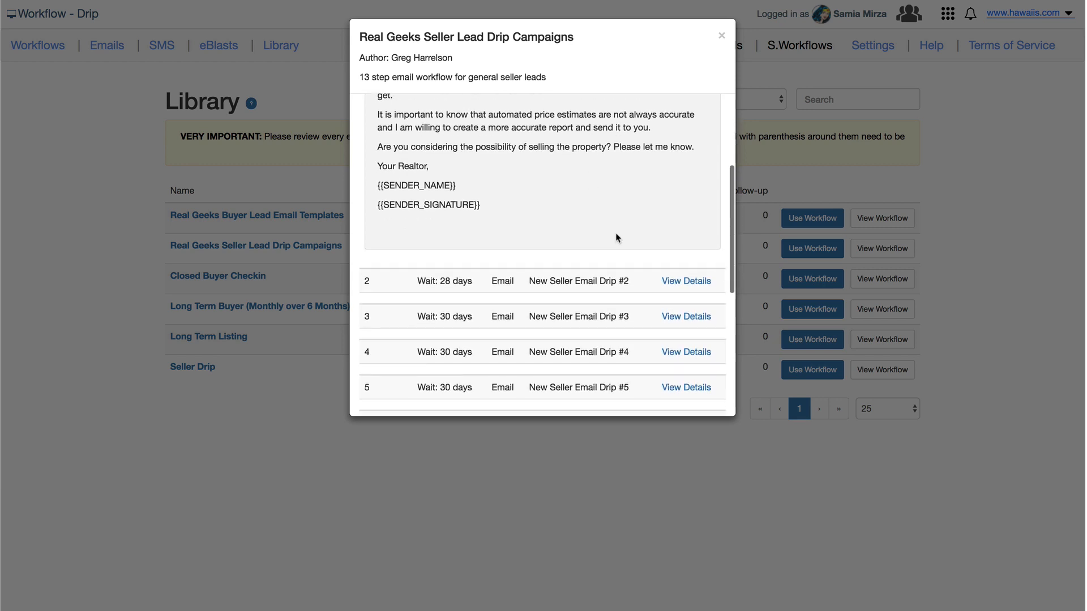
click(682, 287)
scroll(682, 289, down, 6)
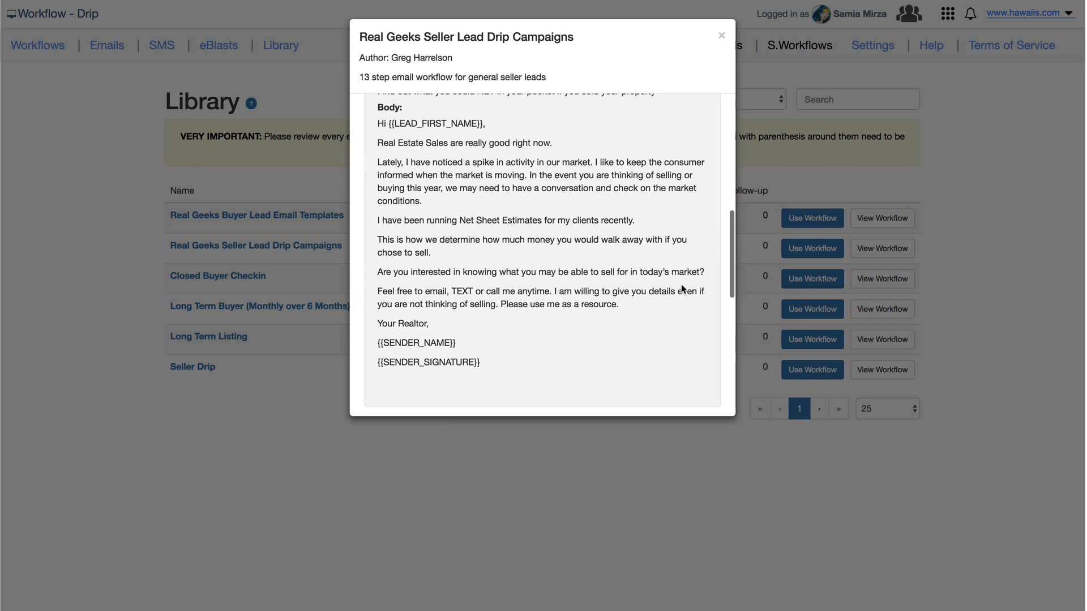
click(687, 280)
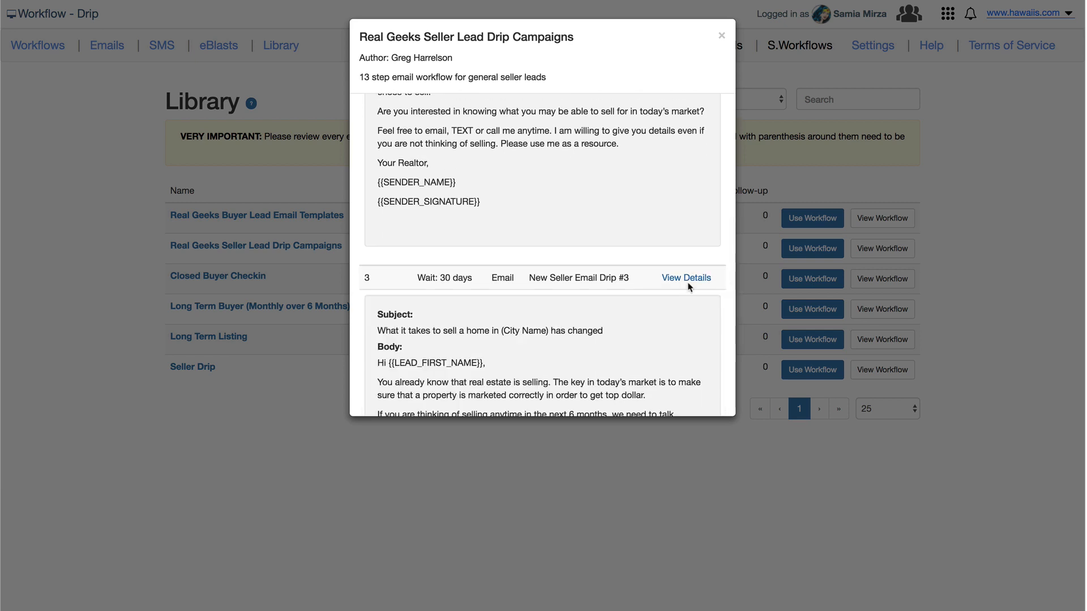
scroll(689, 287, down, 4)
scroll(689, 287, down, 1)
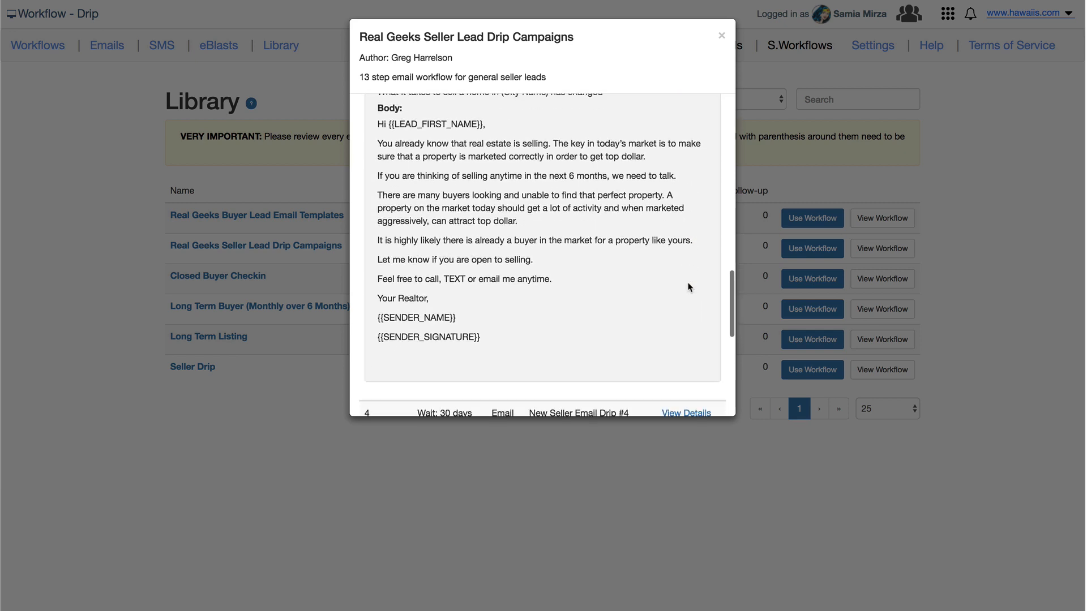
click(721, 35)
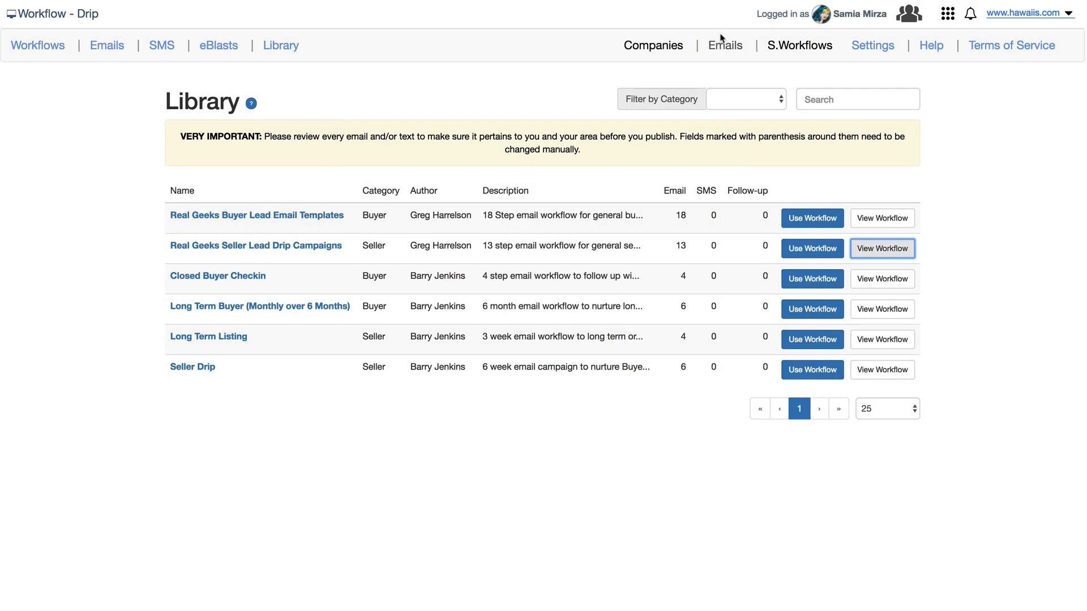
Start a draft copy from the Real Geeks Seller Lead Drip Campaigns template.
click(804, 251)
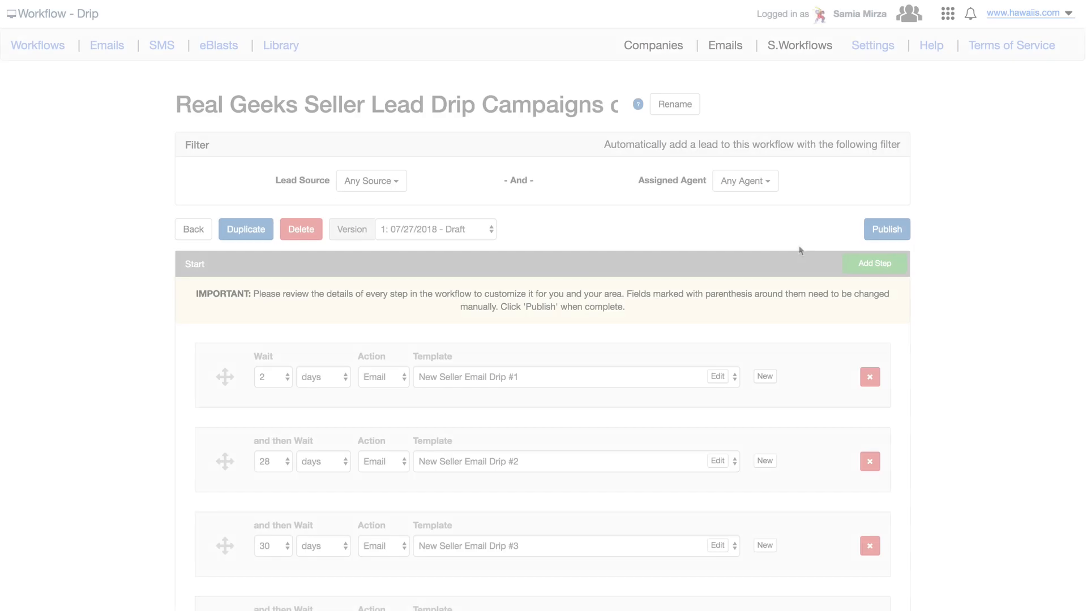
Retitle the draft 'Hawaiis.com Seller Lead Drip Campaigns', replacing 'Real Geeks' and dropping ' copy'.
click(683, 108)
drag(305, 109, 94, 109)
text(H)
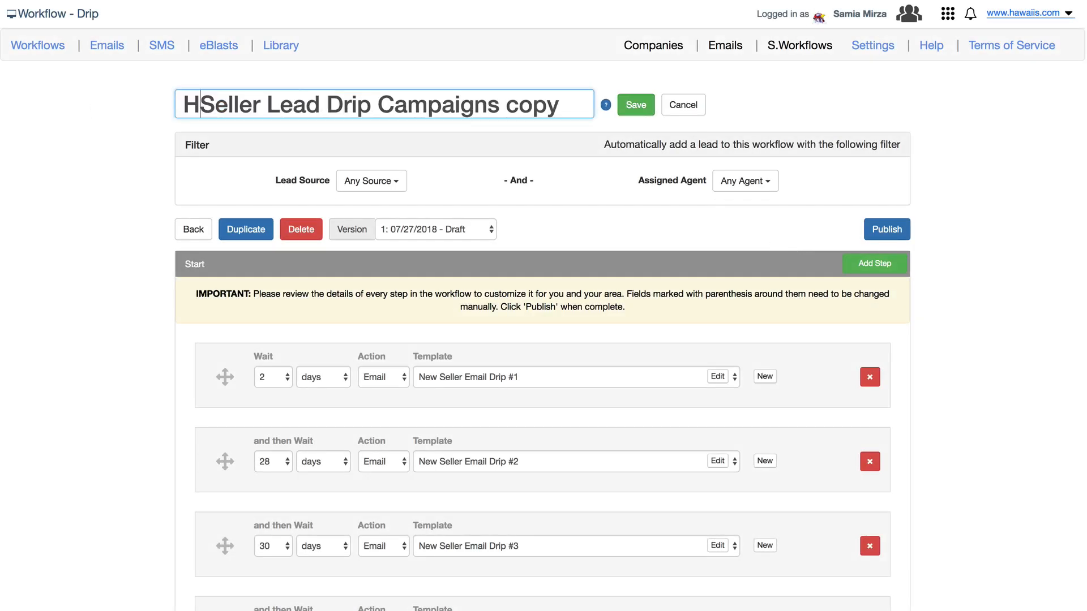
text(awaiis.com)
key(Right)
key(super+Right)
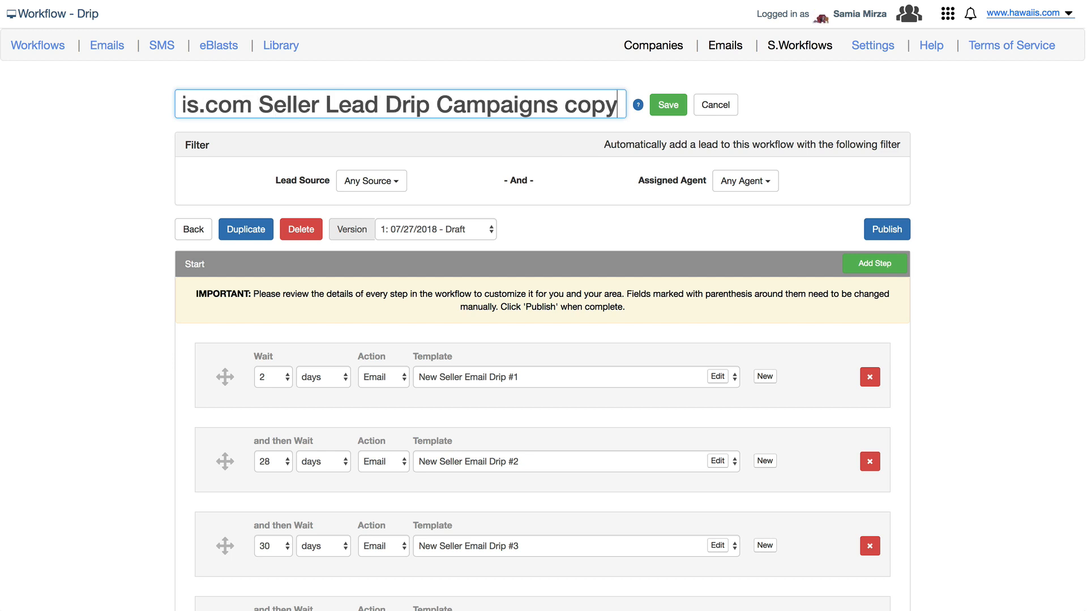
key(BackSpace)
key(BackSpace)
key(BackSpace)
key(BackSpace)
key(BackSpace)
click(673, 104)
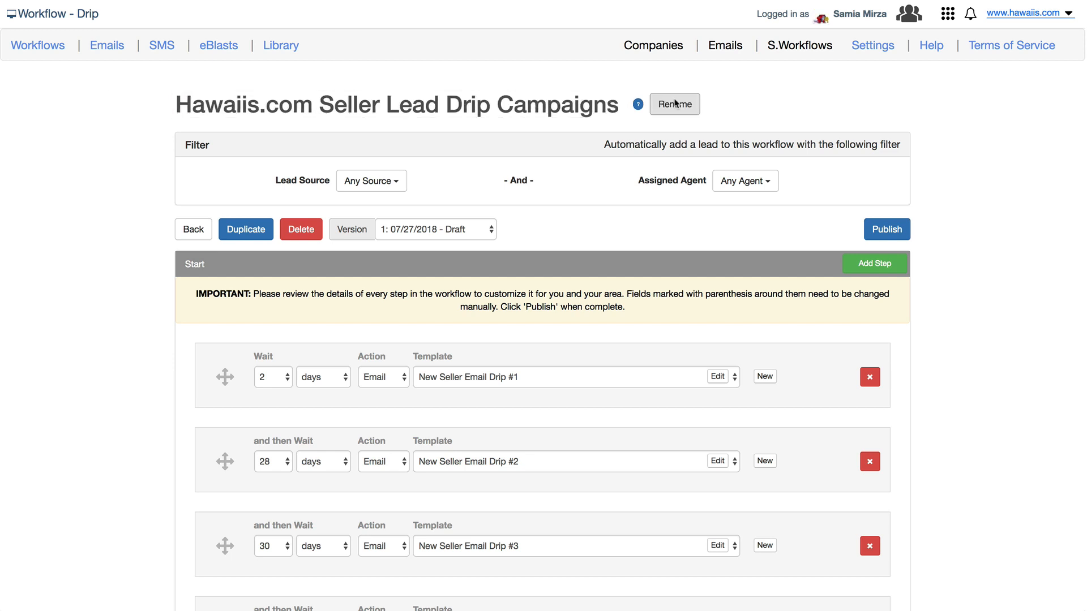
click(396, 188)
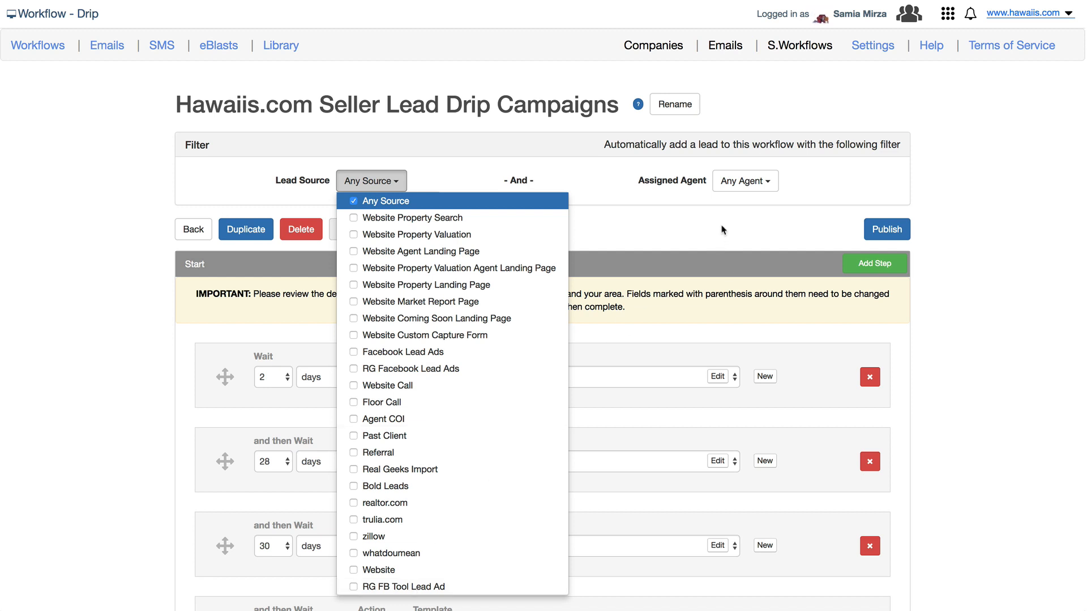
Keep Any Agent and limit lead sources to Website Property Valuation plus its Agent Landing Page.
click(758, 181)
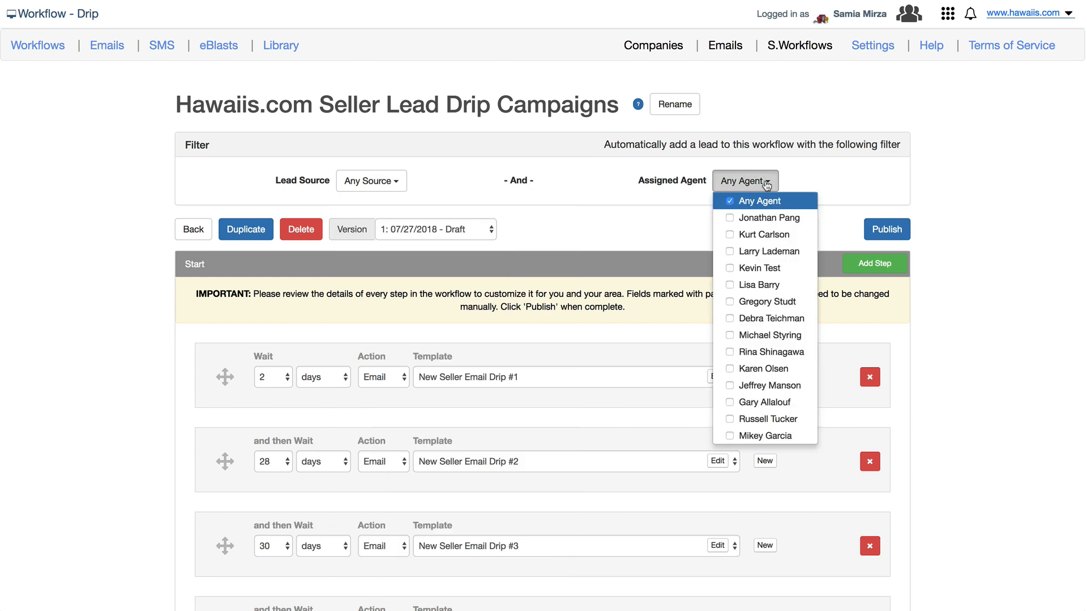
click(765, 184)
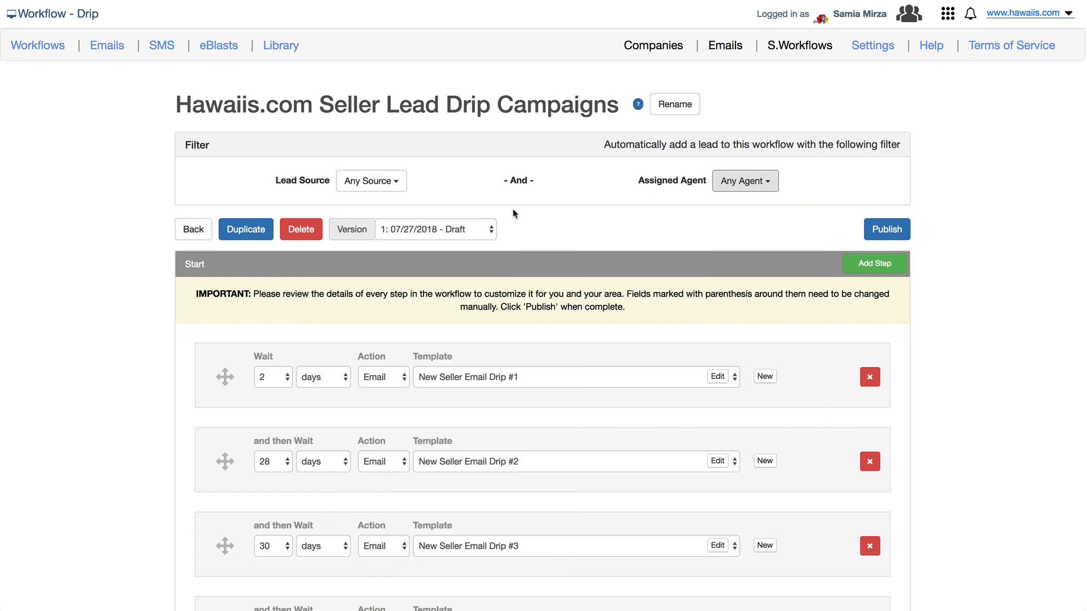
click(397, 186)
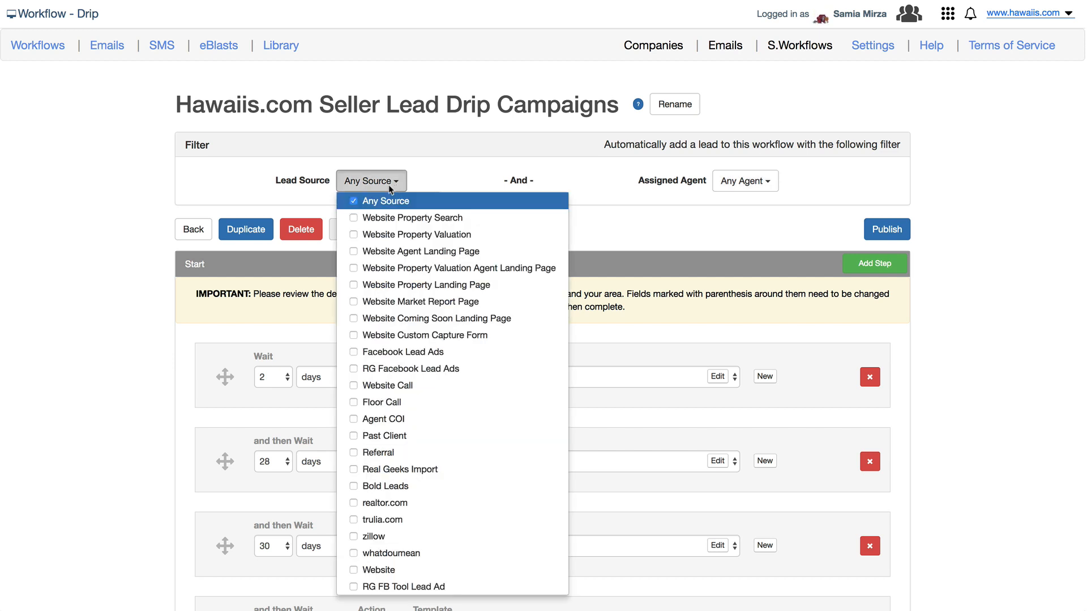
click(352, 203)
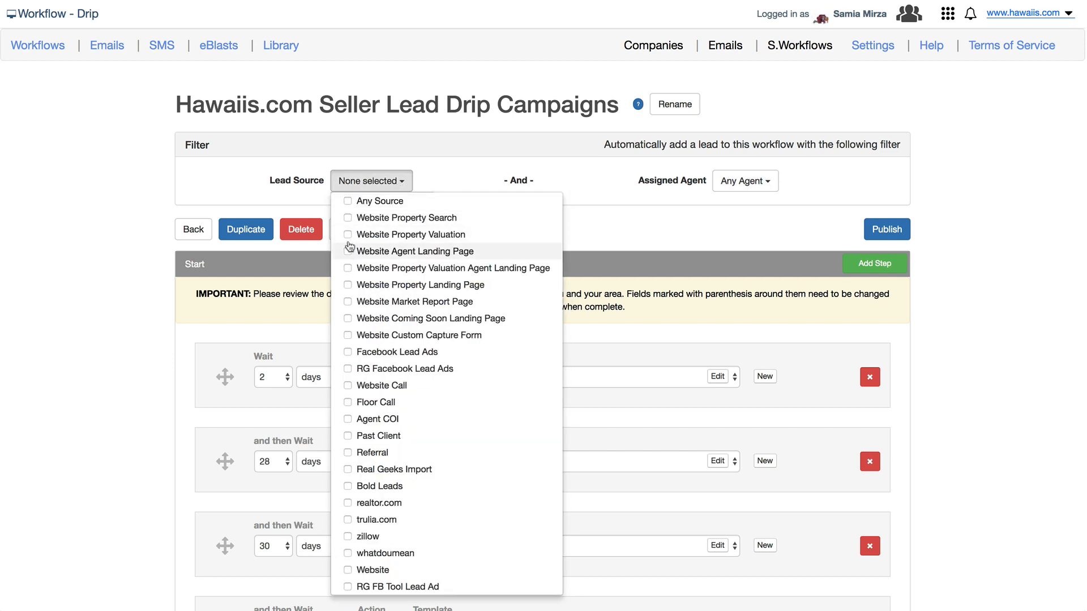
click(347, 235)
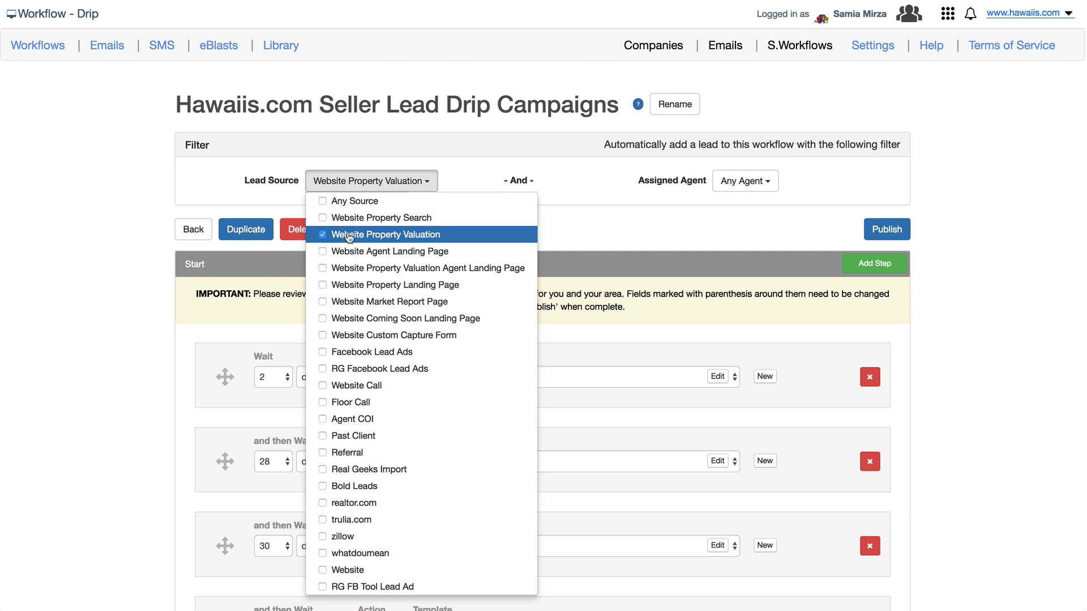
click(322, 268)
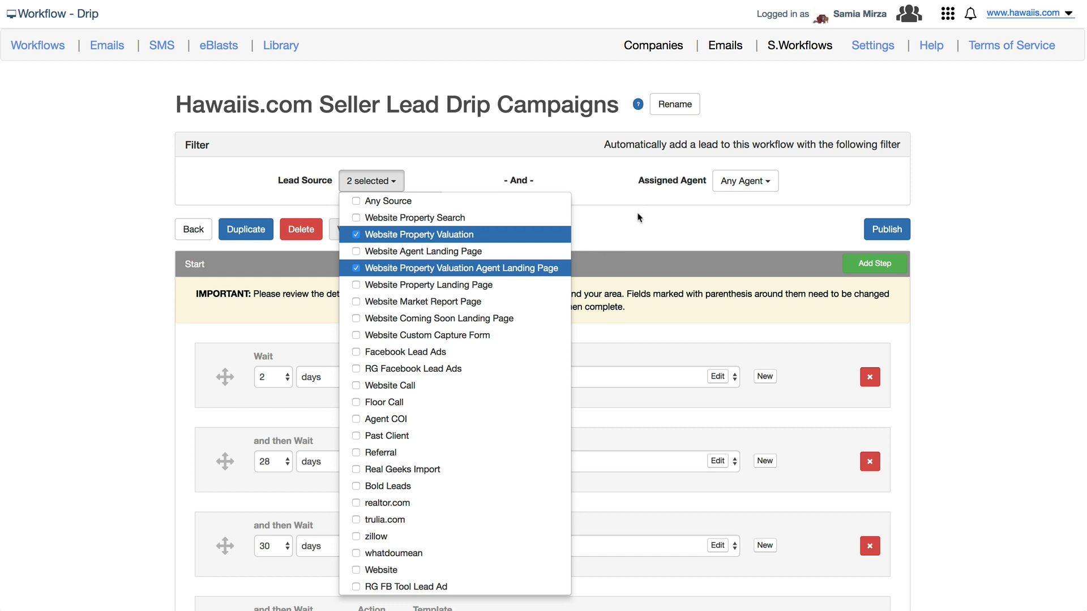
key(Tab)
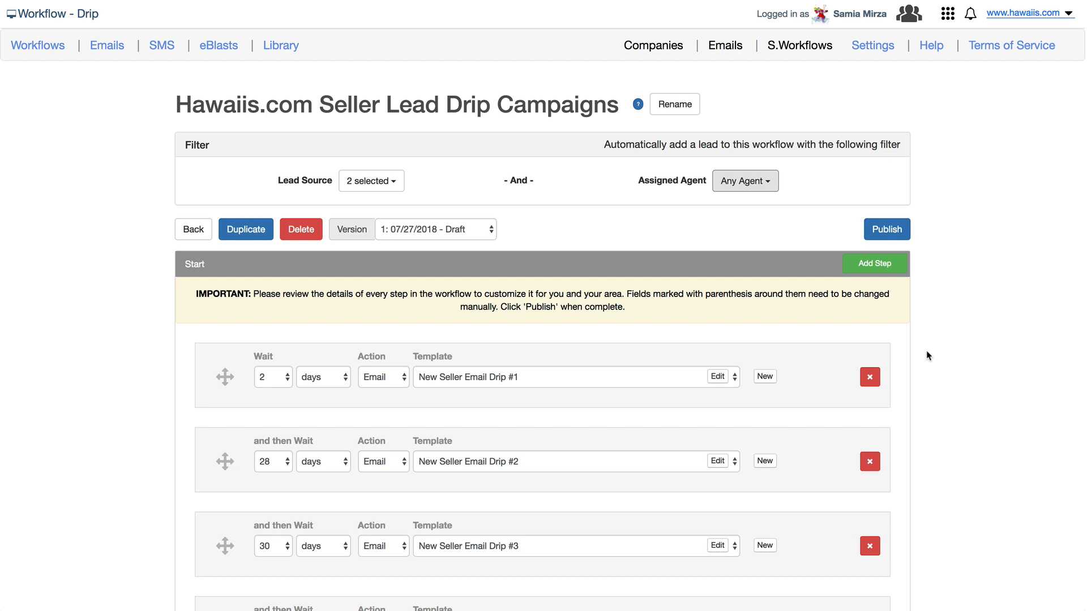
click(717, 377)
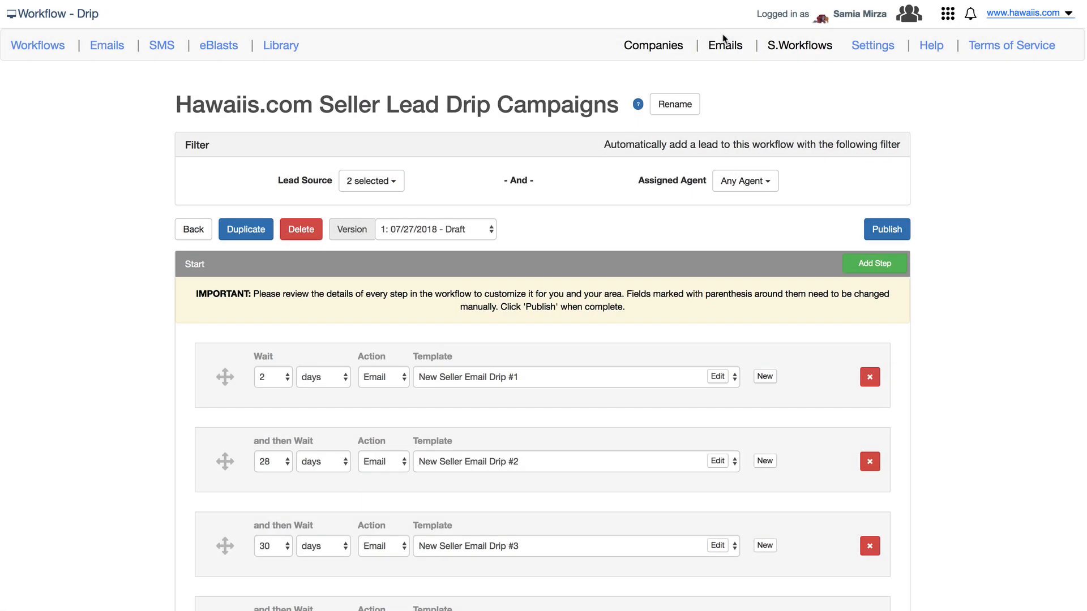
click(721, 36)
click(285, 334)
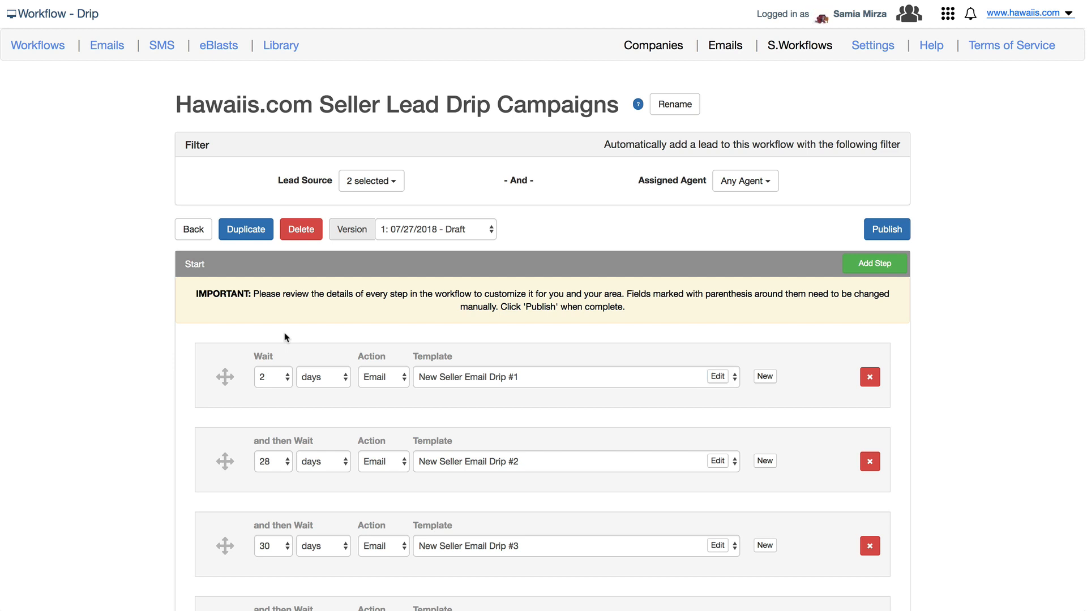
click(281, 382)
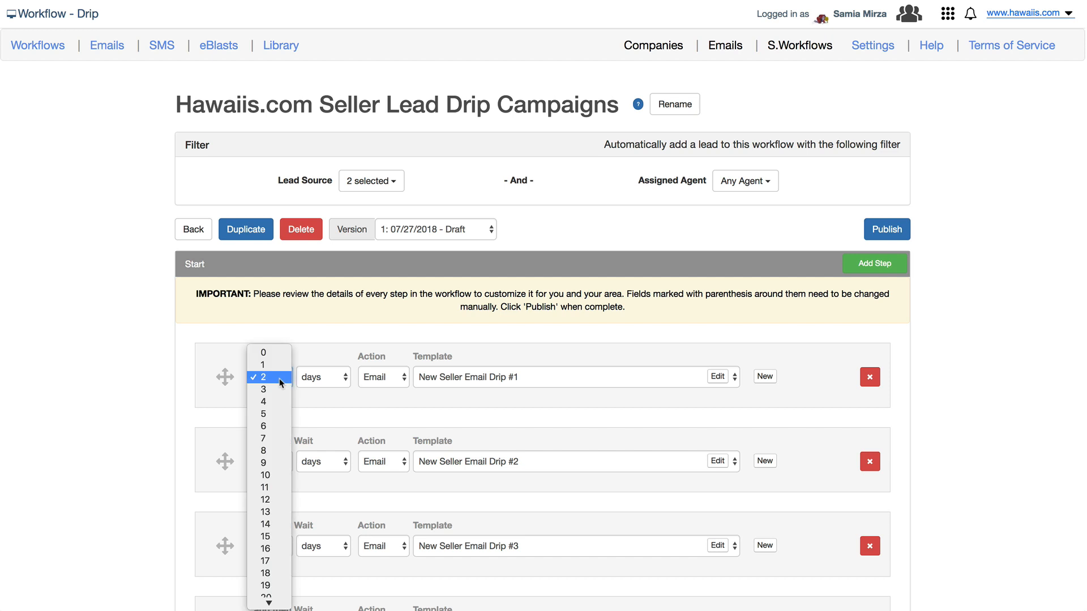
click(334, 379)
click(339, 378)
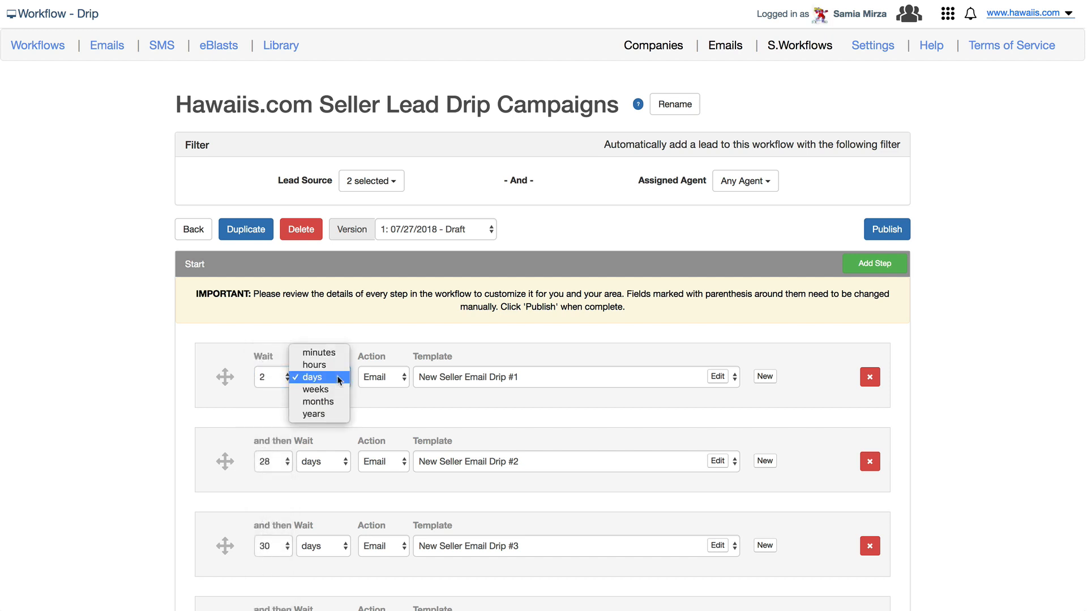
click(339, 378)
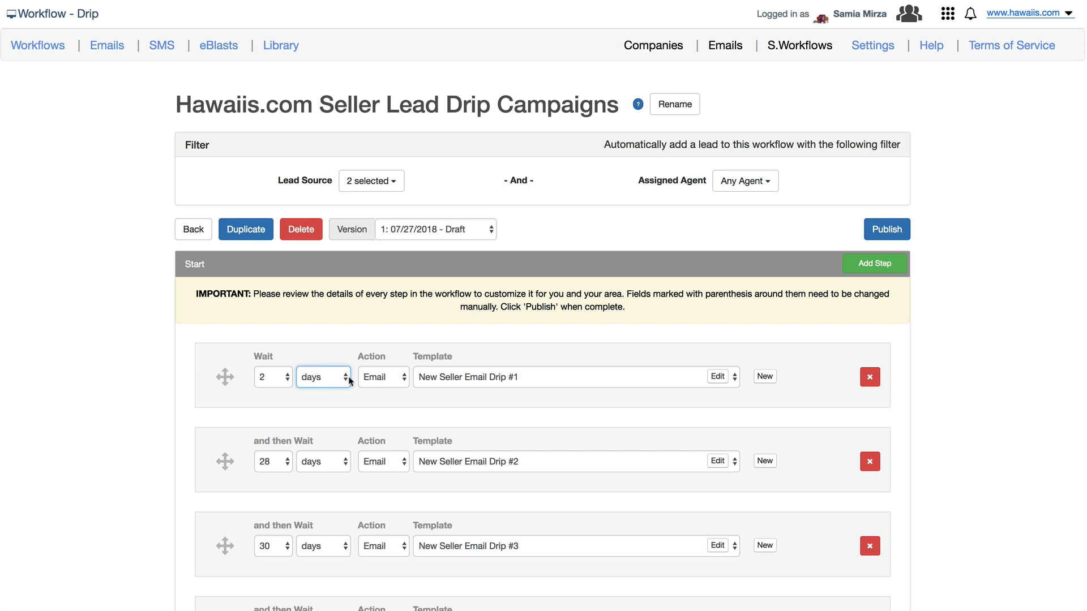
click(404, 380)
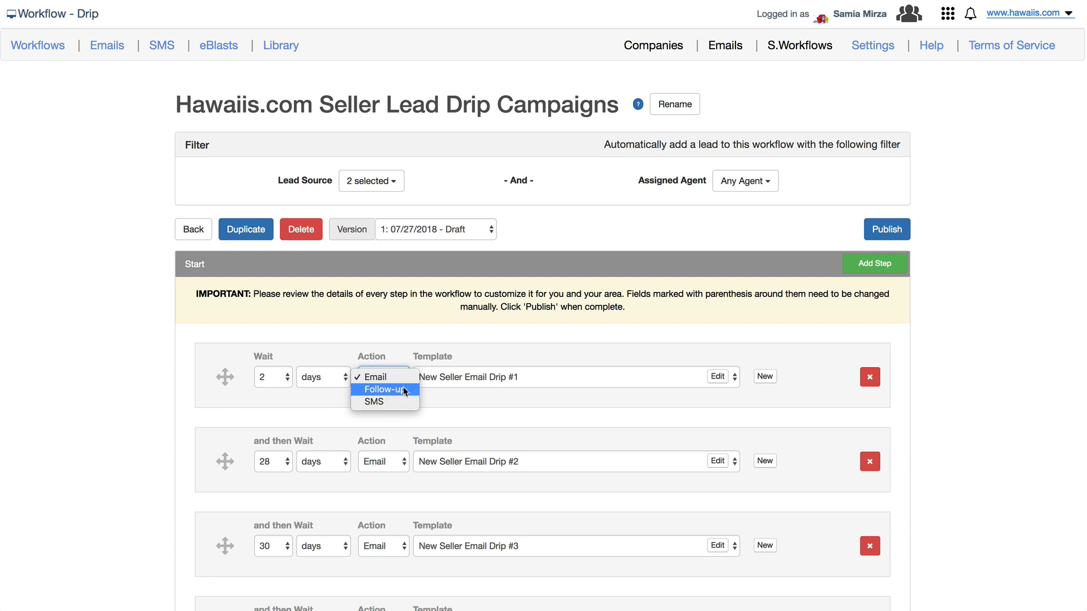
click(404, 383)
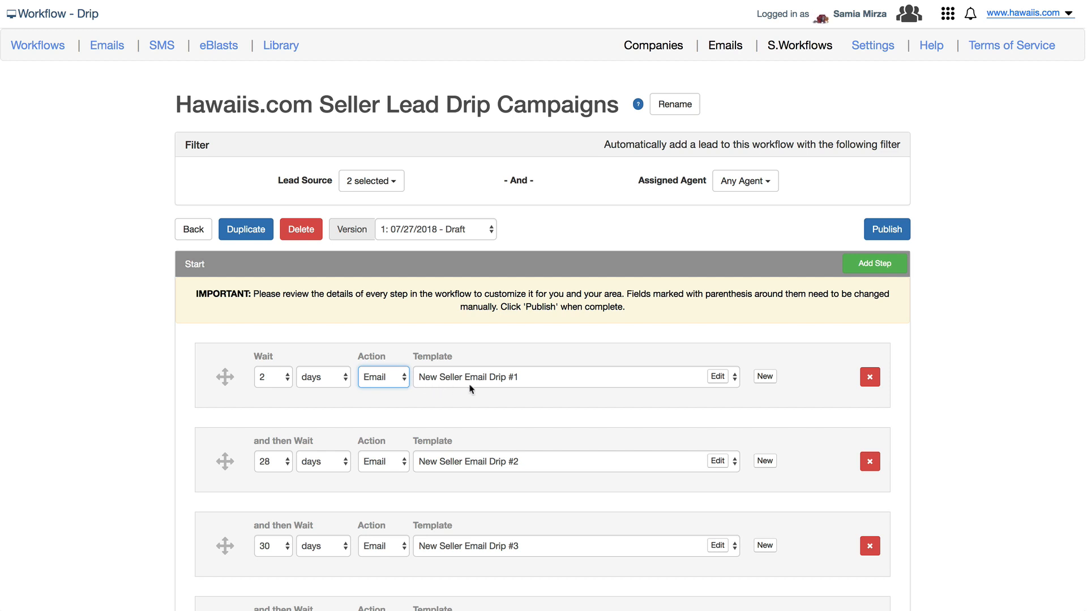
click(606, 378)
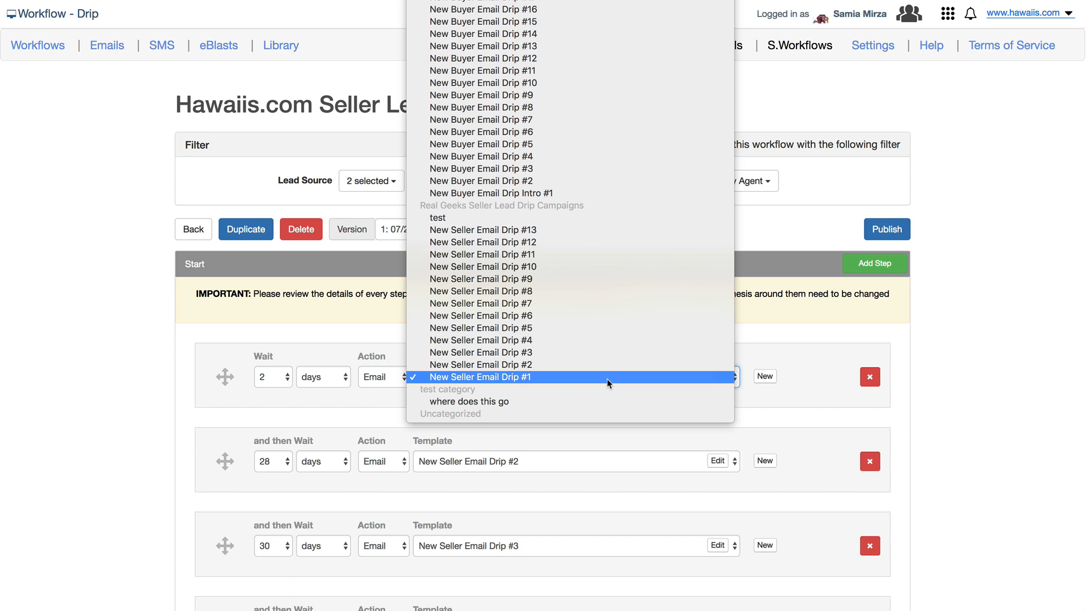
click(759, 356)
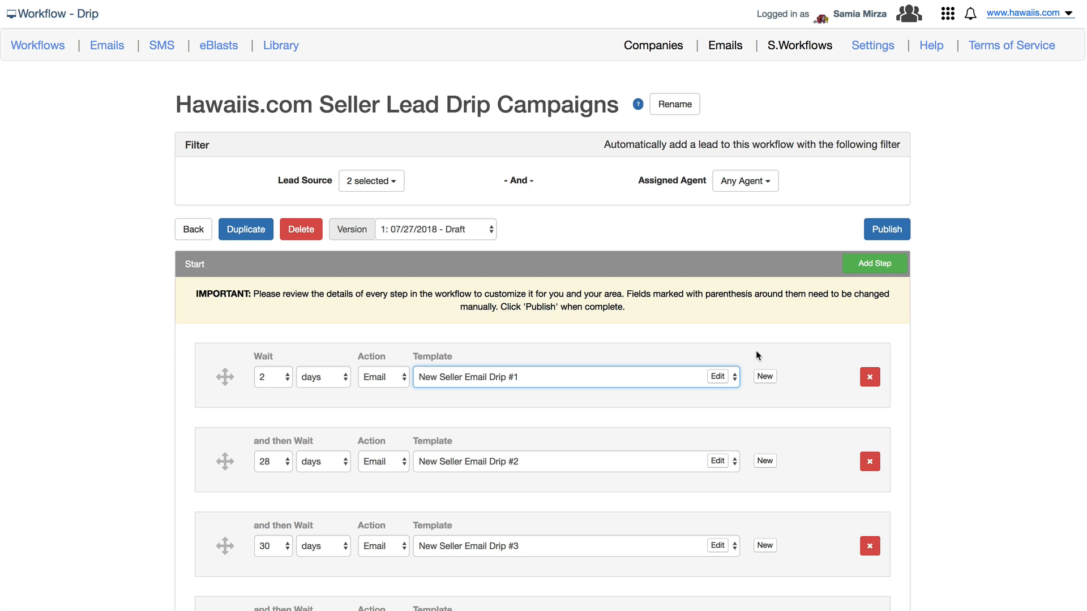
click(717, 377)
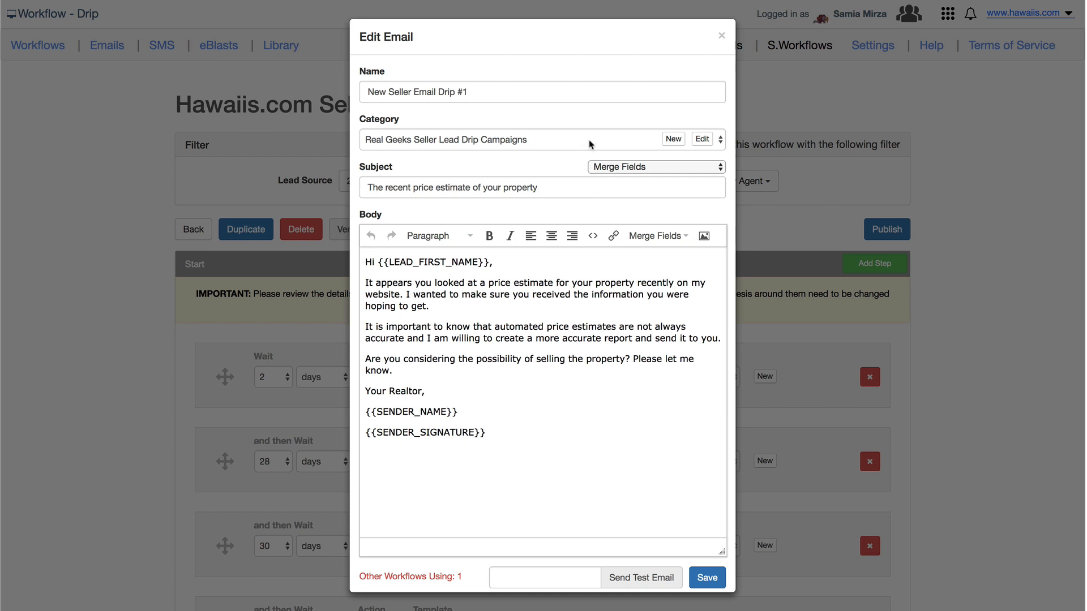
click(703, 139)
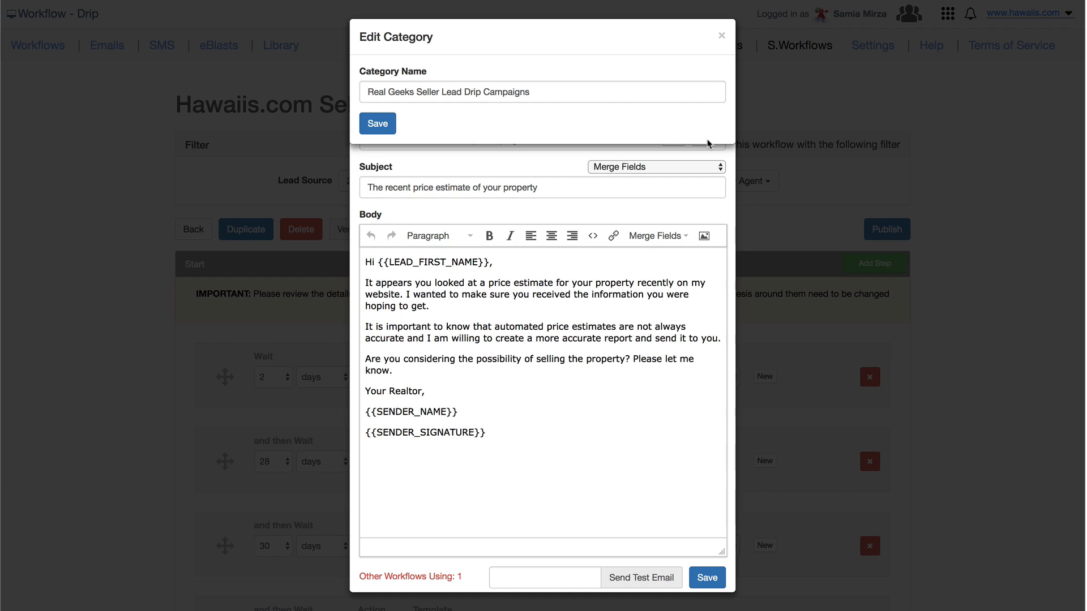
click(720, 36)
click(673, 139)
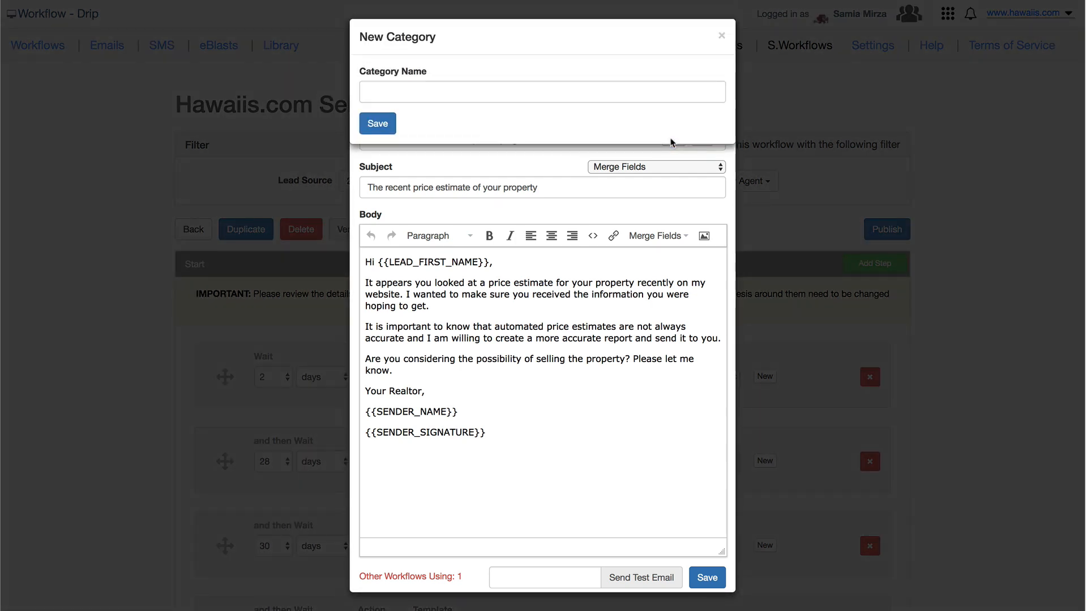
click(720, 38)
click(641, 140)
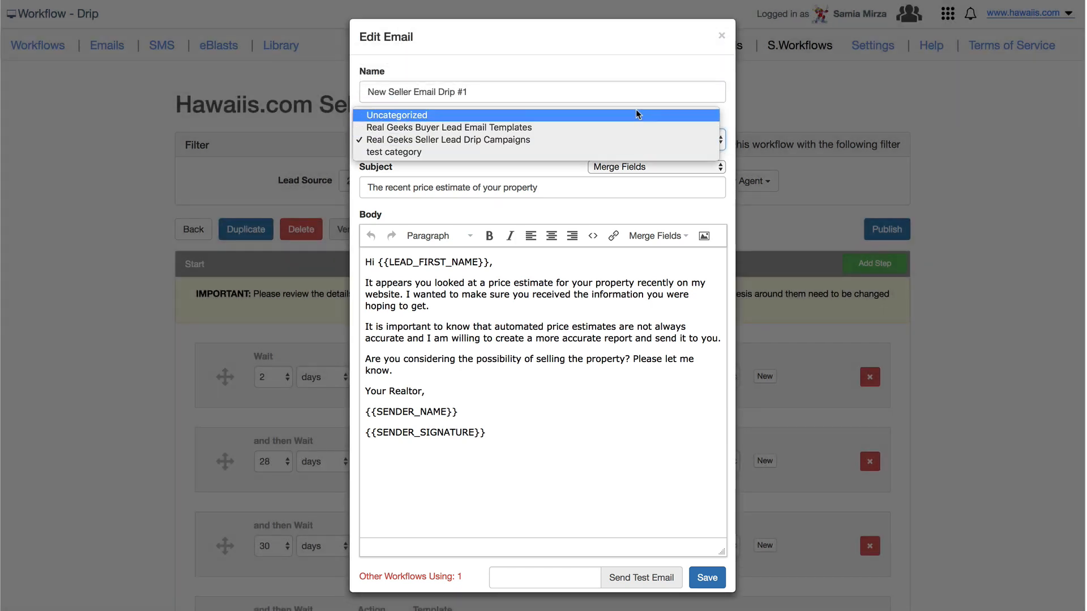
click(643, 70)
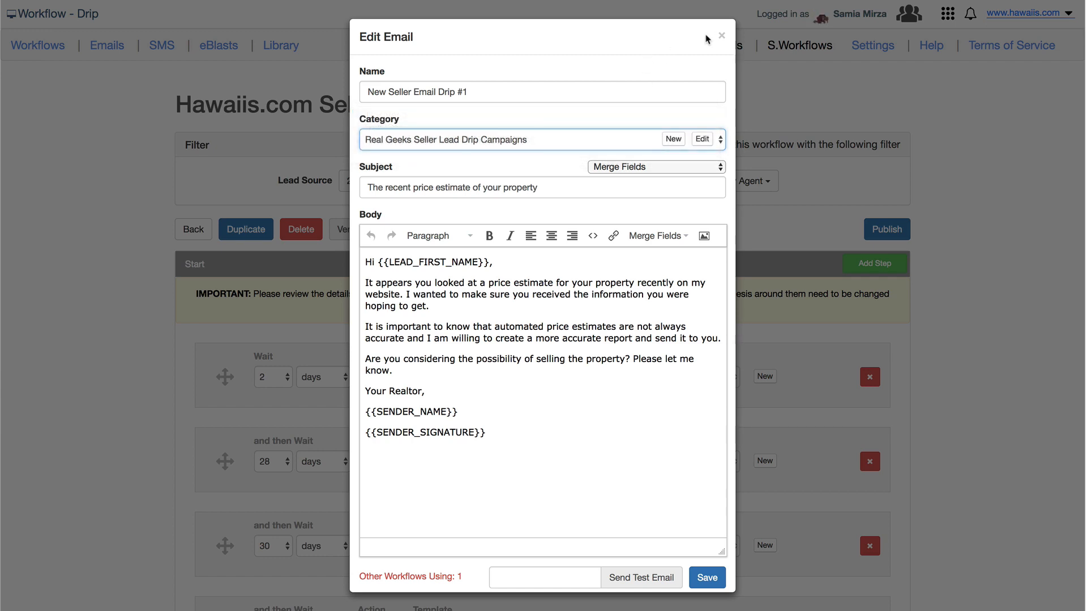
click(721, 36)
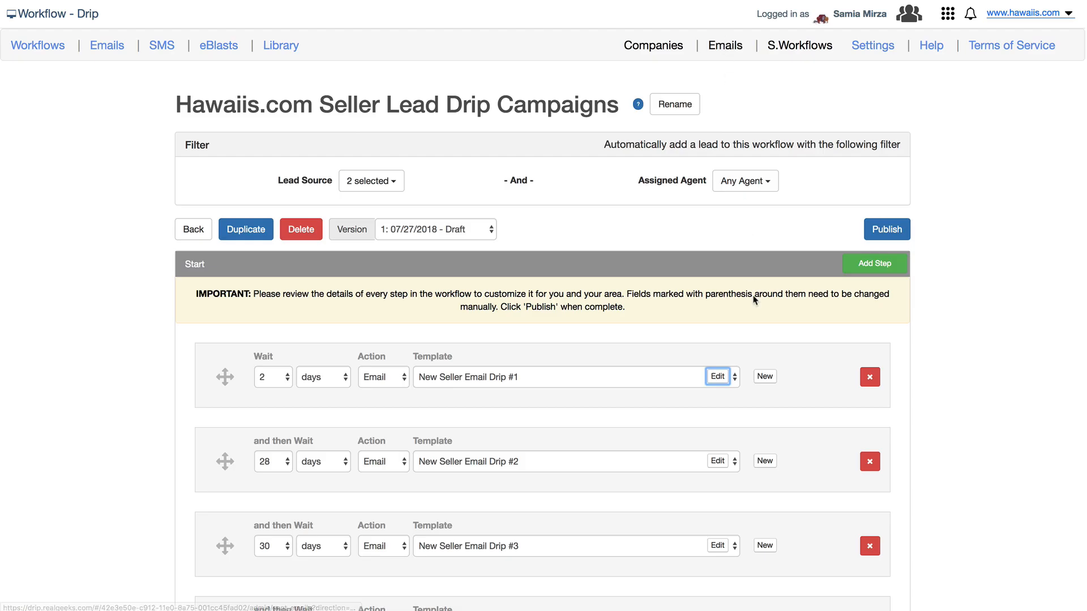
click(765, 377)
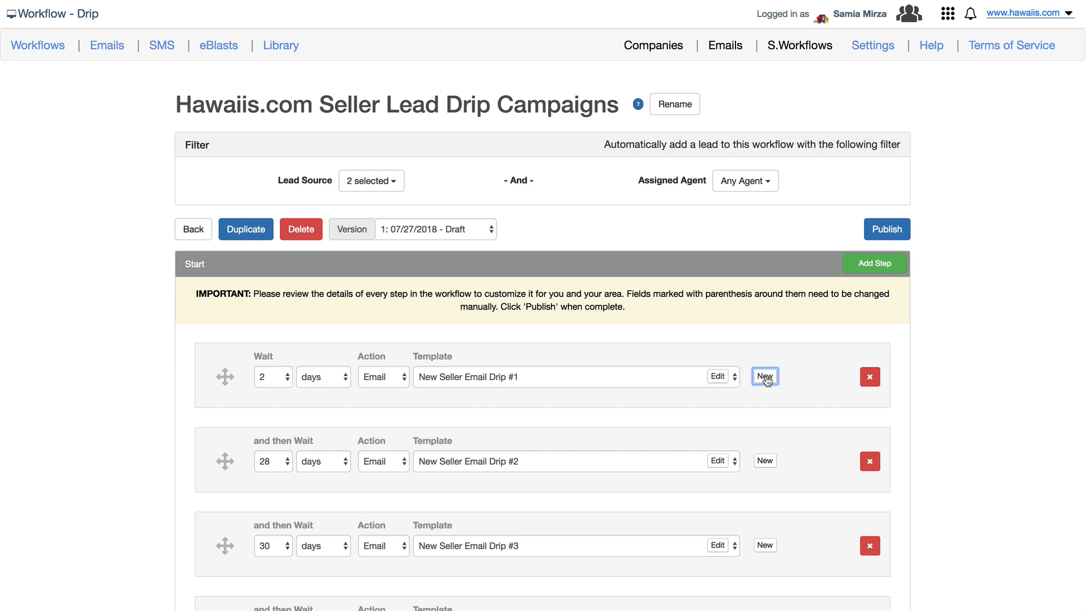
click(765, 378)
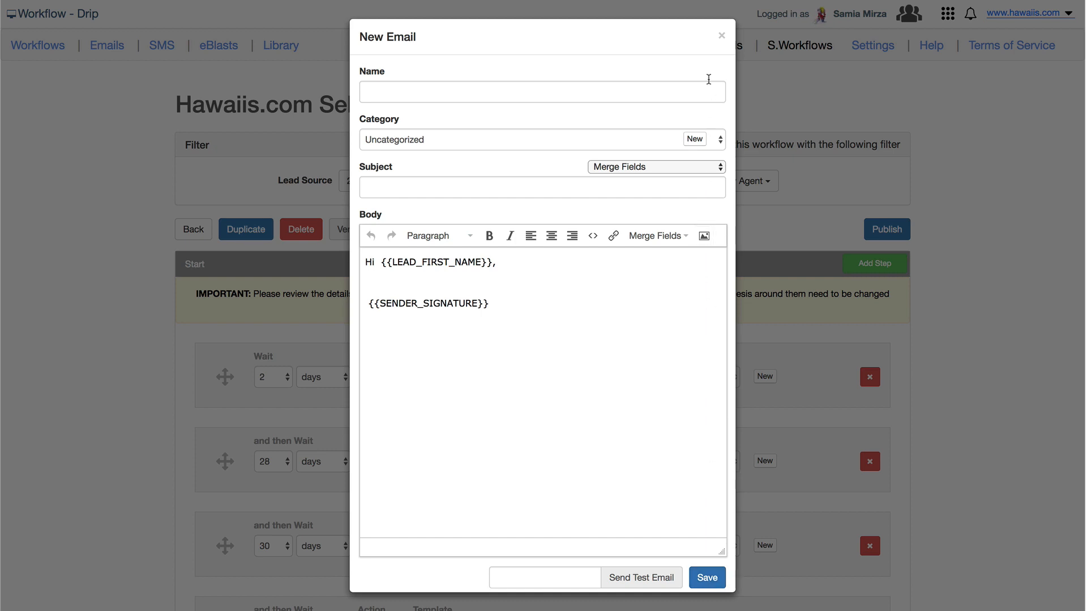
click(721, 35)
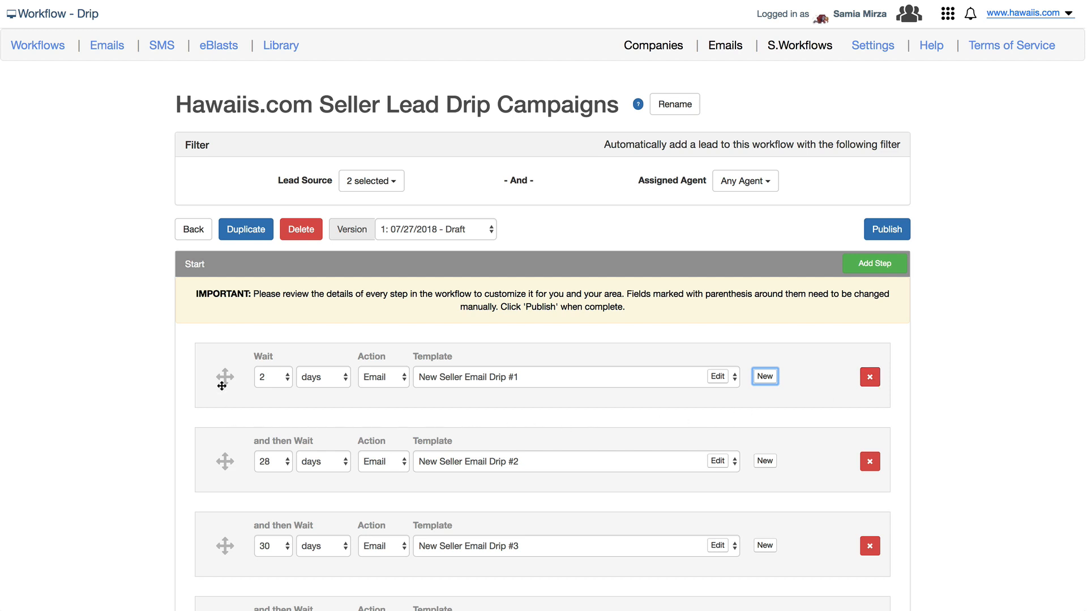
drag(222, 385, 221, 303)
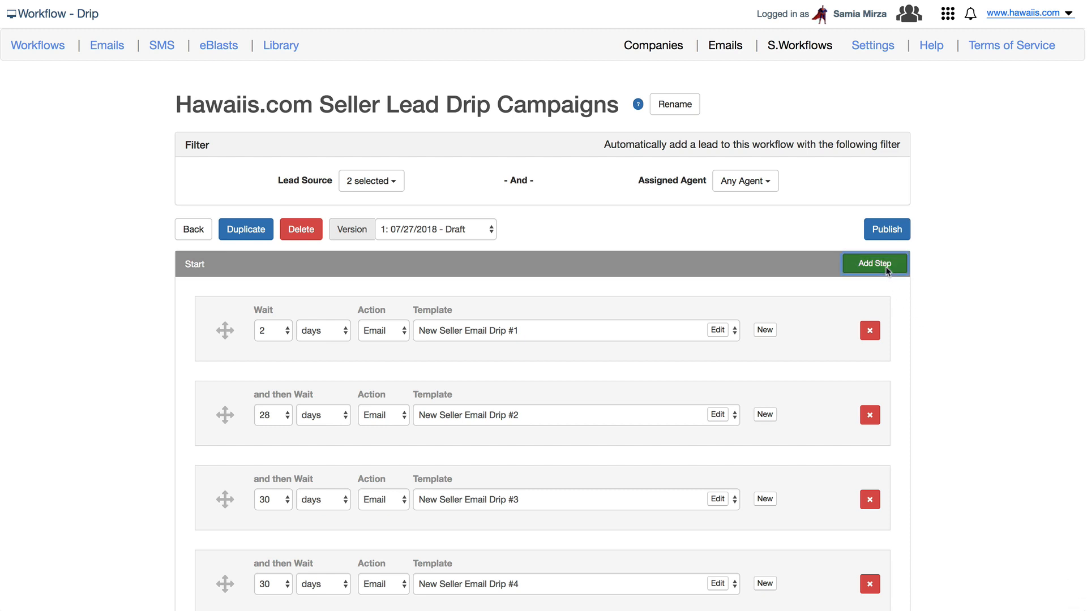
Set the new final step to wait 0 days and send an SMS.
scroll(887, 272, down, 10)
scroll(887, 272, down, 7)
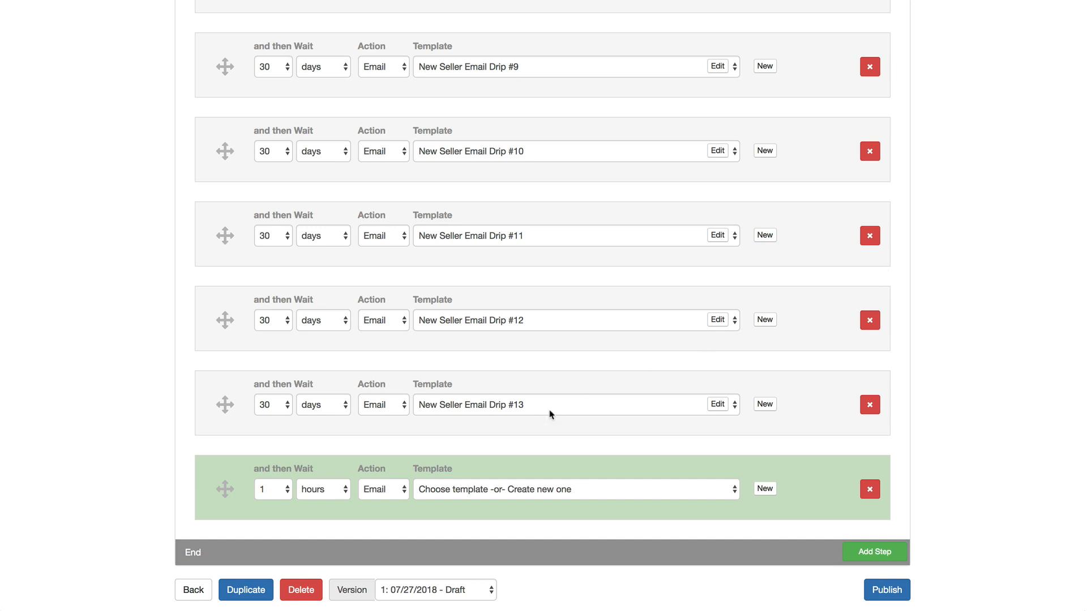
click(274, 490)
click(275, 480)
click(318, 490)
click(319, 502)
click(400, 494)
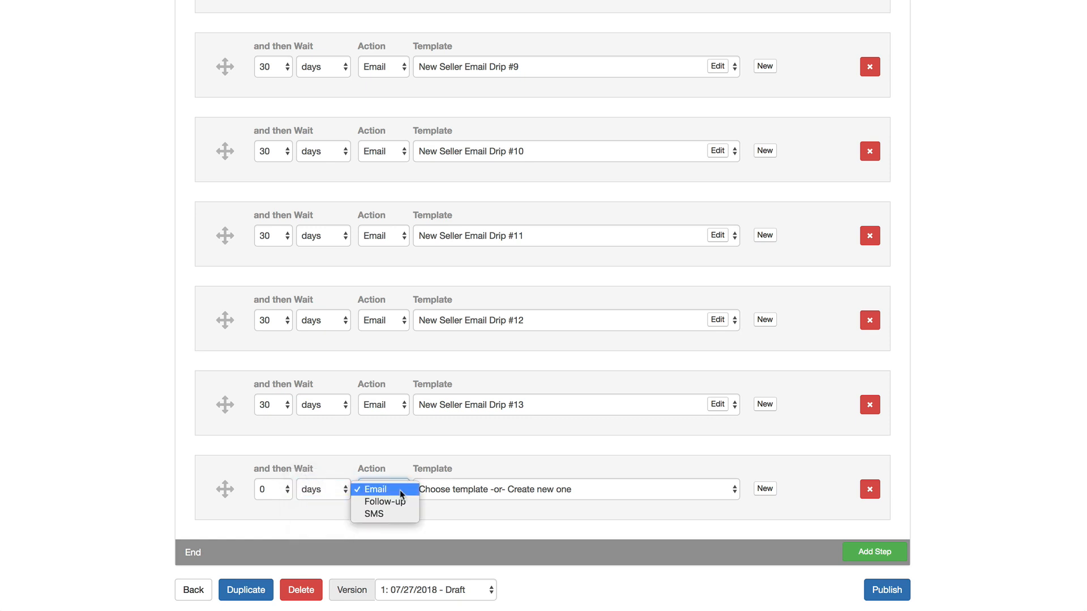
click(393, 515)
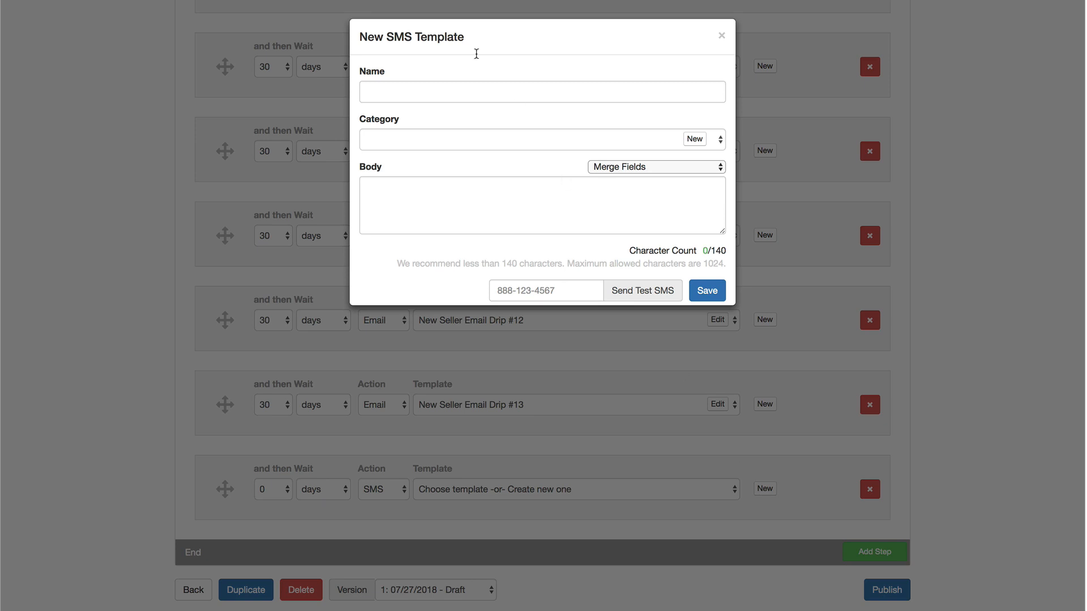
Name the SMS template 'Active on Website - Follow up SMS' and file it under new category 'Follow up SMS message'.
click(435, 87)
text(Activ)
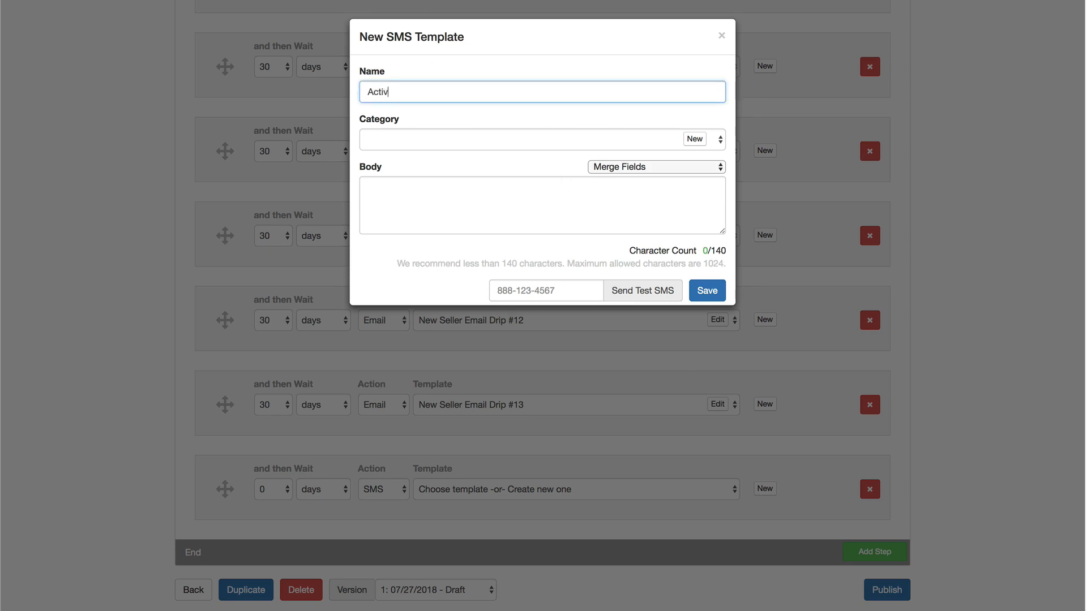
text(e on Website - Follow up SMS)
key(Tab)
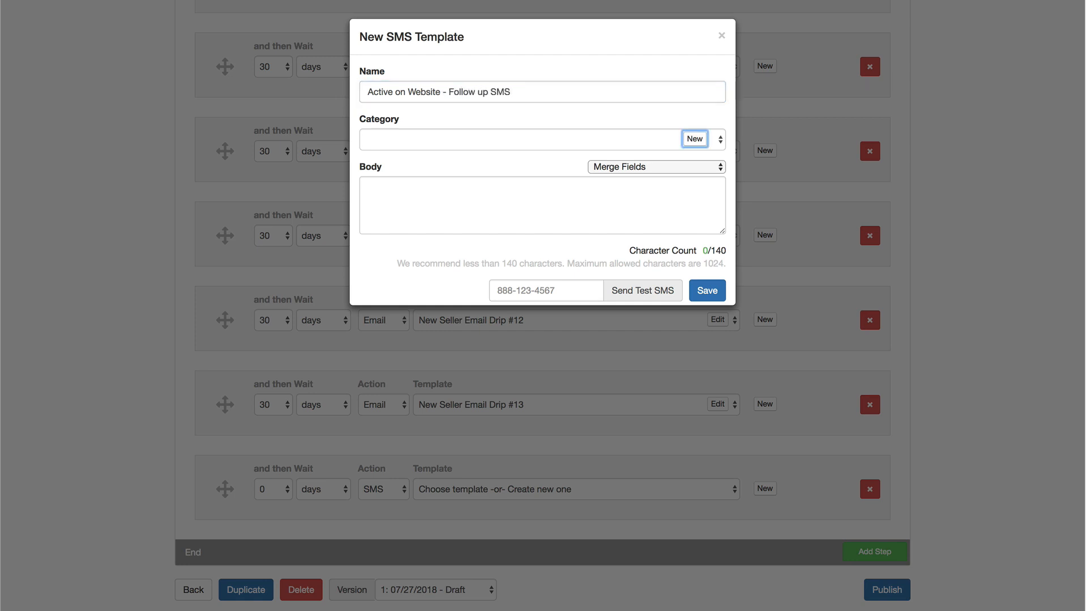
click(702, 139)
text(F)
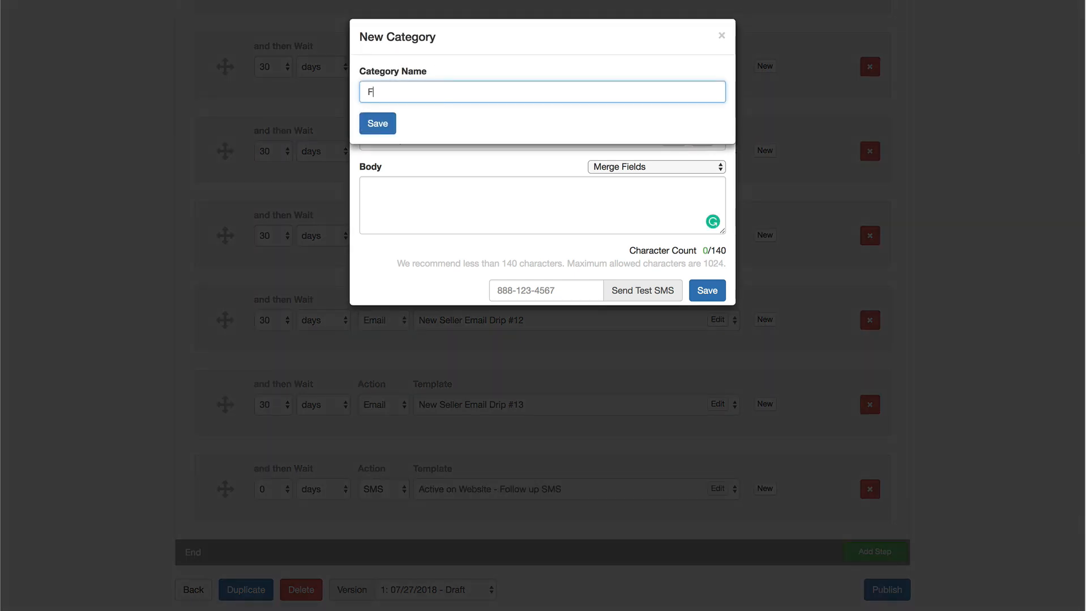
text(ollow up SMS message)
click(380, 124)
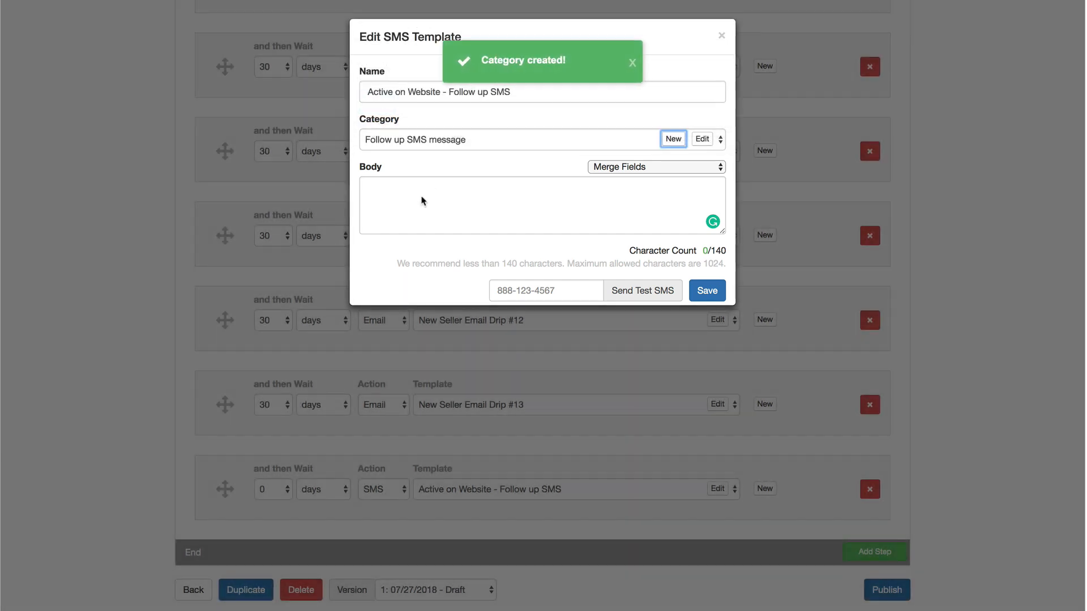
Write the SMS body greeting the lead by first name and signed with the agent's name merge field.
click(421, 201)
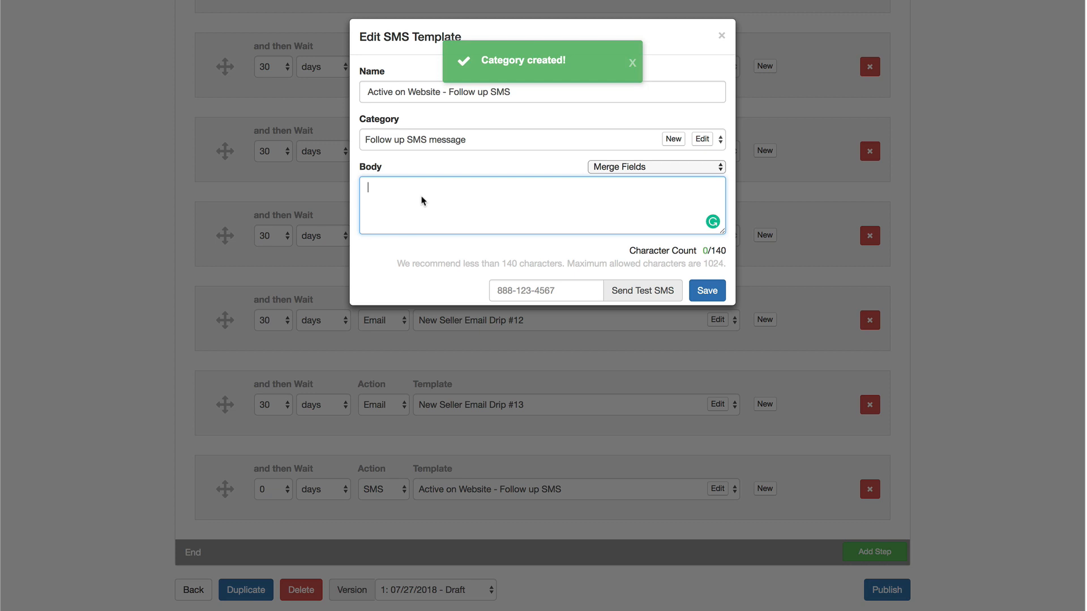
text(Hi)
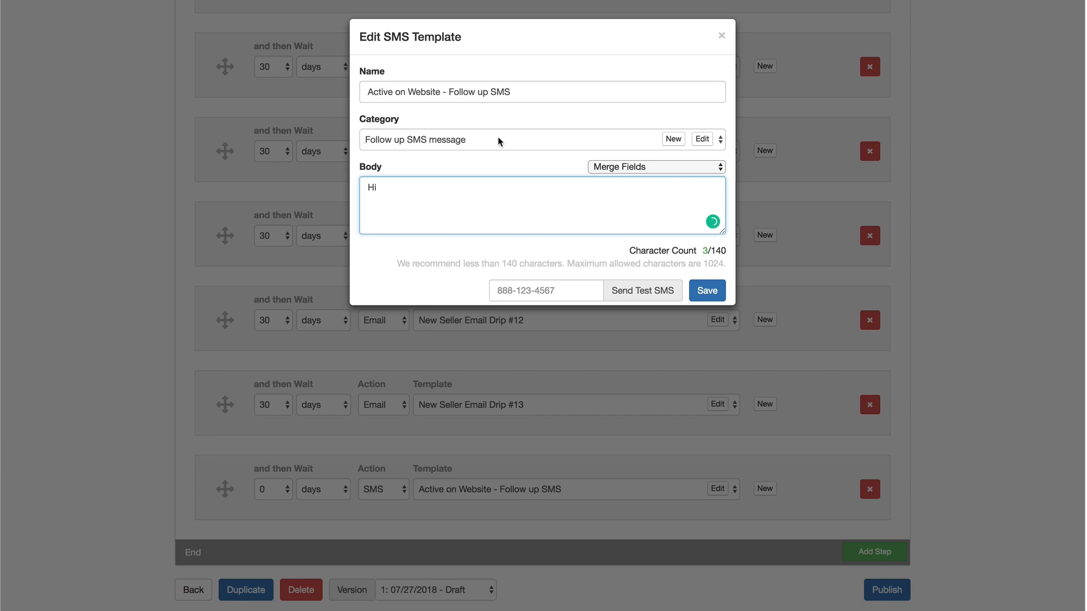
click(623, 168)
click(622, 178)
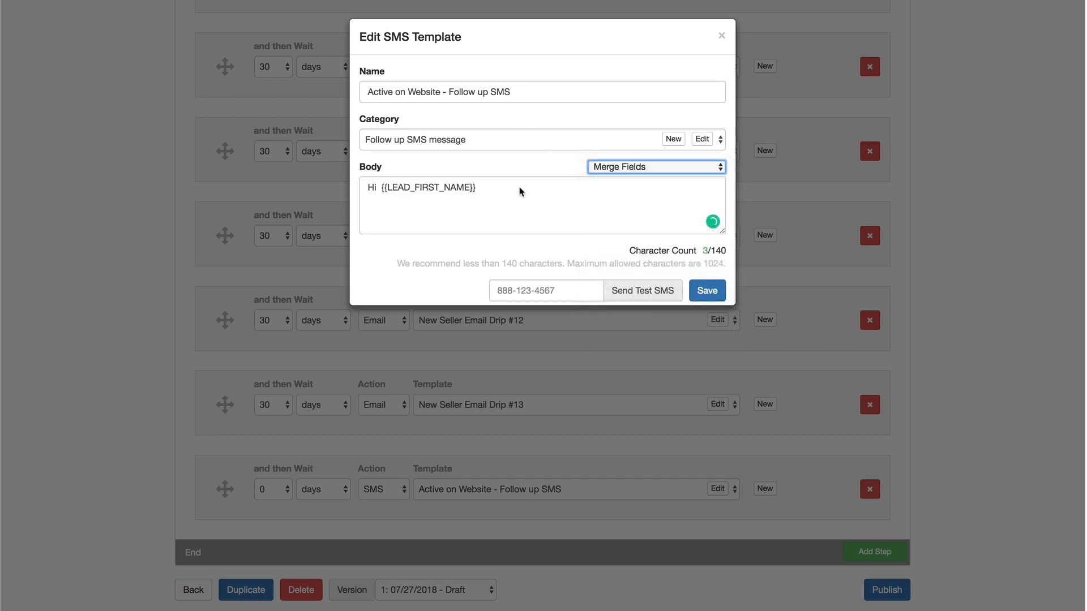
text(, ready to start )
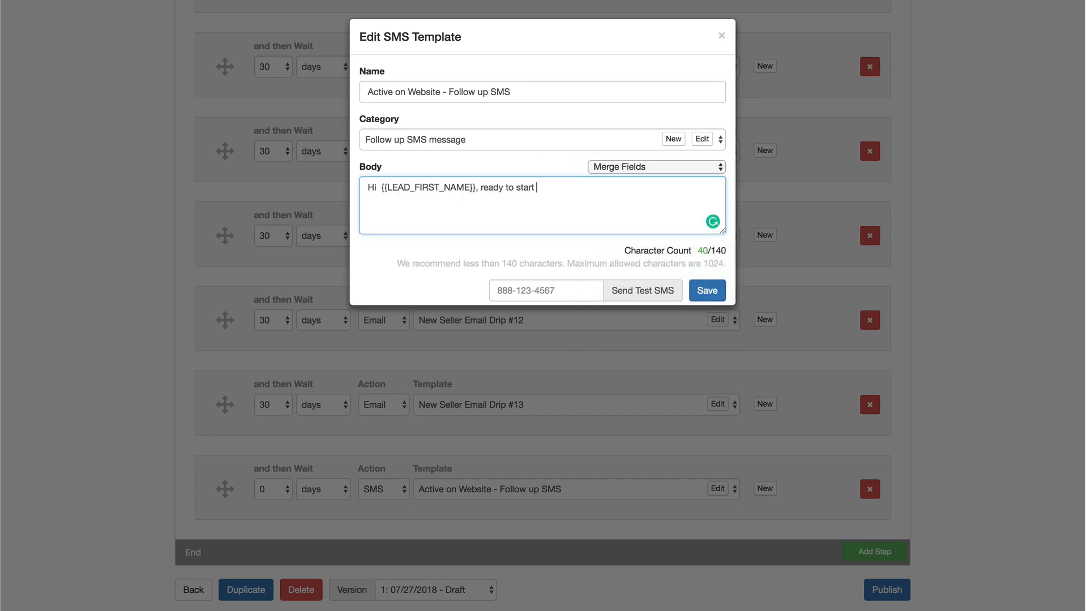
text(looking at houses or just brow)
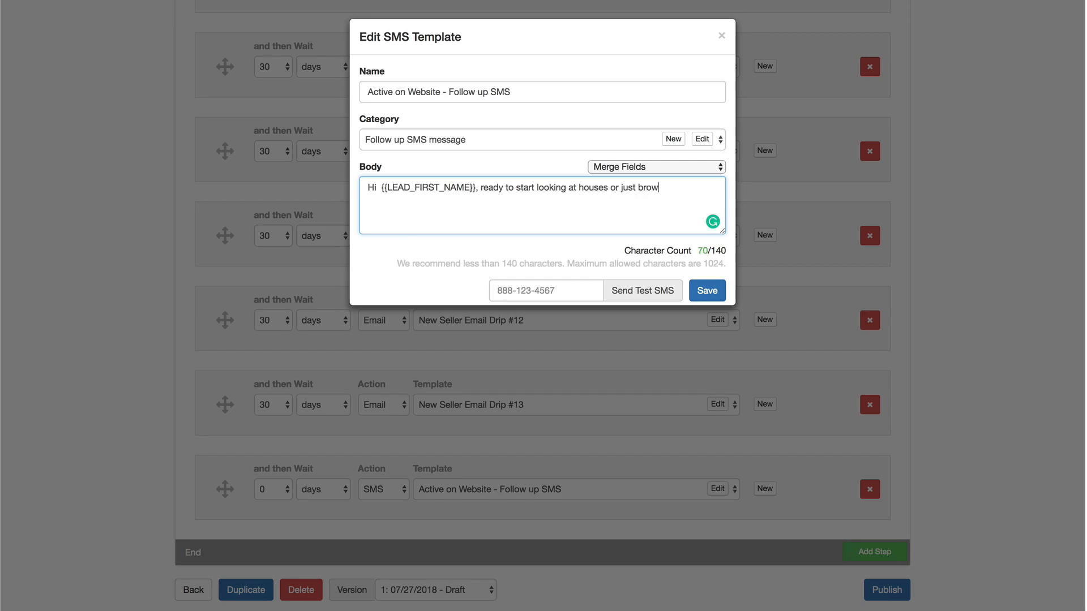
text(sing for now? You were on my we)
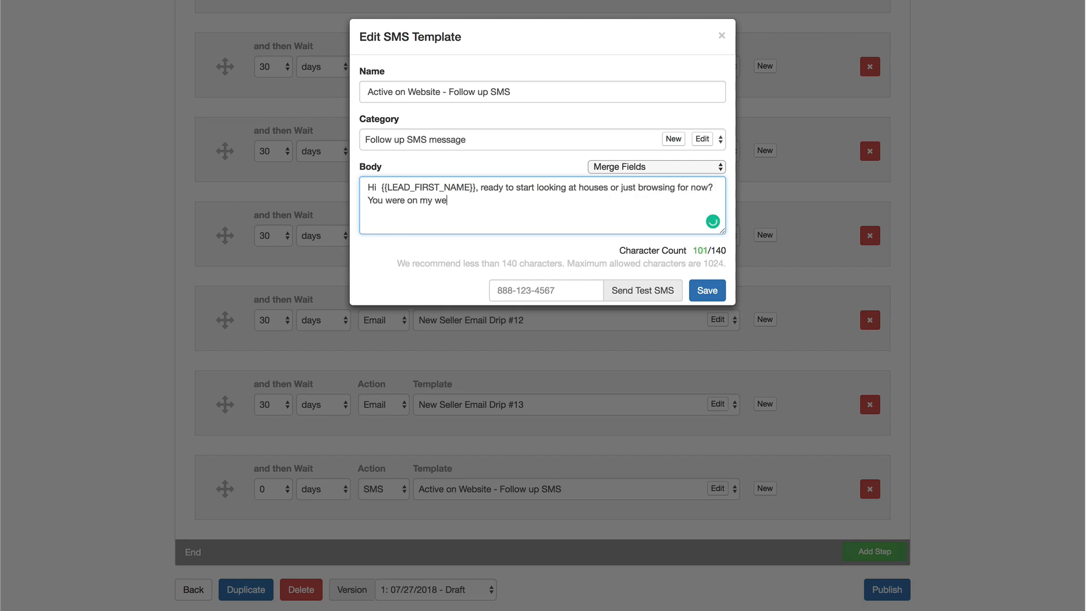
text(bsite www.hawaiis.com -)
click(635, 167)
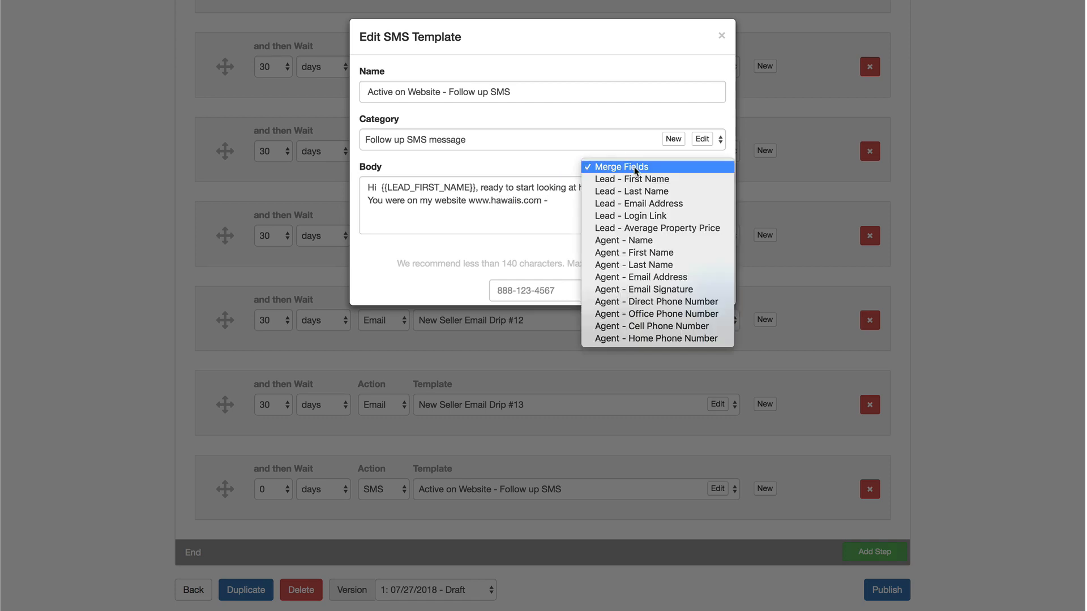
click(639, 242)
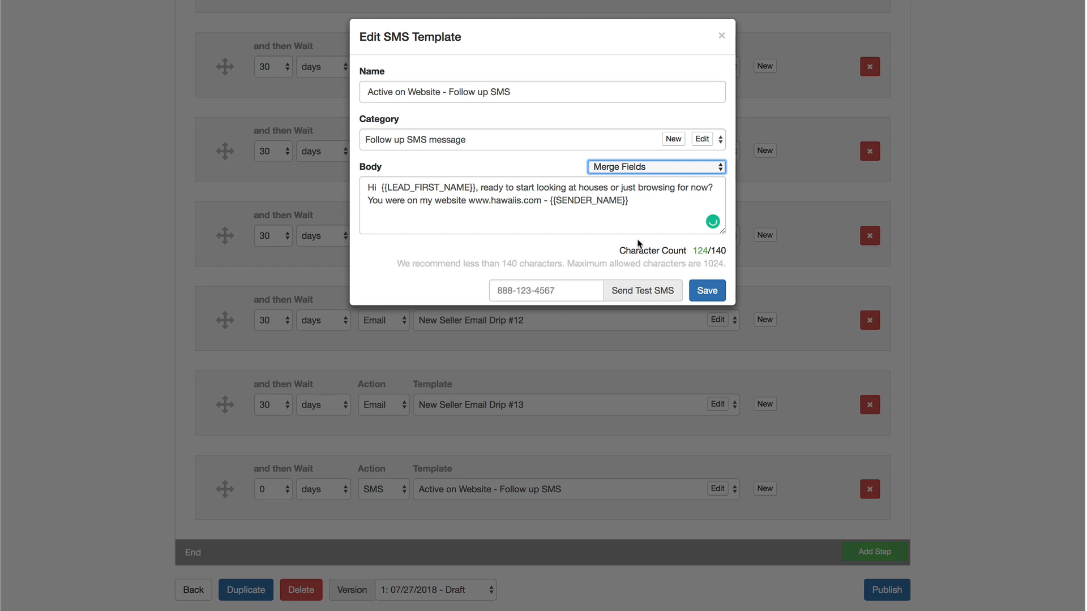
click(551, 202)
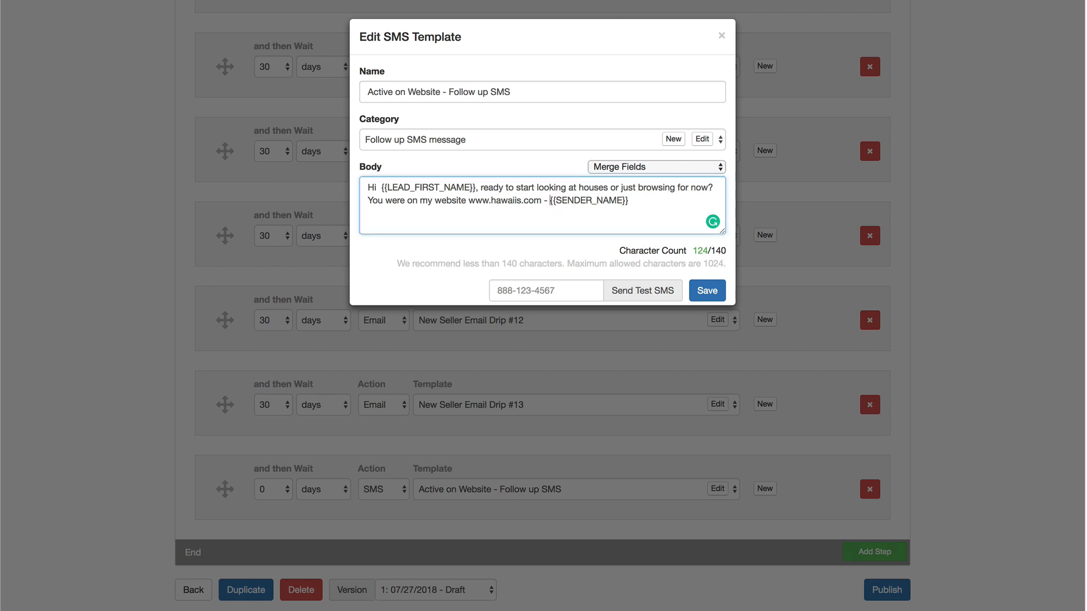
key(BackSpace)
click(639, 205)
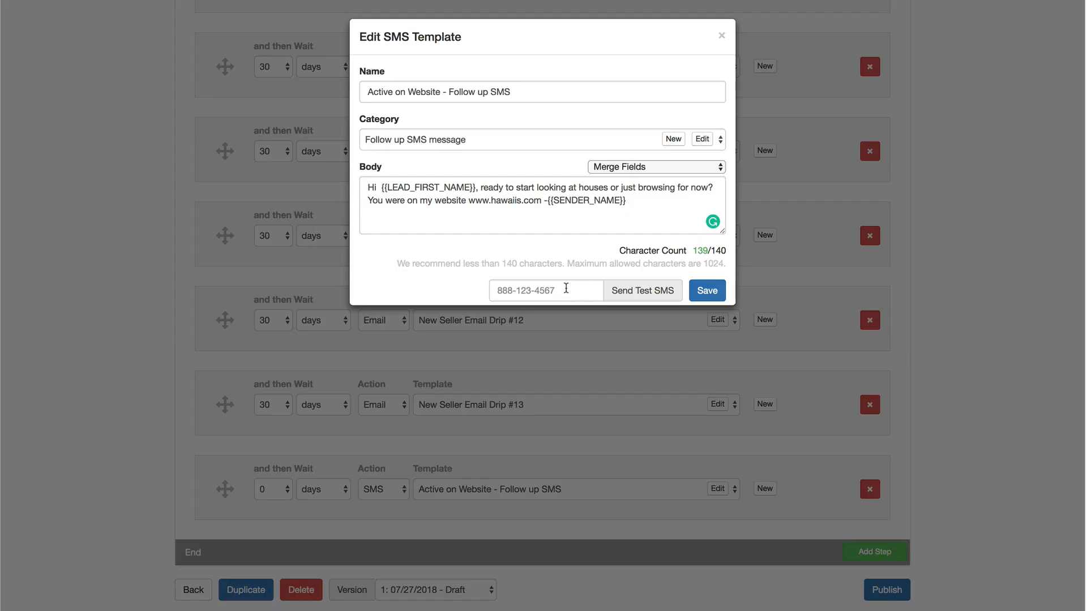
Send a test of the SMS to a test phone number and save the template.
click(565, 290)
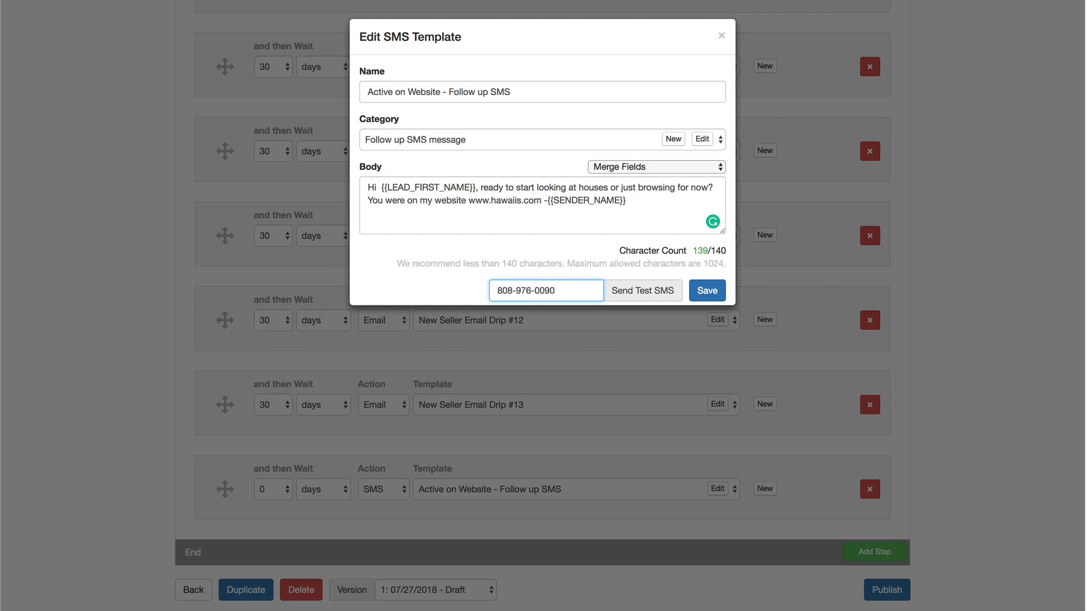
click(648, 291)
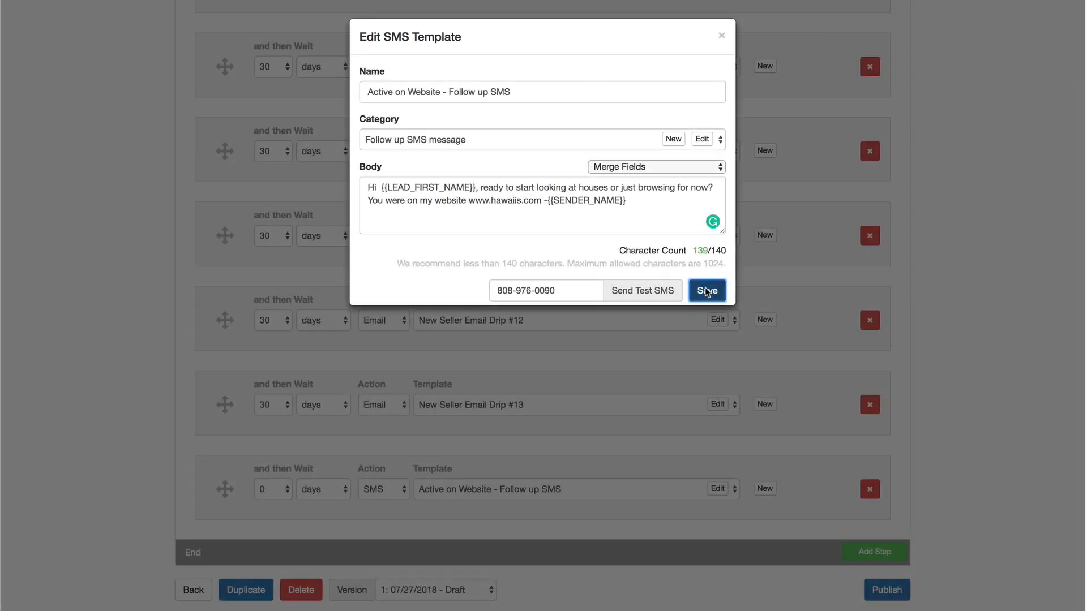
click(705, 288)
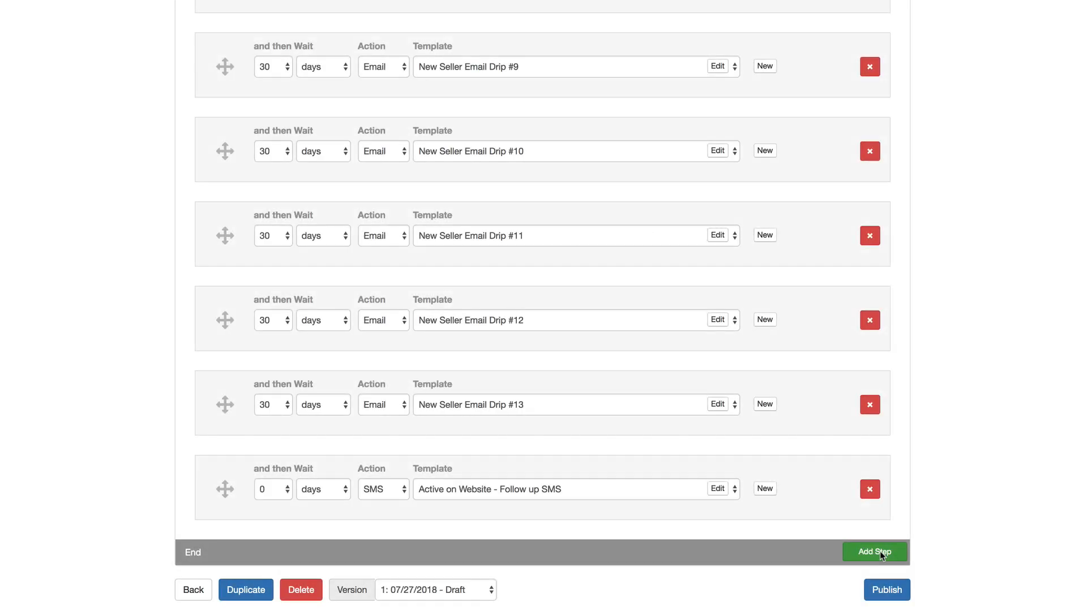
Add a new final step that waits 20 minutes and creates a Follow-up task.
click(880, 554)
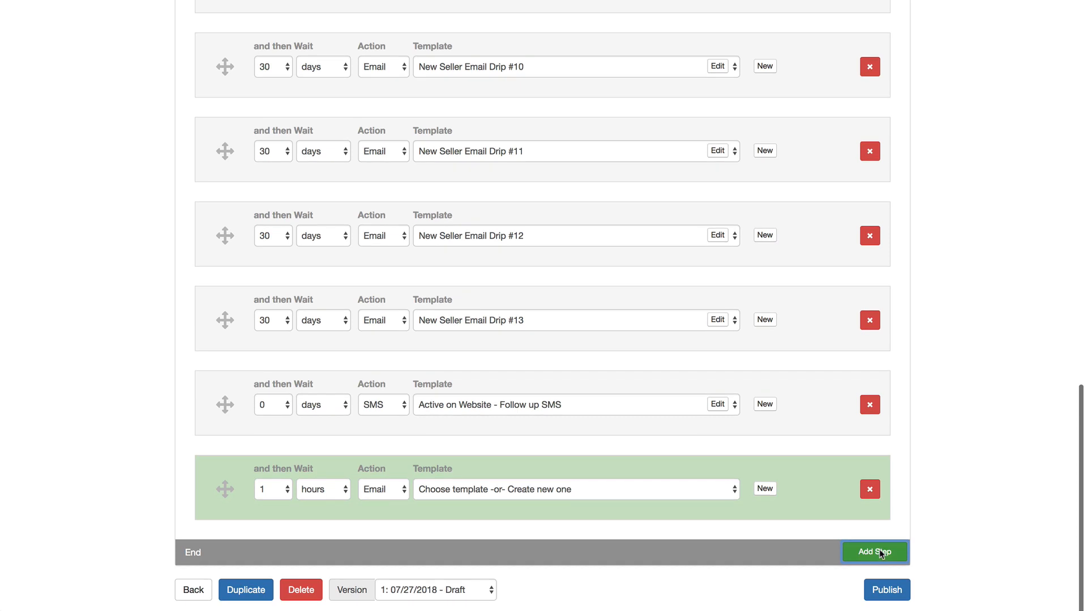
click(280, 490)
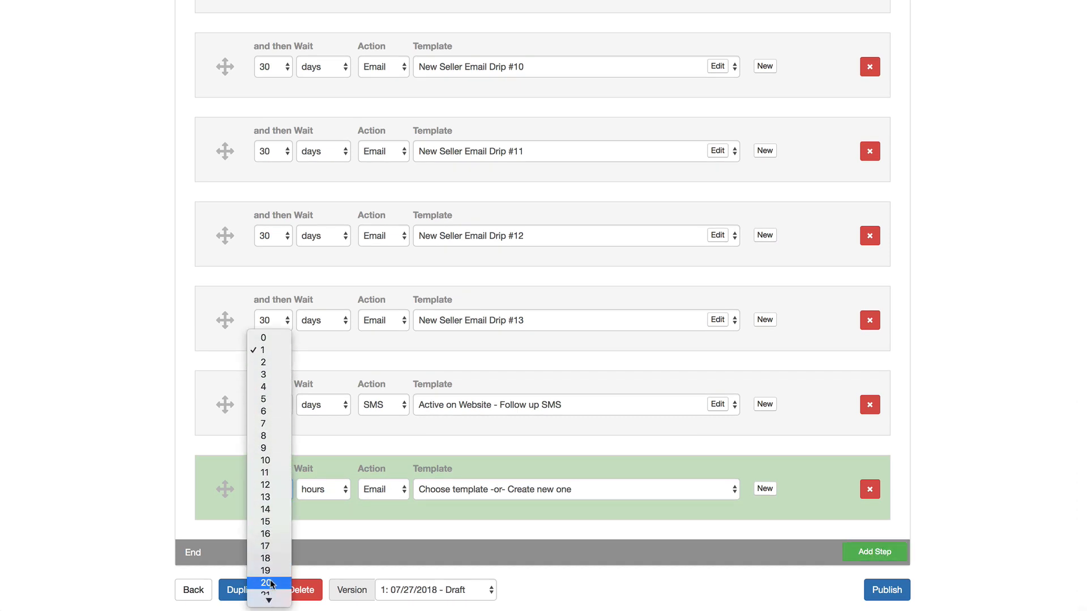
click(266, 587)
click(332, 489)
click(318, 476)
click(377, 489)
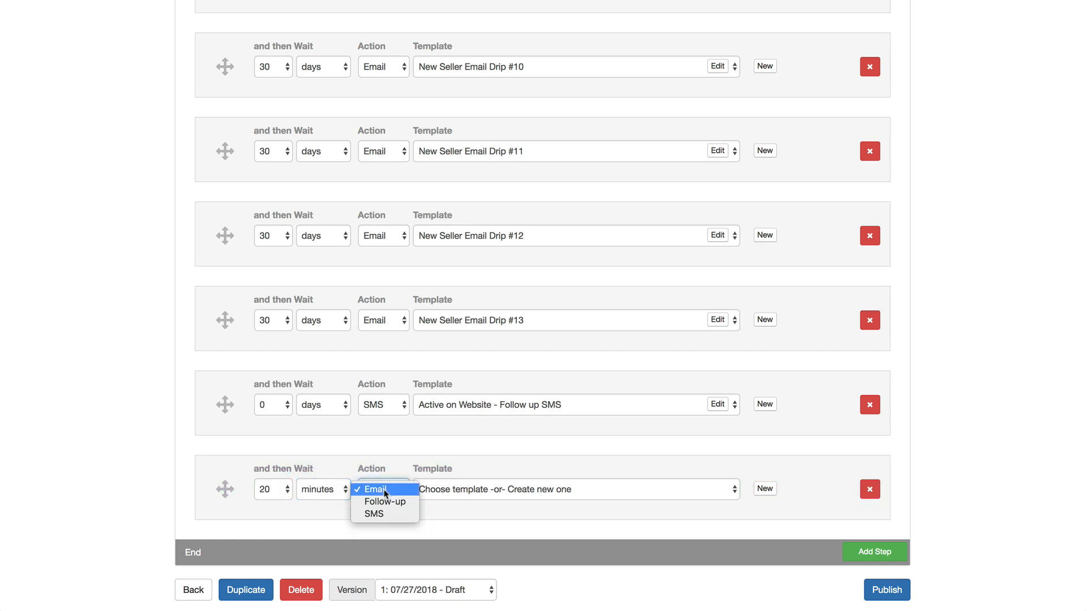
click(389, 503)
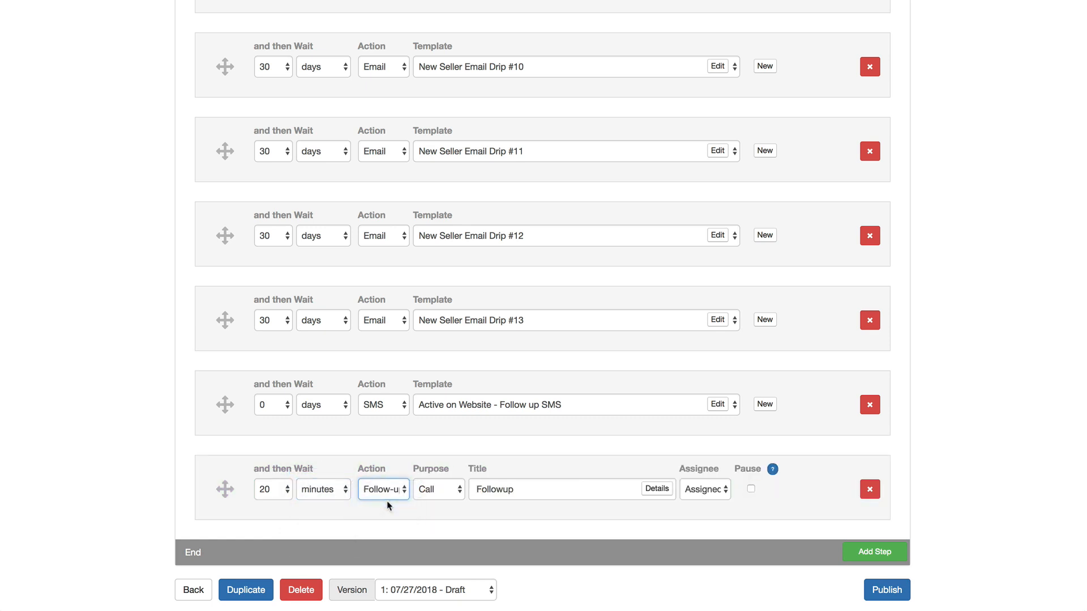
Keep Call as the purpose and title the task 'Reach out about Seller Valuation'.
click(459, 495)
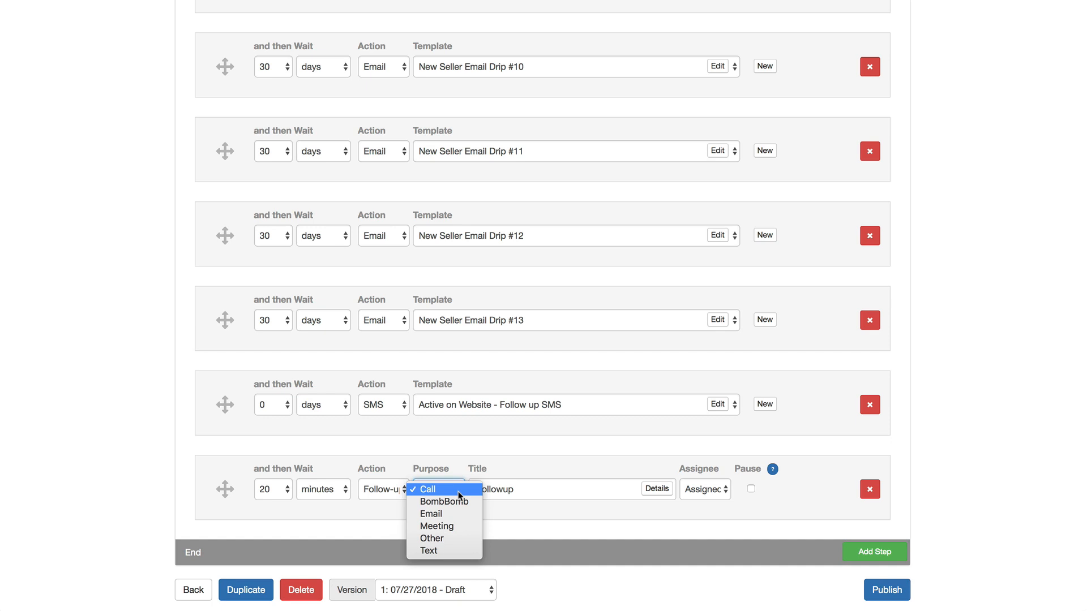
click(458, 492)
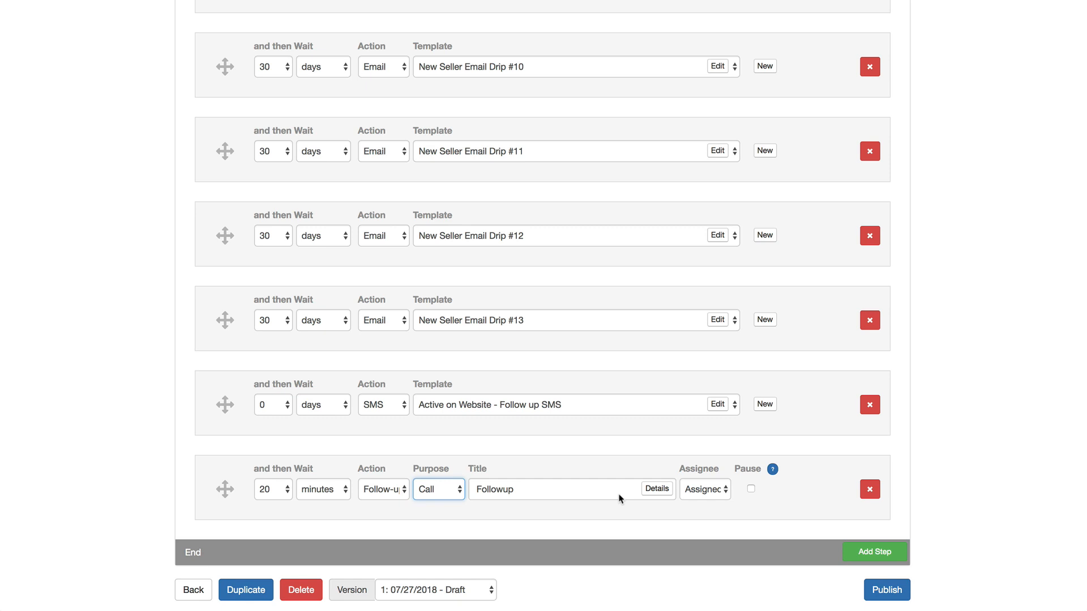
key(Tab)
text(Reach )
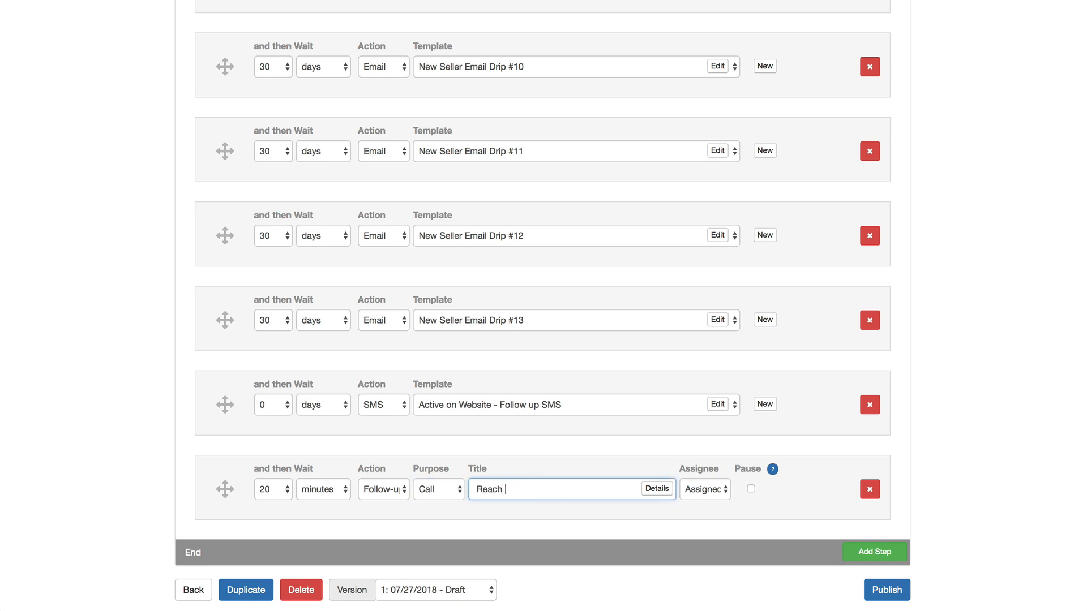
text(out about Seller Valuation)
Leave the task details empty, keep Assigned Agent as assignee, and tick Pause on the follow-up step.
click(656, 489)
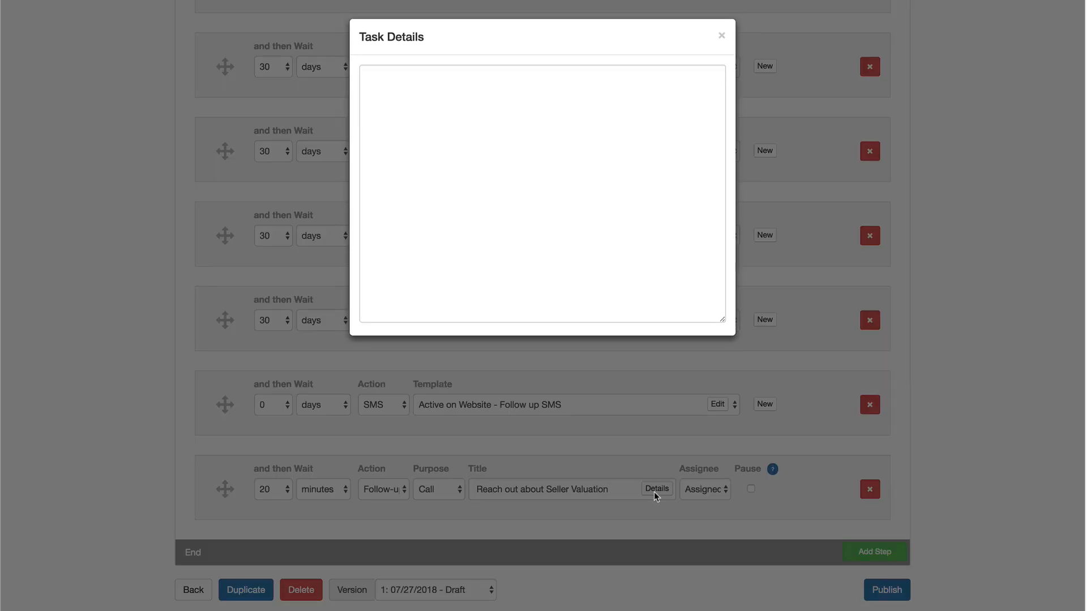
click(721, 36)
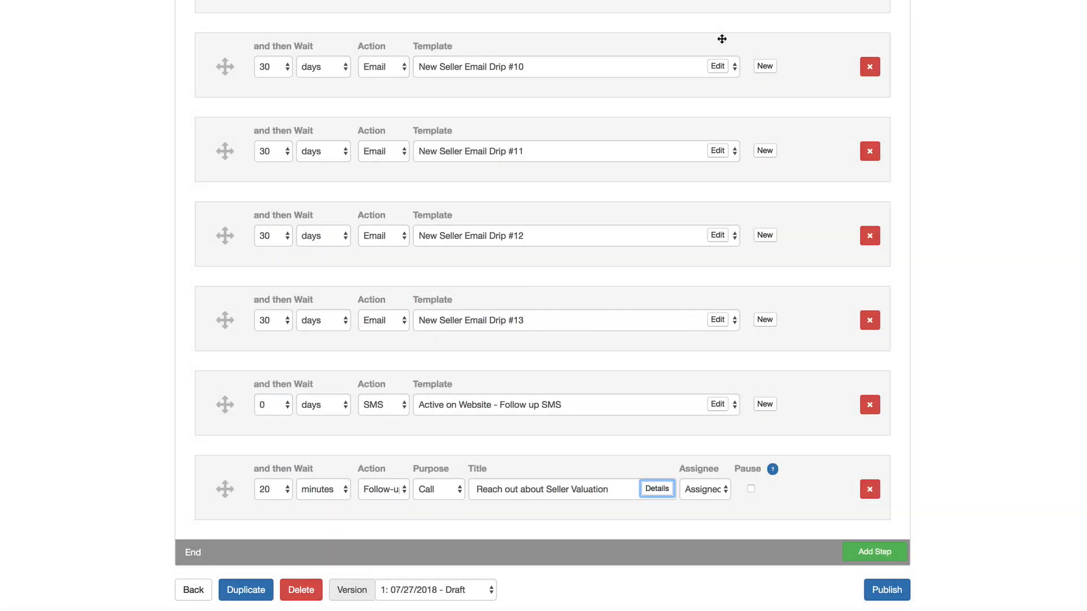
click(719, 497)
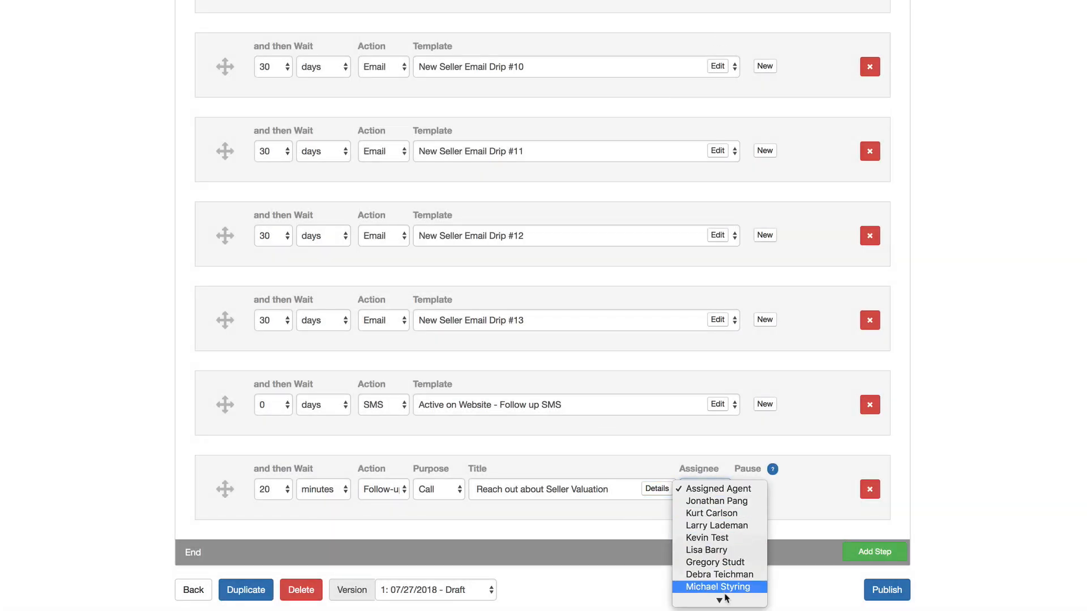
mouse_move(725, 605)
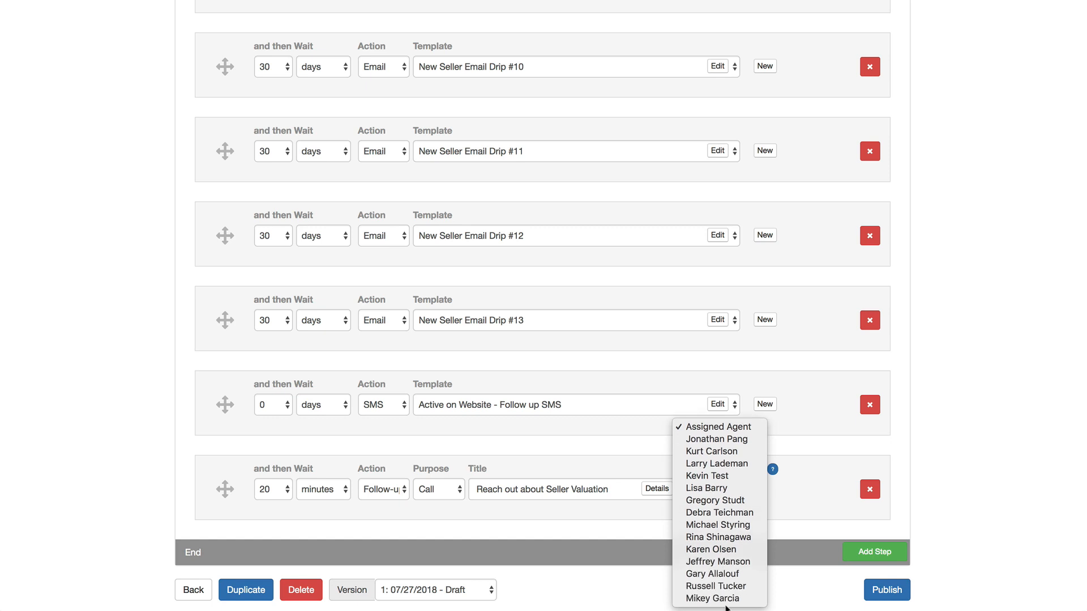
click(731, 428)
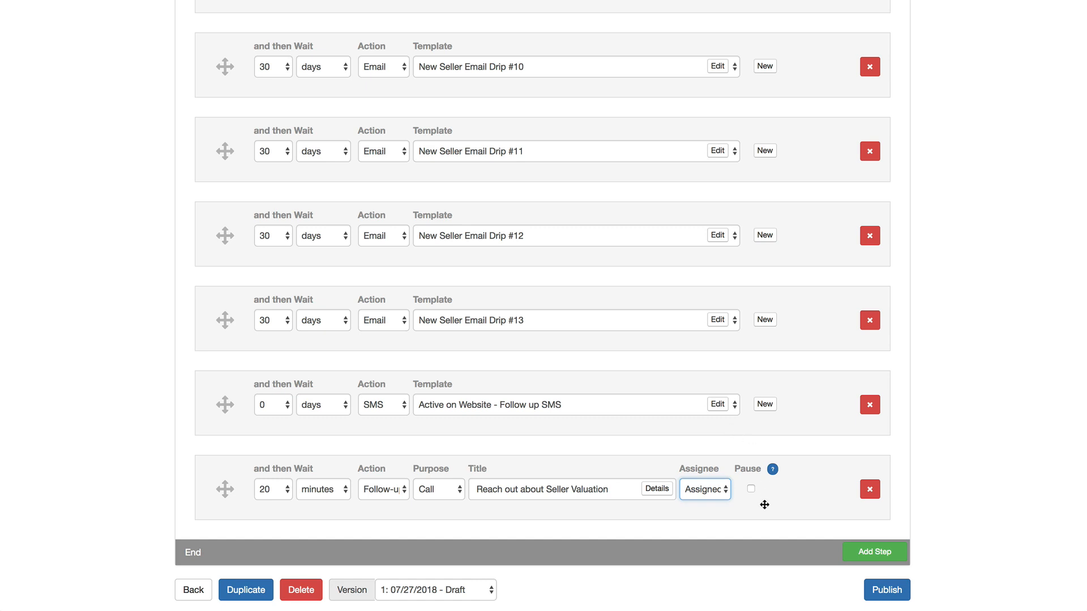
click(751, 489)
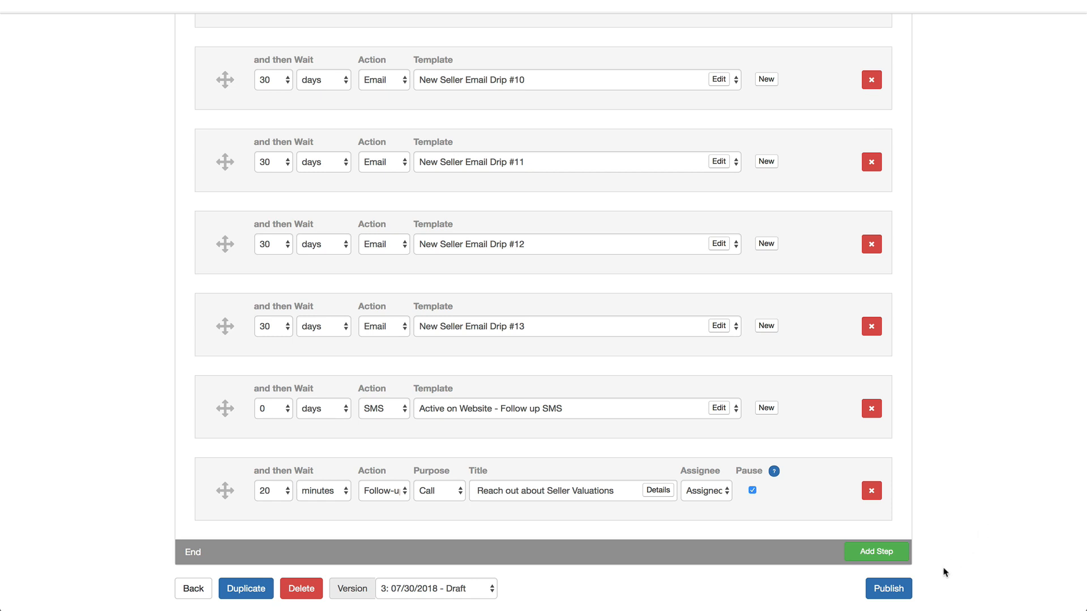
Publish the edited workflow containing the new follow-up call step.
click(877, 591)
click(572, 126)
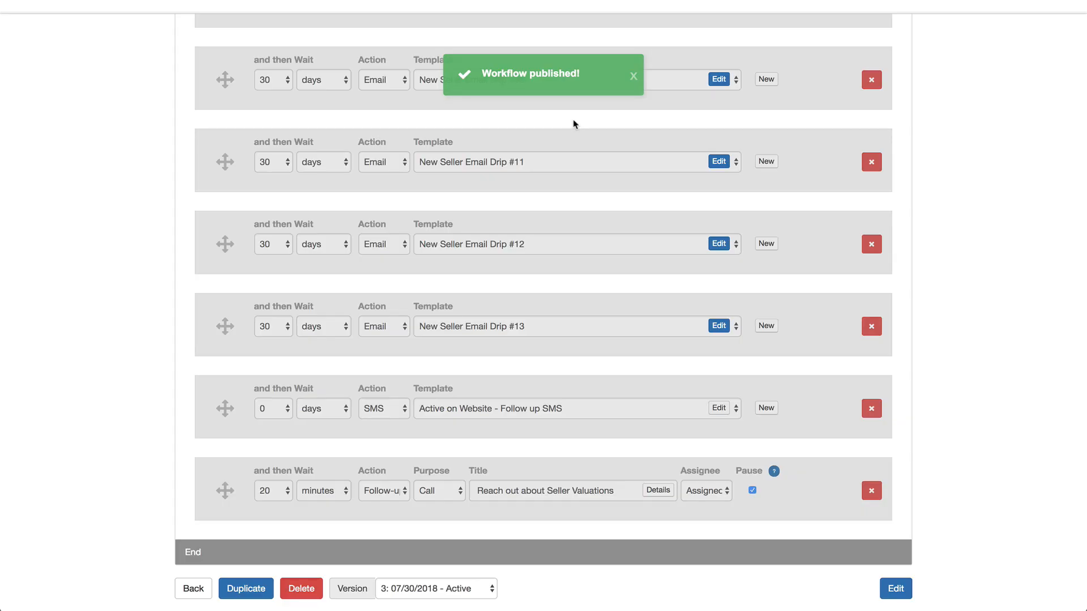
scroll(573, 125, up, 12)
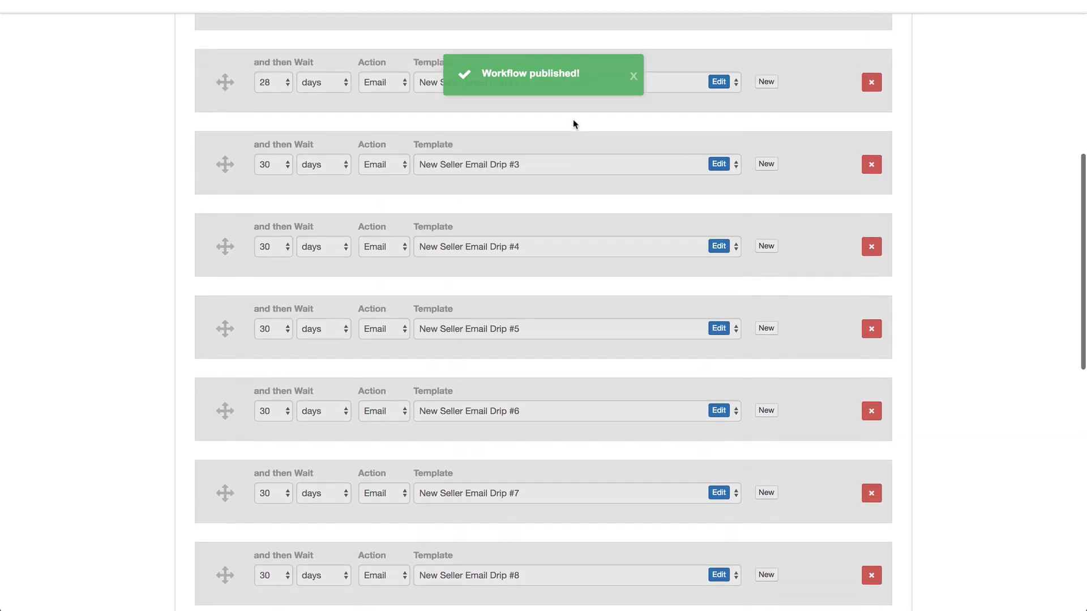
scroll(573, 125, up, 7)
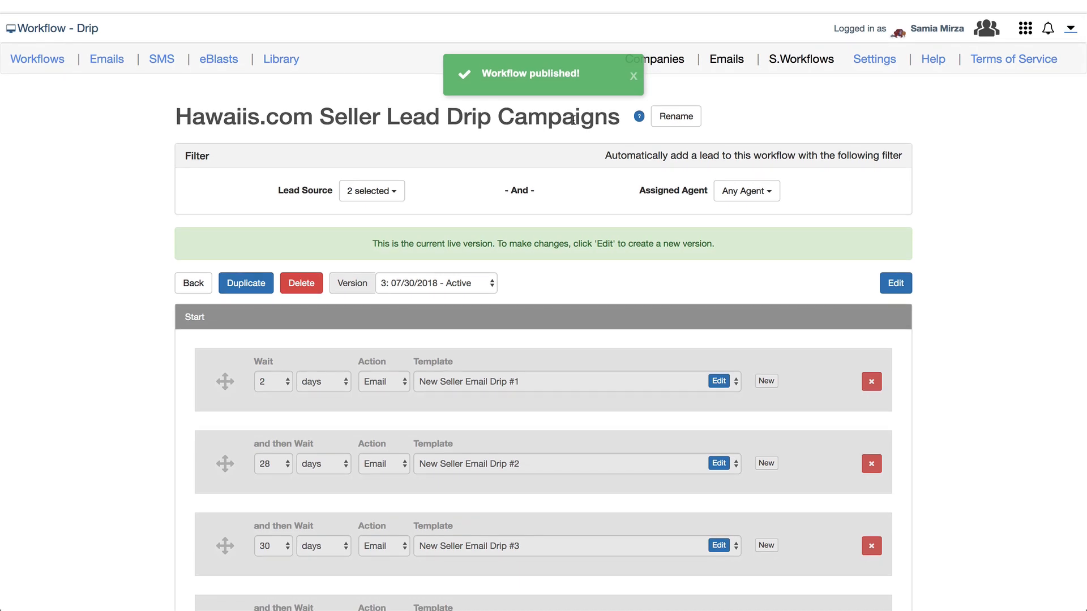
Start a new draft of Hawaiis.com Seller Lead Drip Campaigns, set the first email's wait to 1 day, and publish.
click(23, 60)
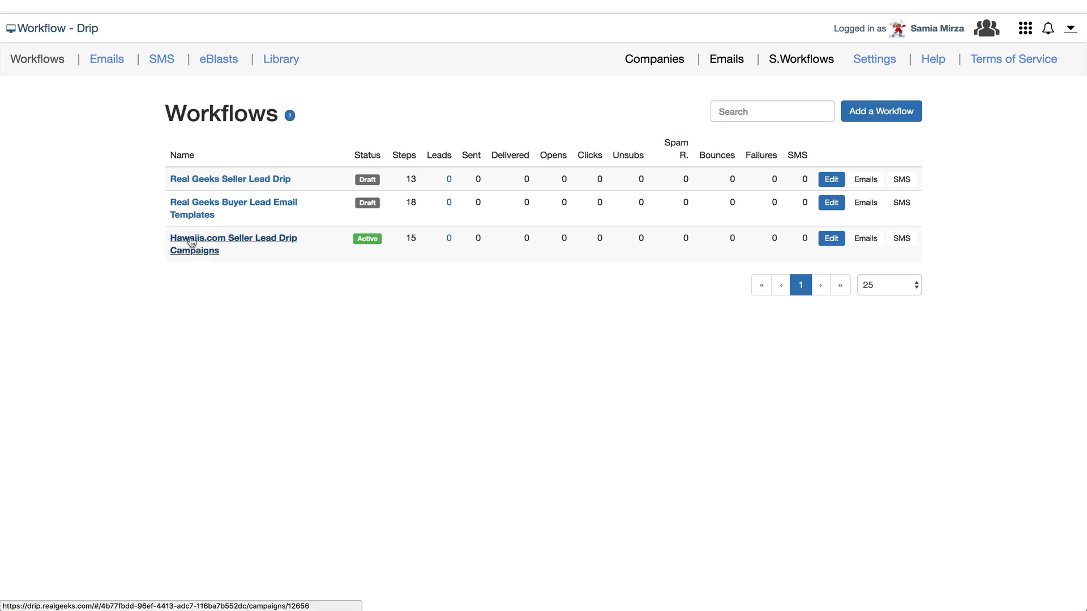
click(826, 239)
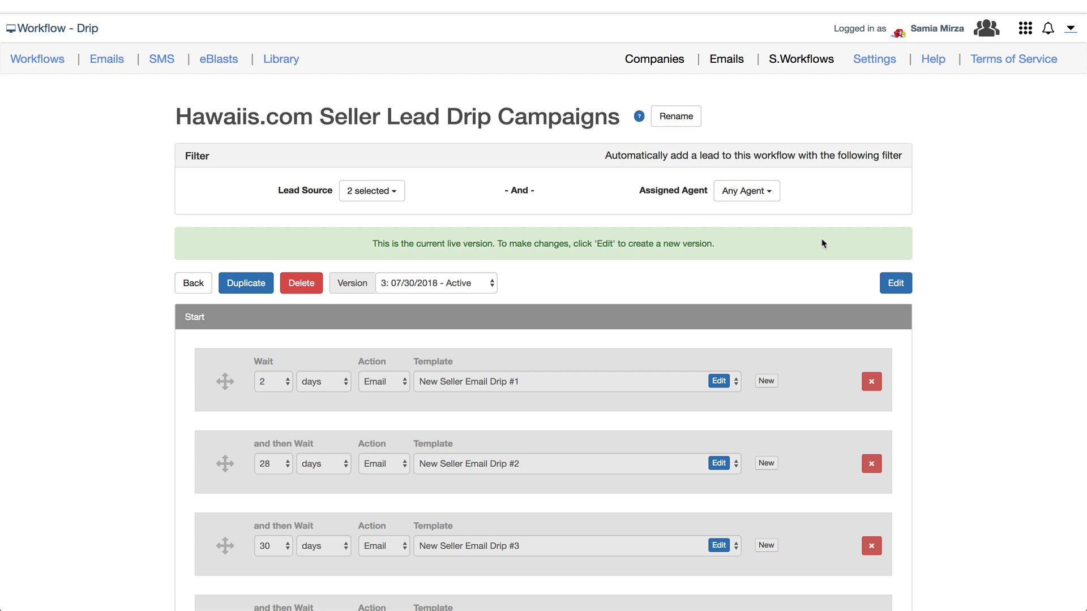
click(900, 285)
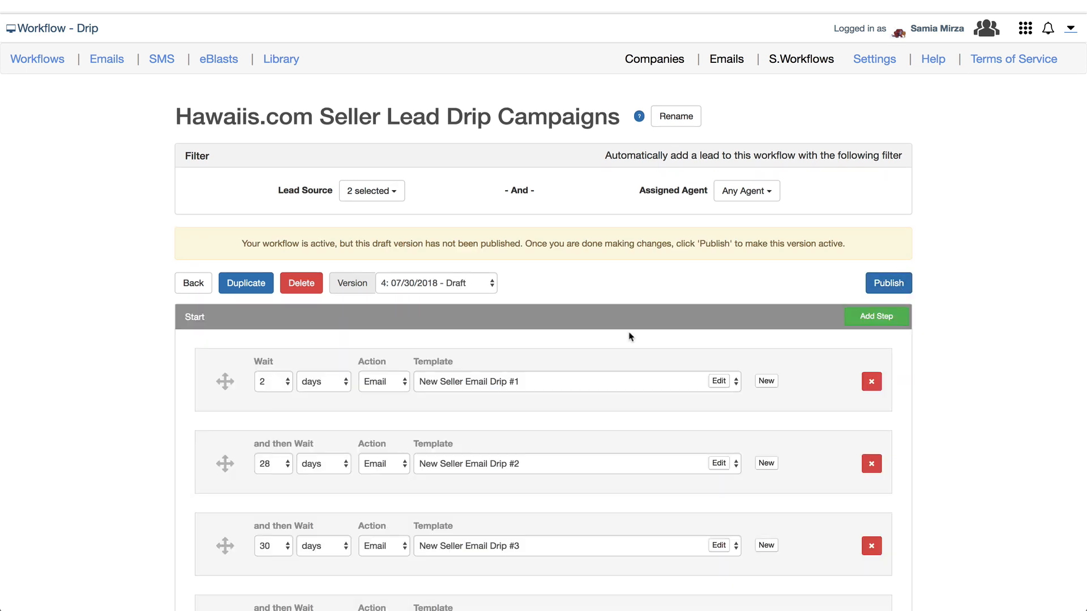
click(263, 387)
click(268, 368)
click(894, 283)
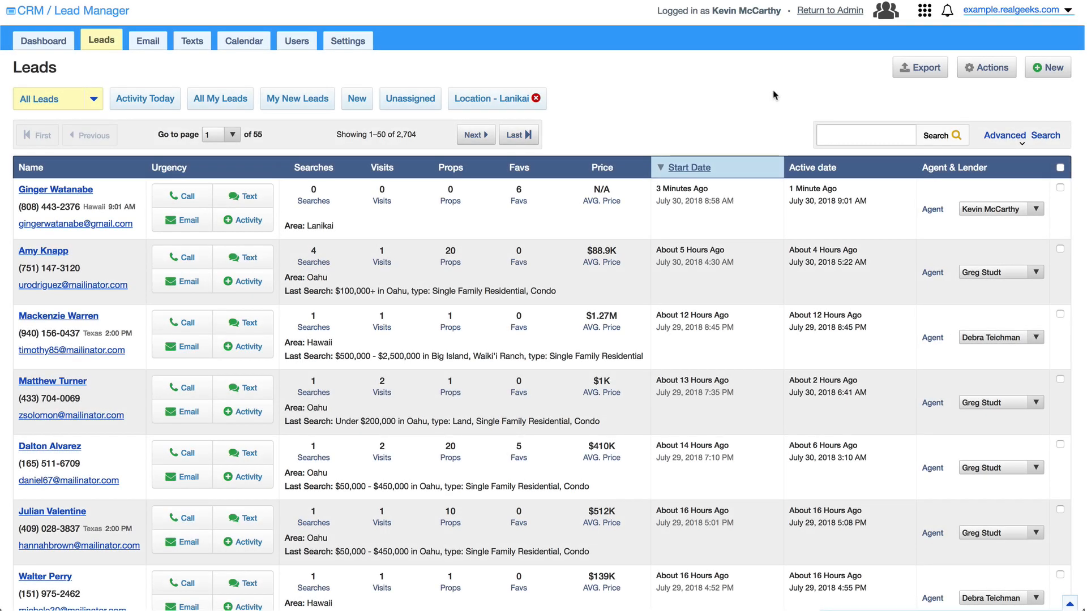
Add the newest lead to Hawaiis.com Seller Lead Drip Campaigns, then switch to the Workflow - Drip app.
click(56, 192)
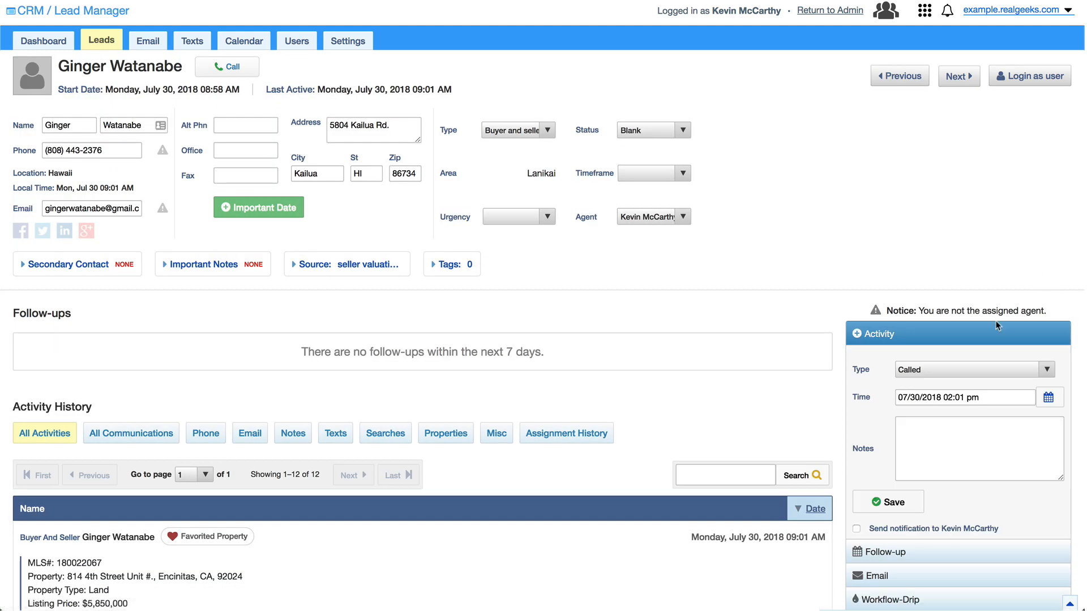
click(917, 599)
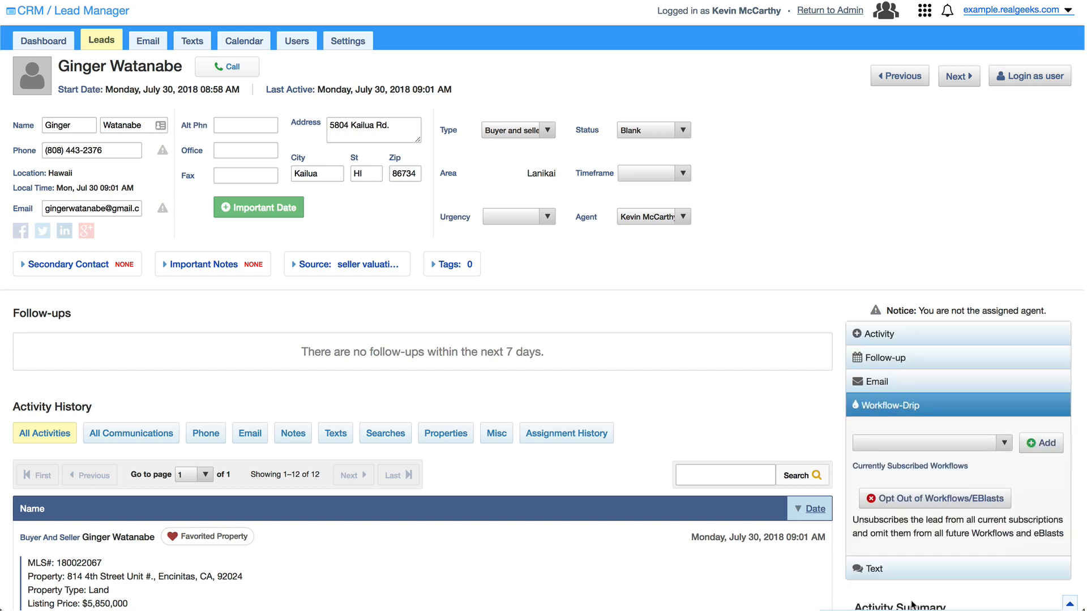
click(941, 443)
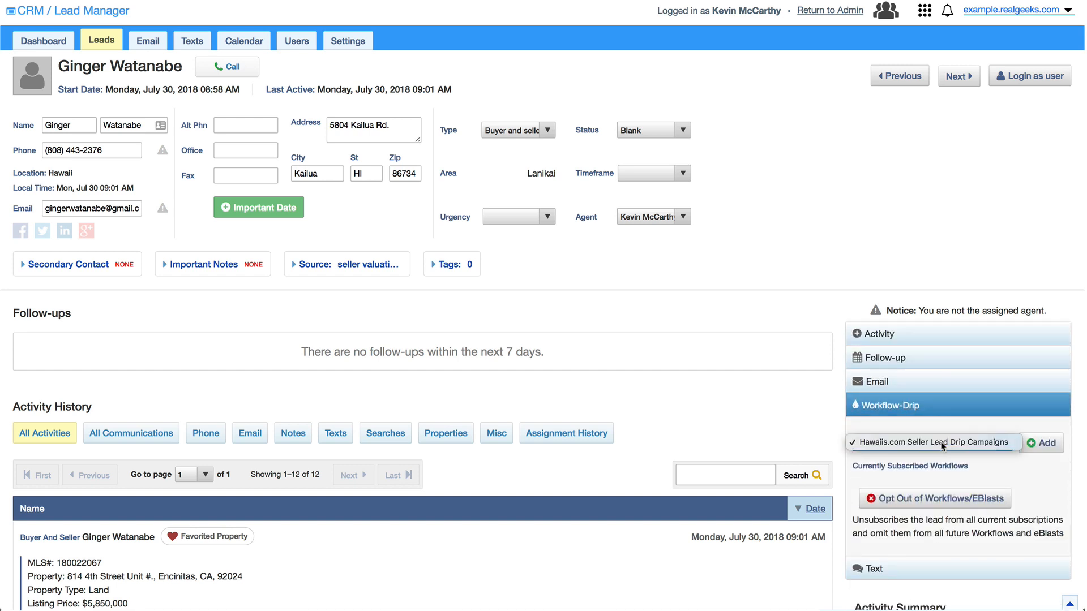
click(942, 446)
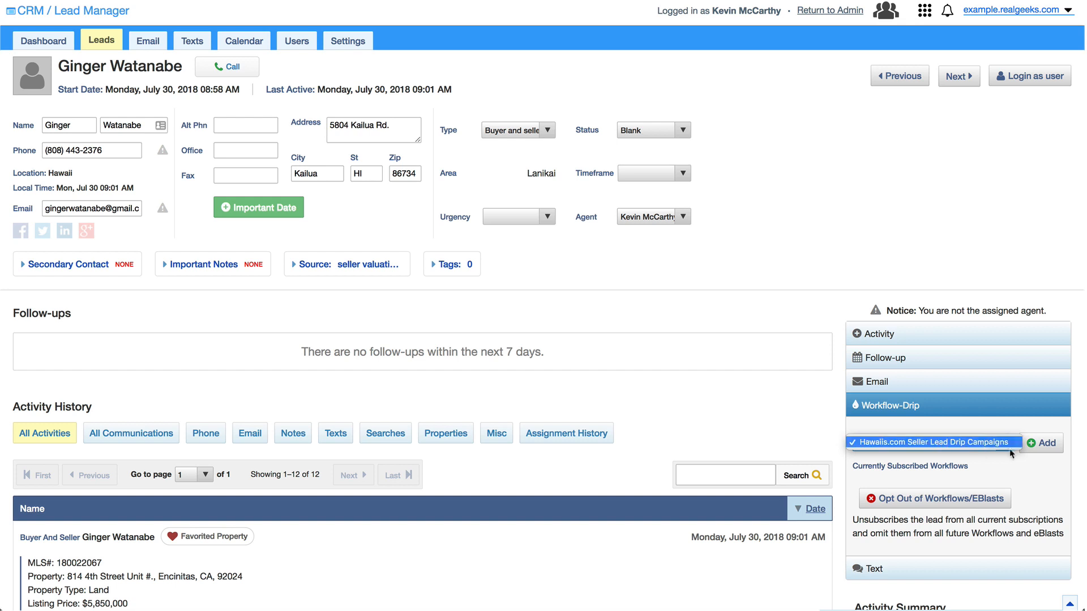
click(1038, 445)
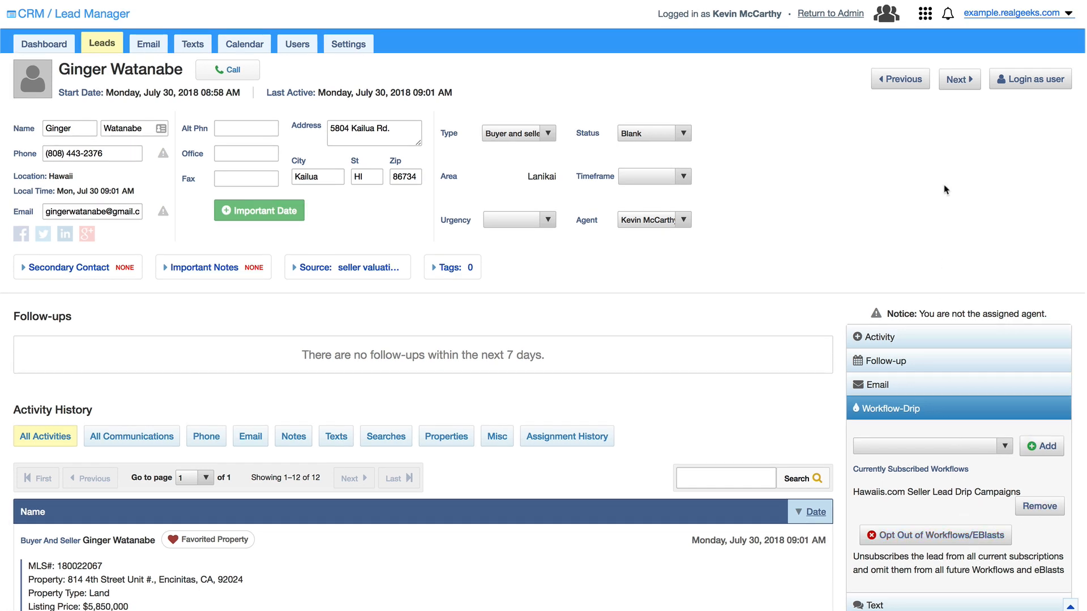
click(925, 21)
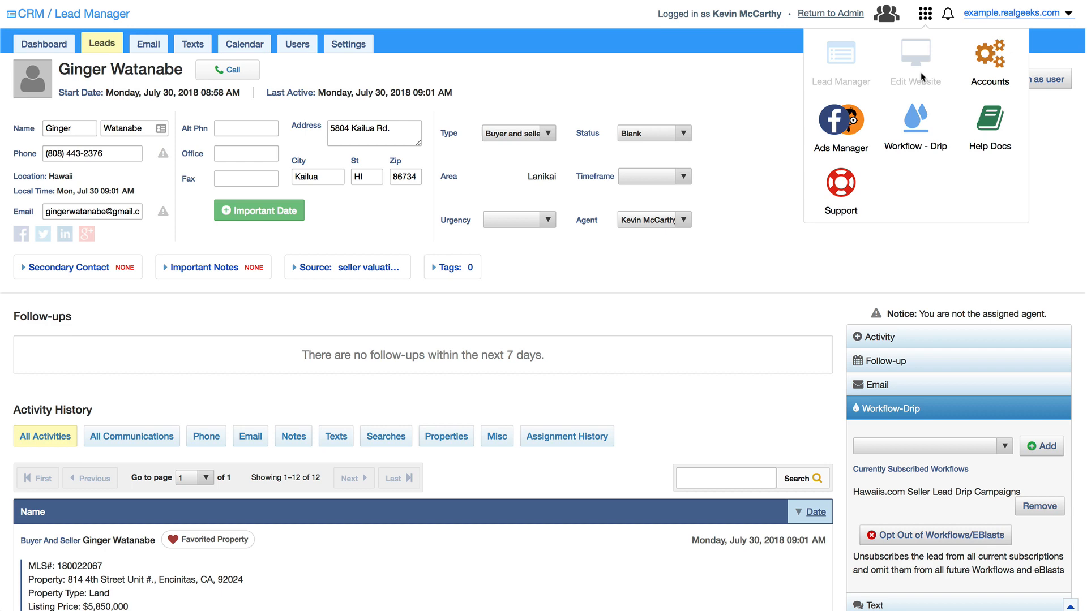
click(919, 126)
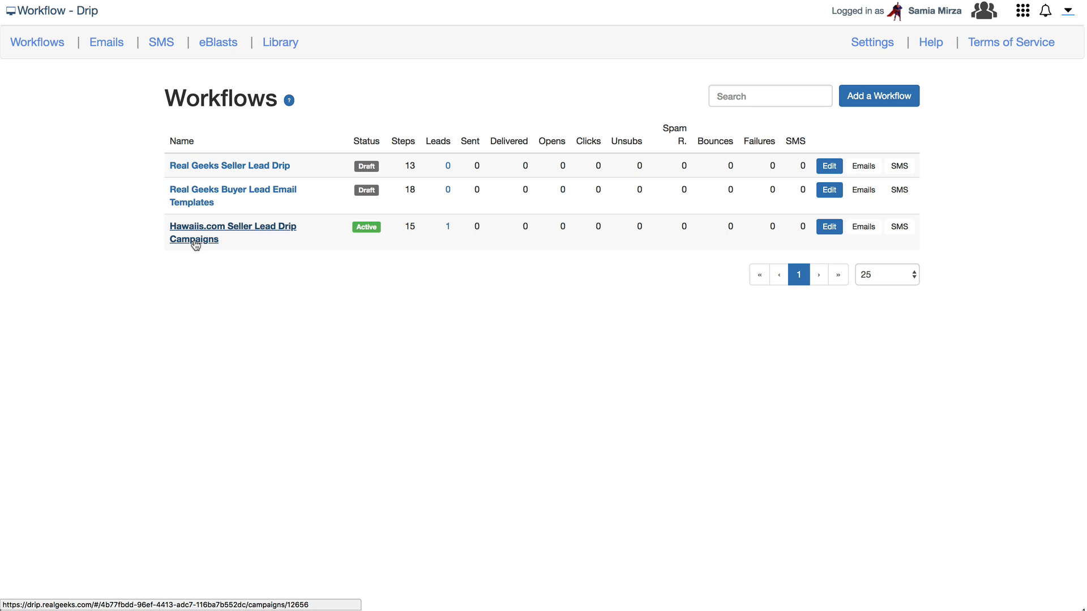
Duplicate the Hawaiis.com workflow and restrict the copy's lead source to seller valuation tool, dropping both Website Property Valuation sources.
click(195, 243)
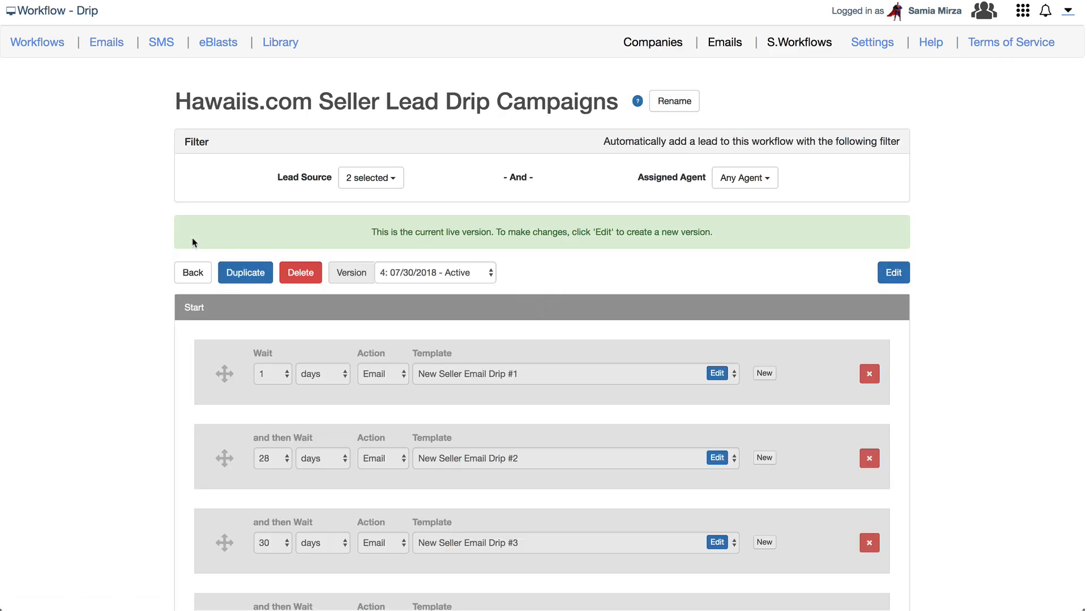
click(241, 275)
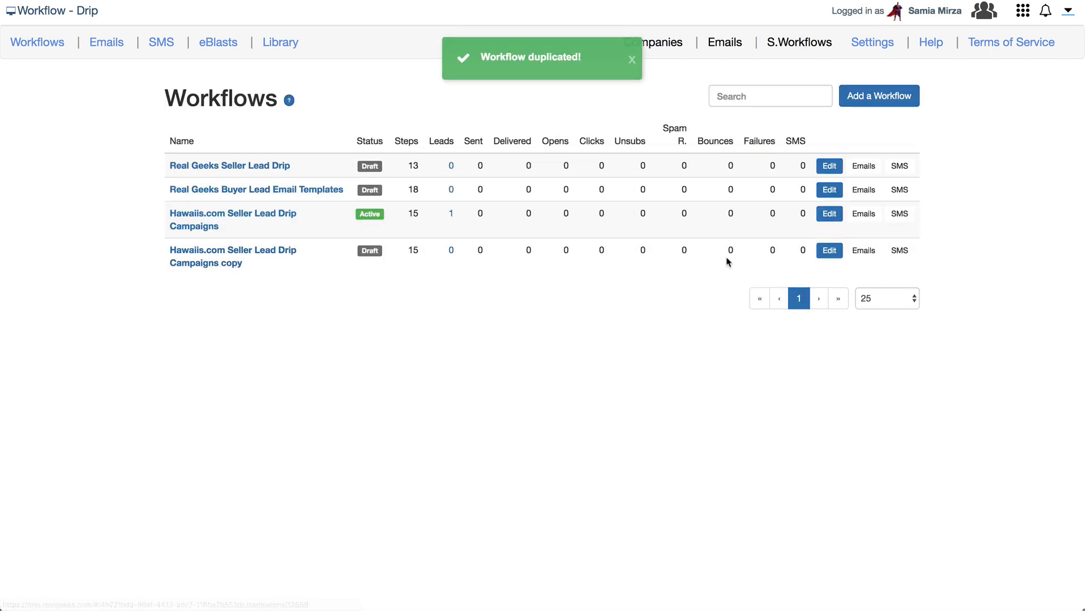
click(827, 250)
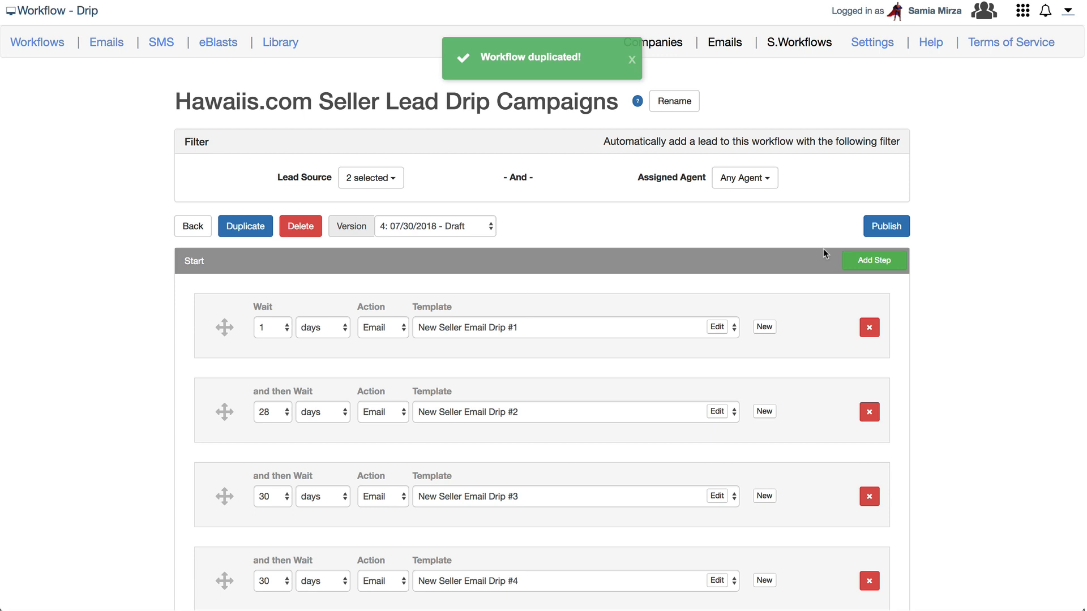
click(402, 181)
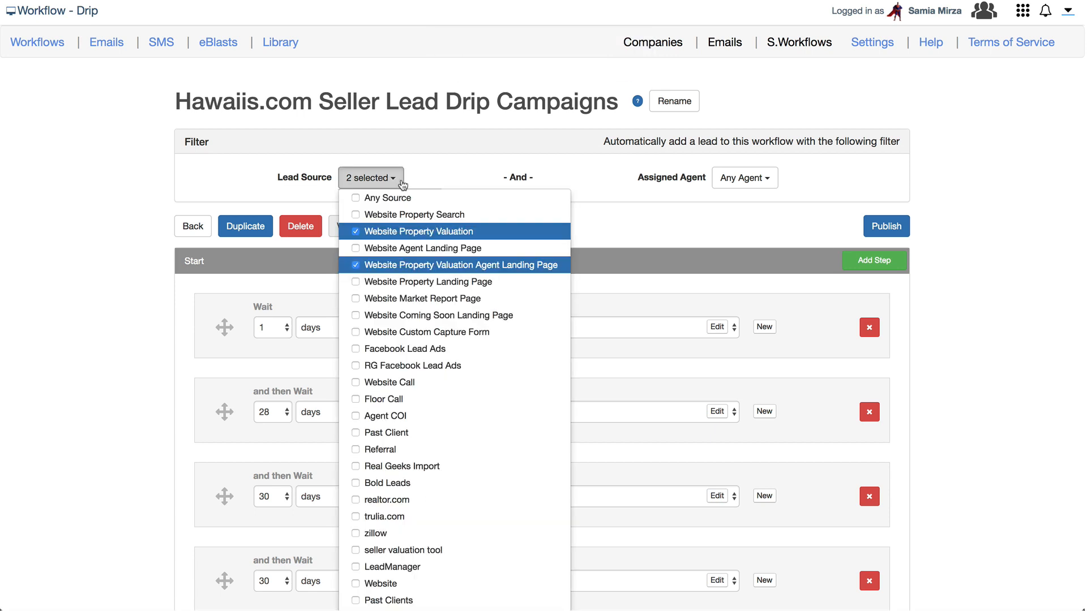
scroll(455, 407, down, 3)
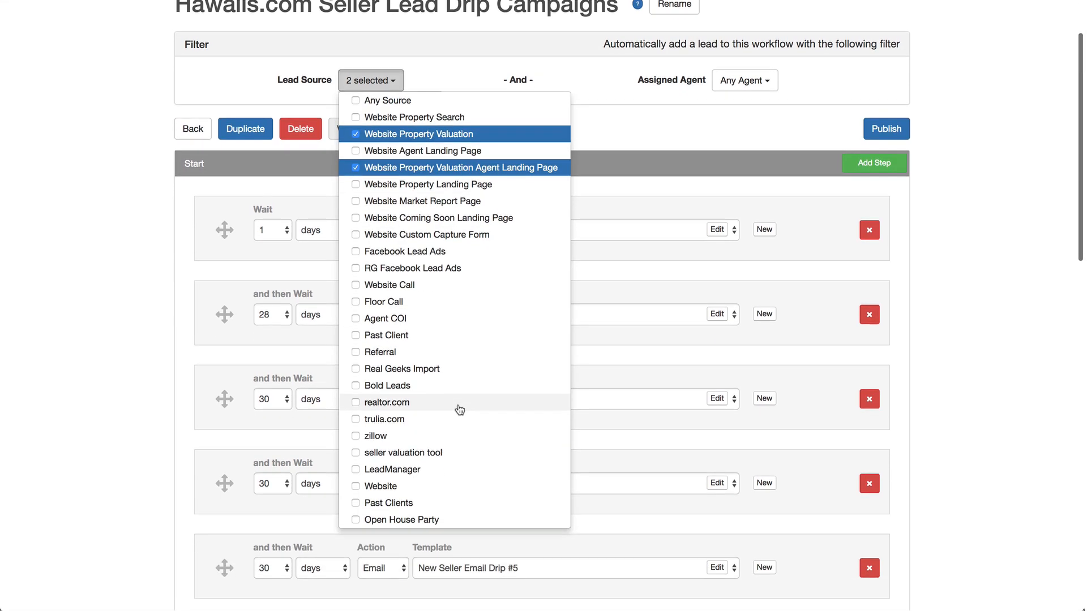
click(430, 451)
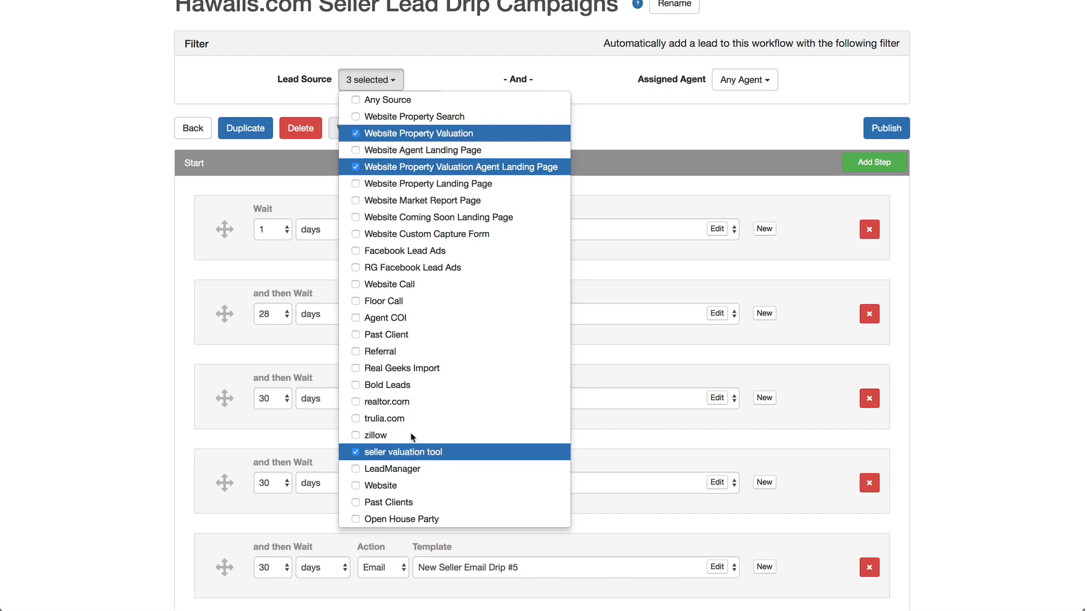
click(363, 166)
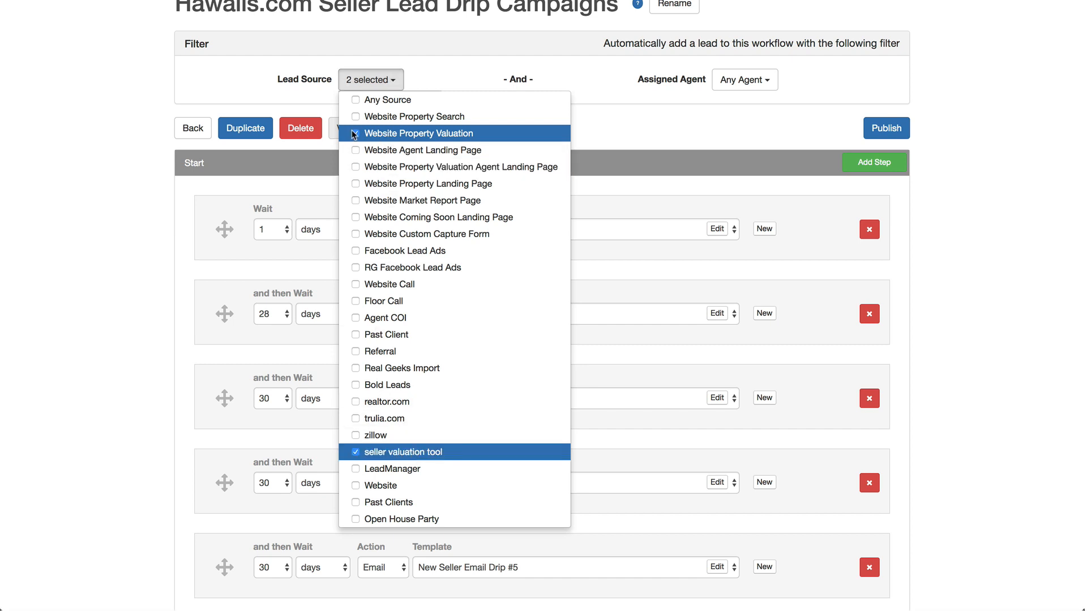
click(357, 134)
click(640, 118)
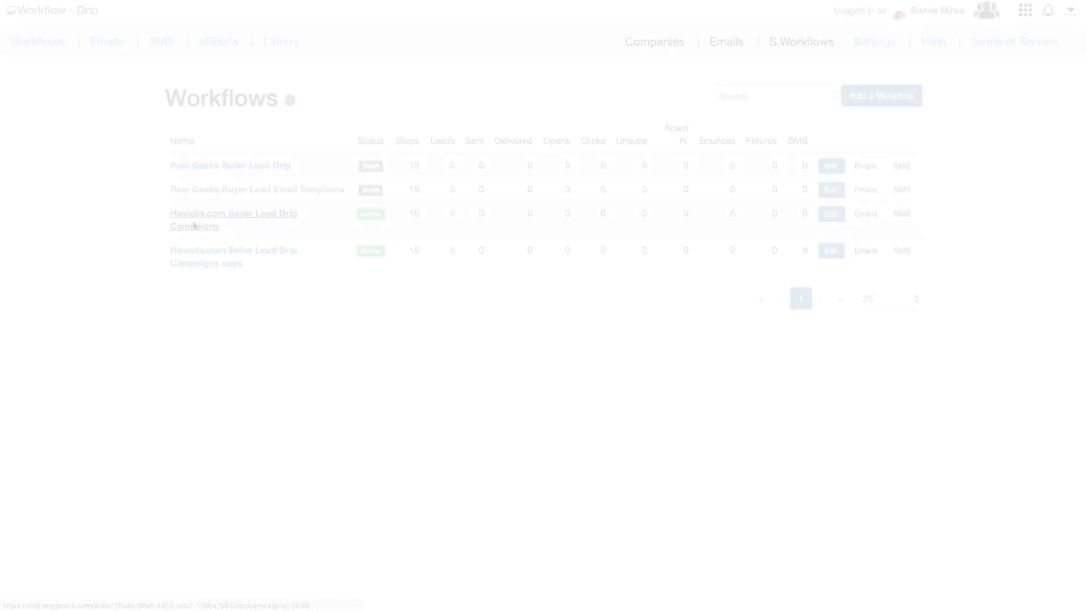
Change the first follow-up step's purpose to Email and publish, applying to new leads only.
click(832, 215)
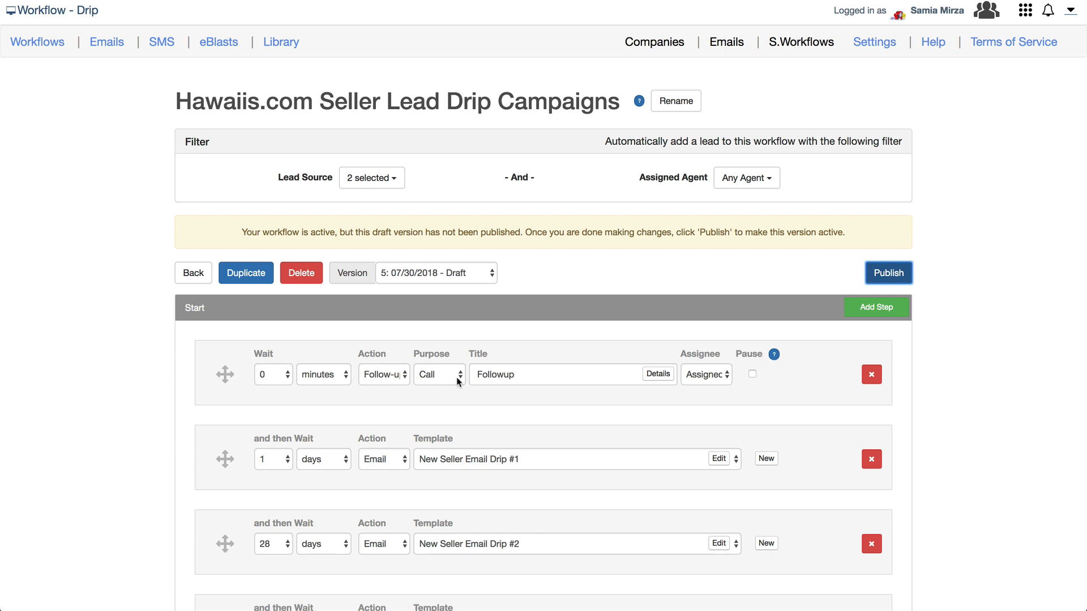
click(457, 378)
click(456, 403)
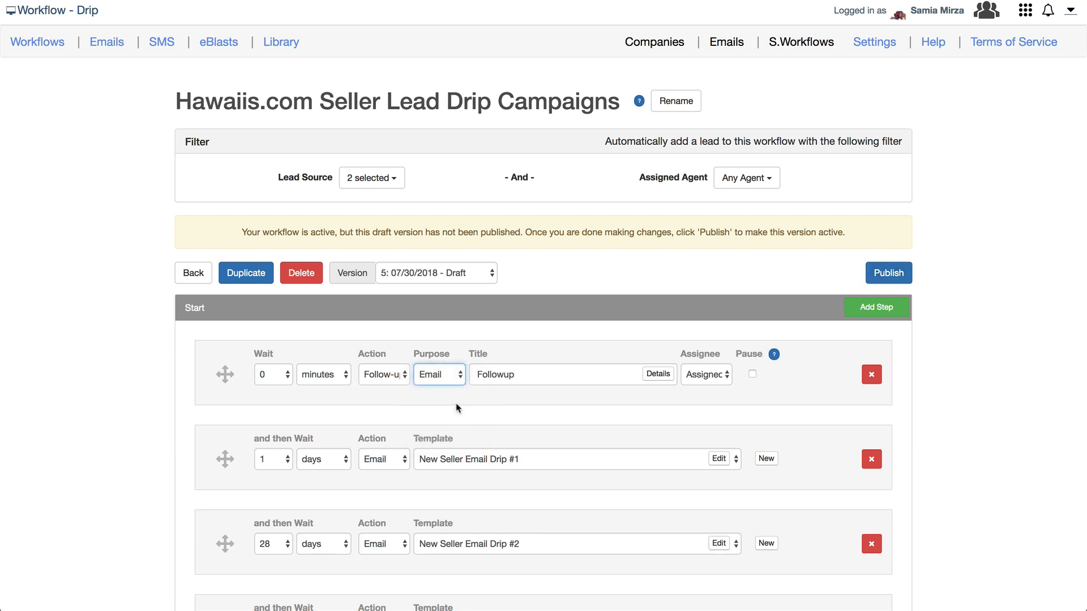
click(887, 274)
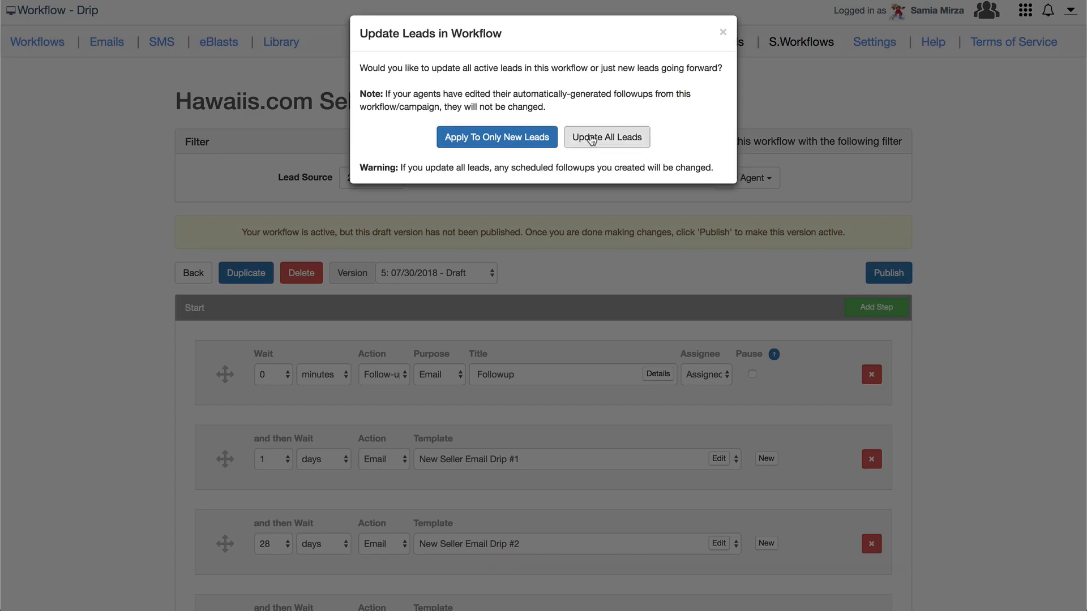
click(521, 139)
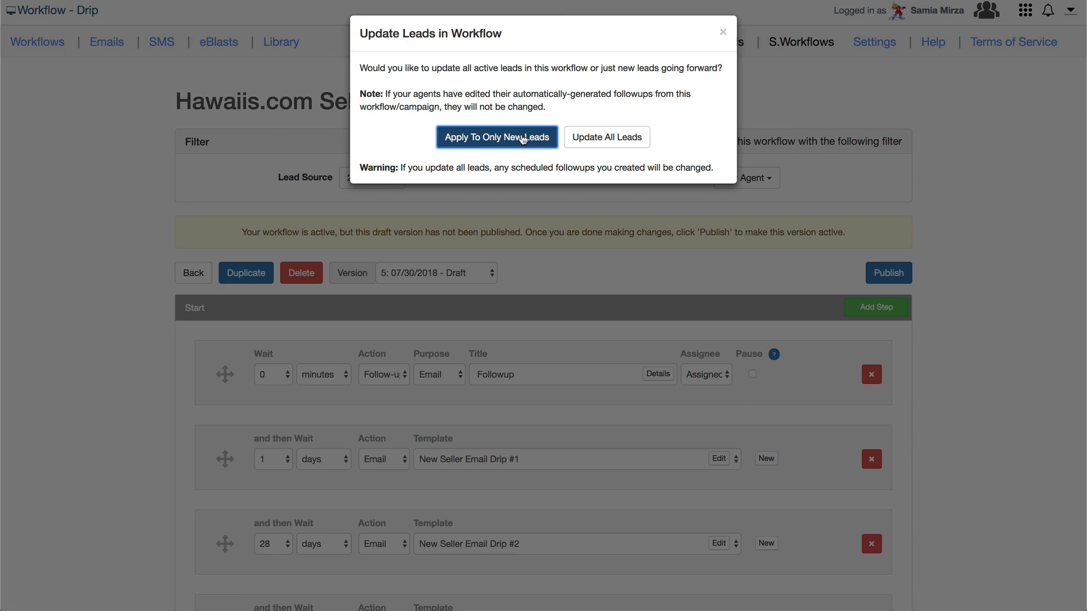
click(522, 139)
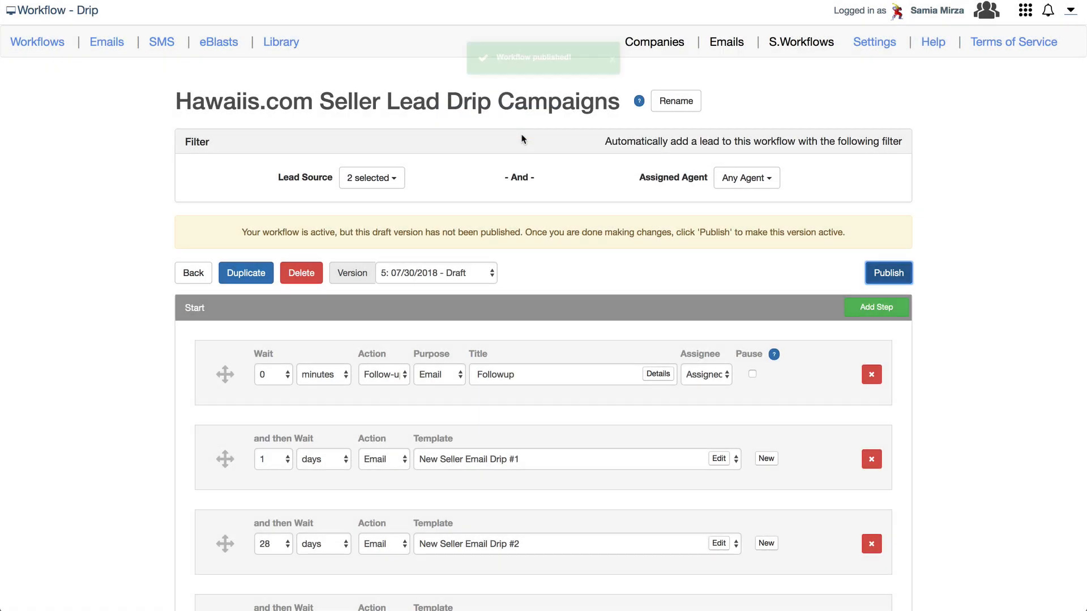